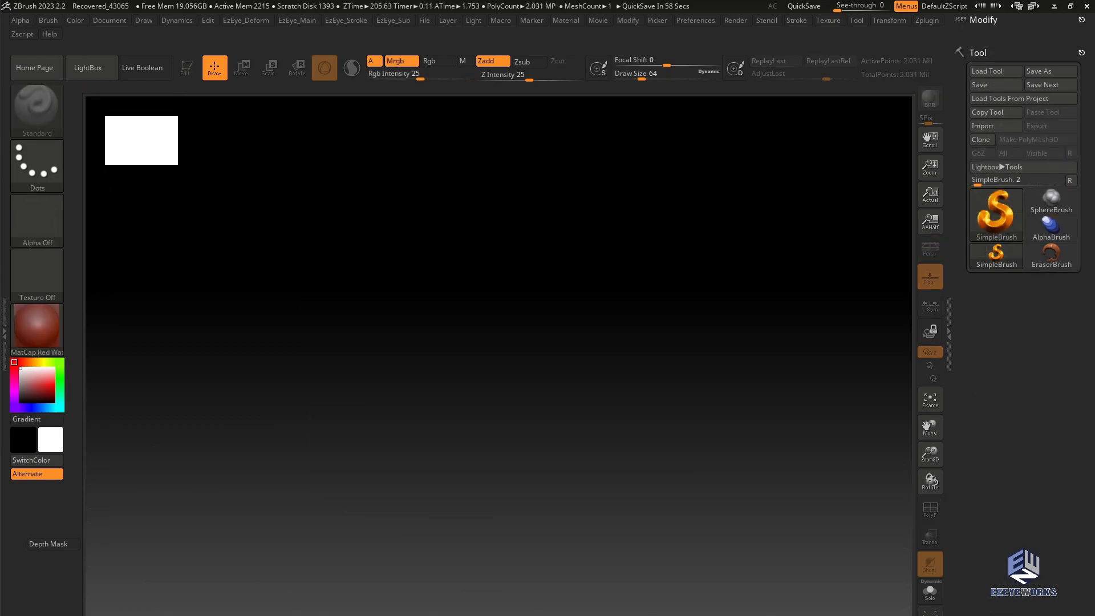
- Place a Cube3D primitive in the middle of the canvas and put it into edit mode
left_click(970, 234)
left_click(491, 262)
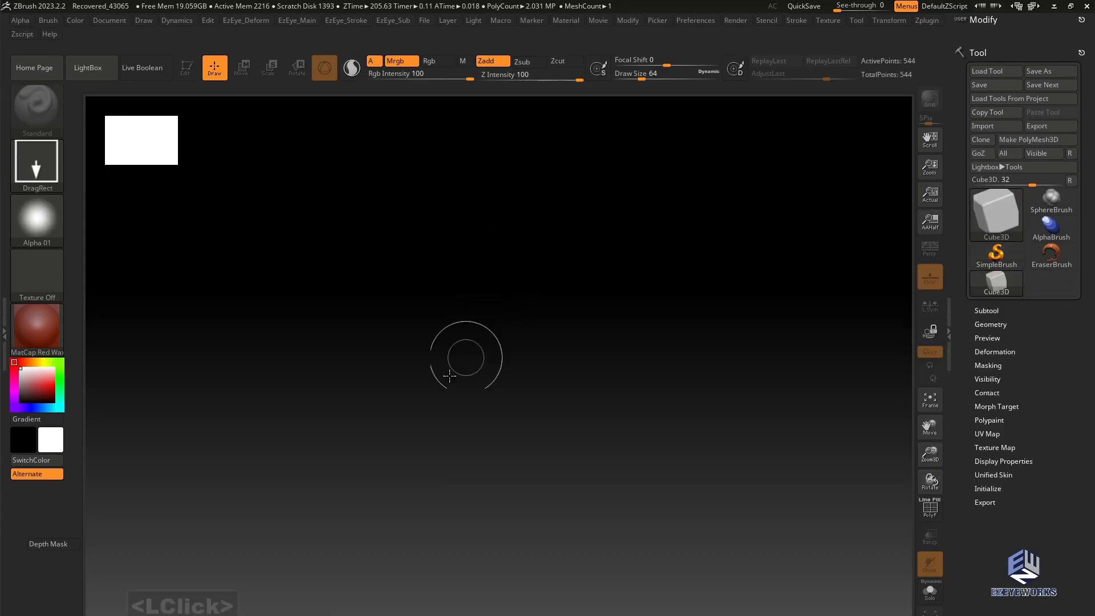
left_click_drag(491, 282, 497, 473)
key("t")
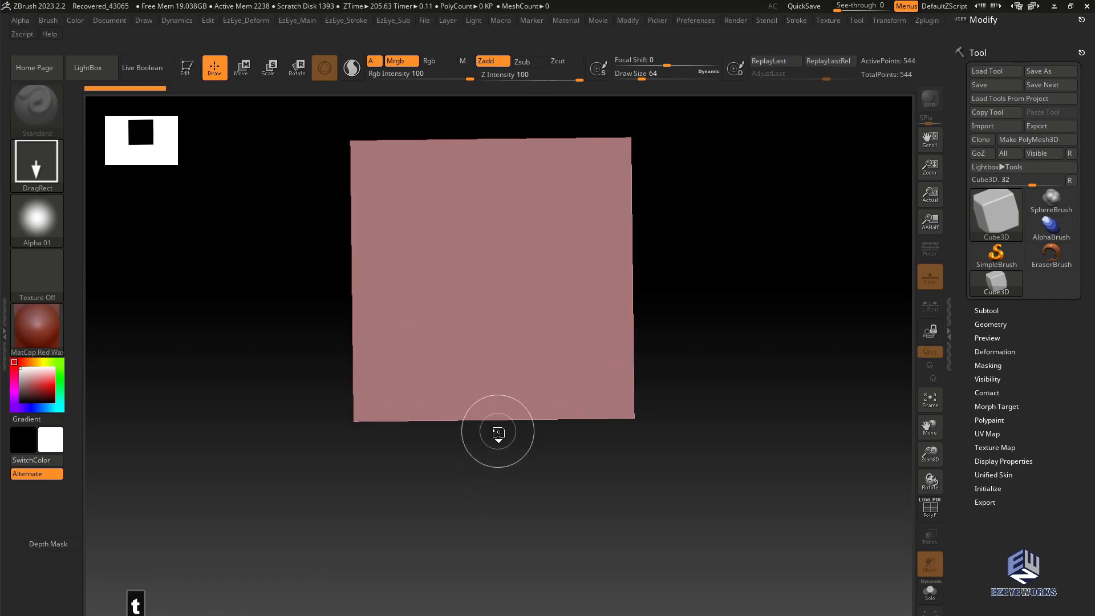
left_click(276, 281, "shift")
mouse_move(275, 281)
left_mouse_down("alt")
mouse_move(276, 367)
mouse_move(287, 352)
mouse_move(257, 320)
left_mouse_up("alt")
- Turn on the polyframe display and perspective for the cube, viewing it from a corner
key("shift+f")
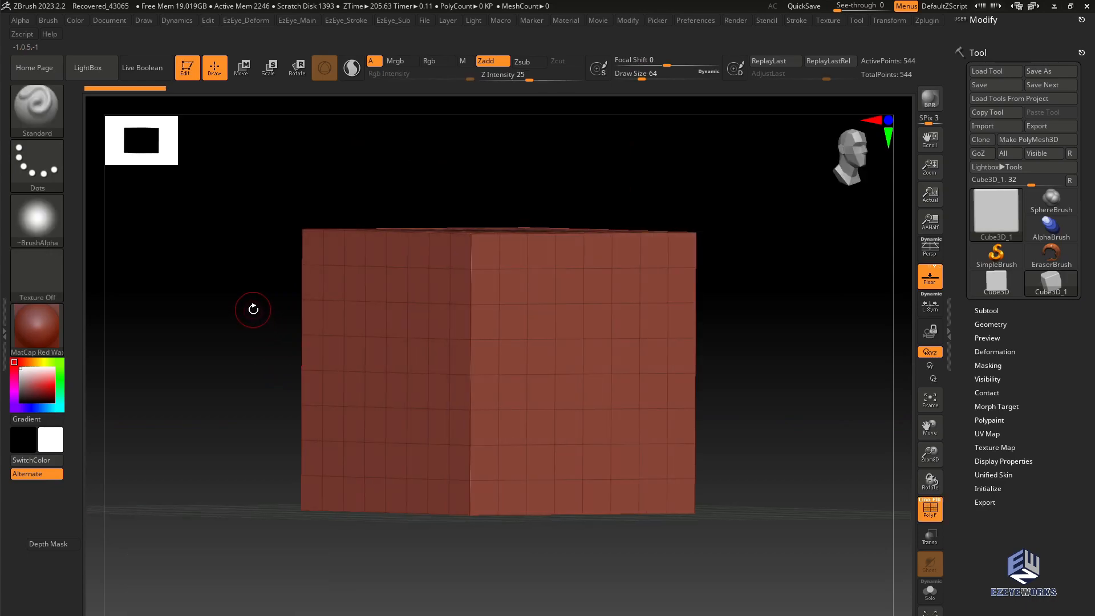
key("p")
left_click(246, 344)
left_click_drag(246, 344, 234, 352)
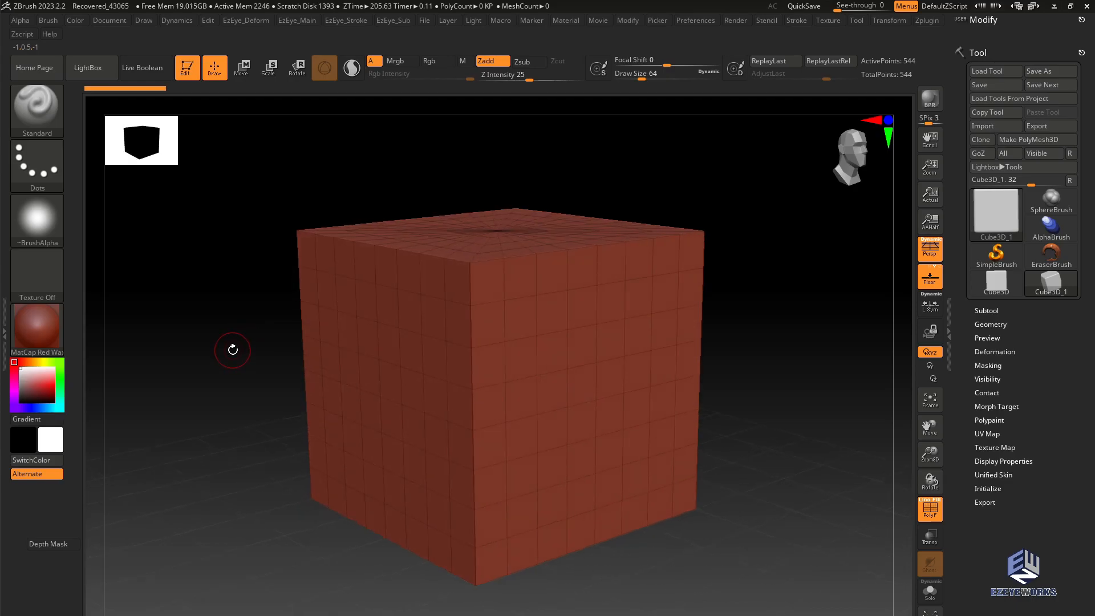
- Convert the cube to a PolyMesh3D and switch its material to MatCap Gray
key("alt+s")
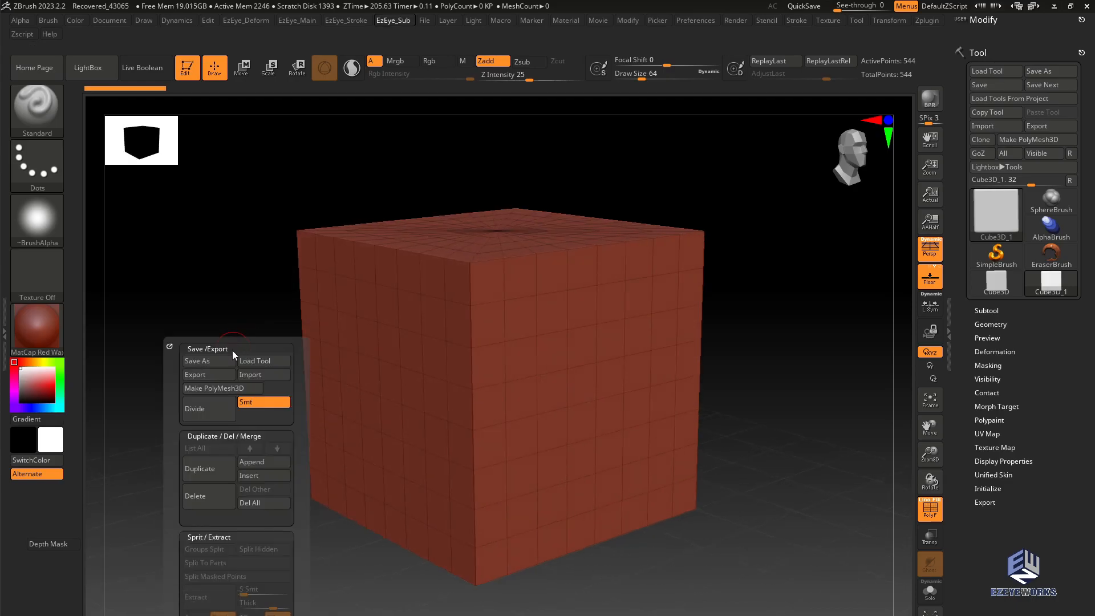
left_click(227, 391)
left_click(219, 345)
left_click(38, 328)
left_click(265, 281)
left_click_drag(548, 176, 417, 194, "alt")
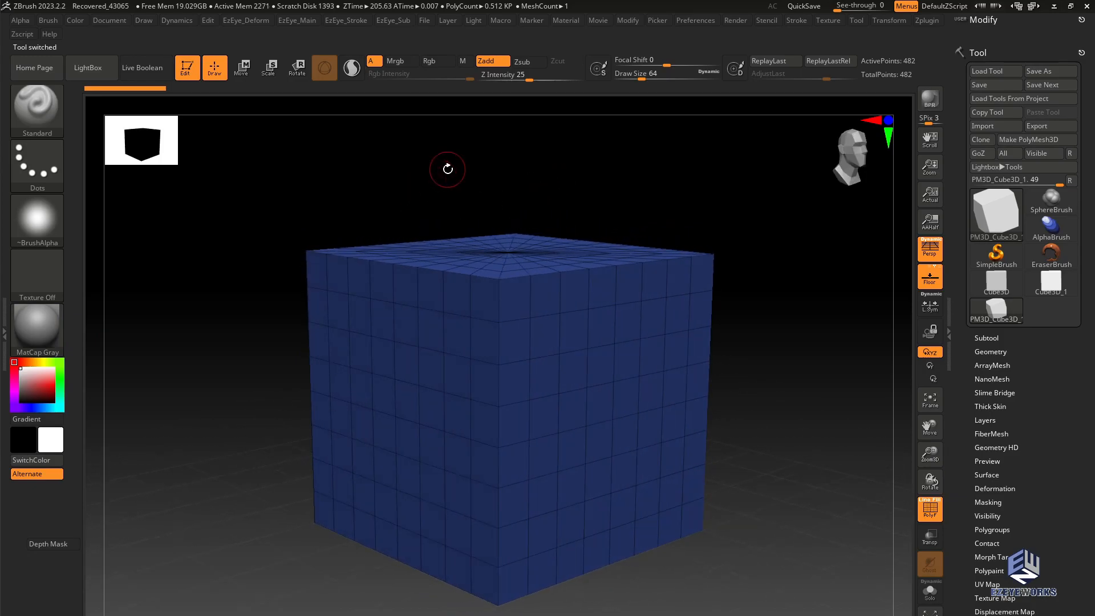
- Split the cube's faces into polygroups with Groups By Normals at a maximum angle tolerance of 45
key("alt+3")
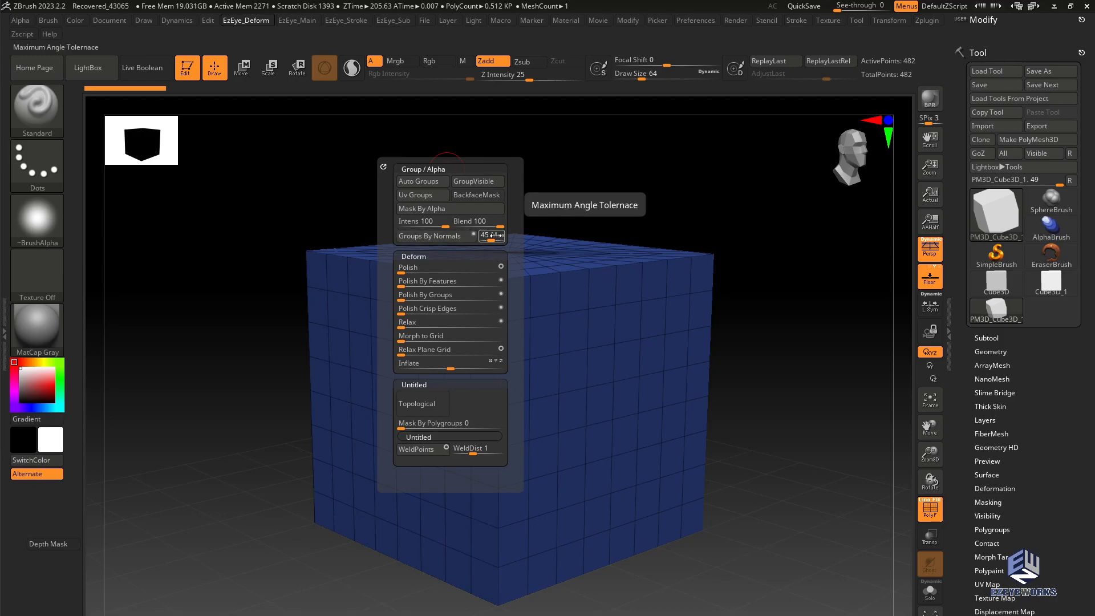
left_click(451, 236)
left_click_drag(647, 215, 485, 189)
left_click_drag(627, 187, 700, 181, "shift")
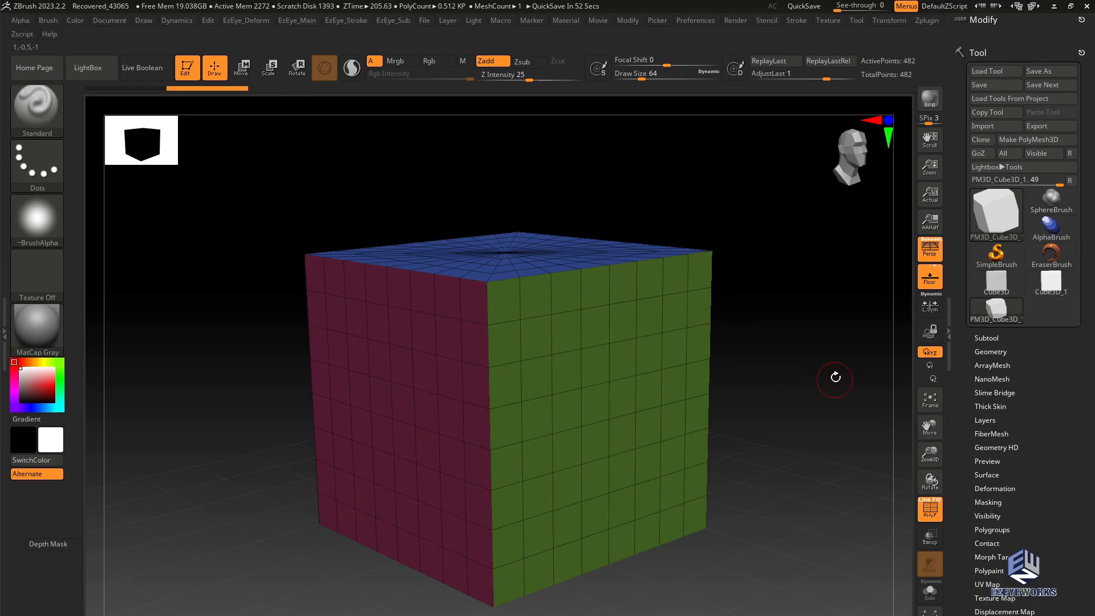
- Preview the cube's existing UV layout with Morph UV and return the mesh to its cube shape
left_click_drag(973, 399, 971, 327)
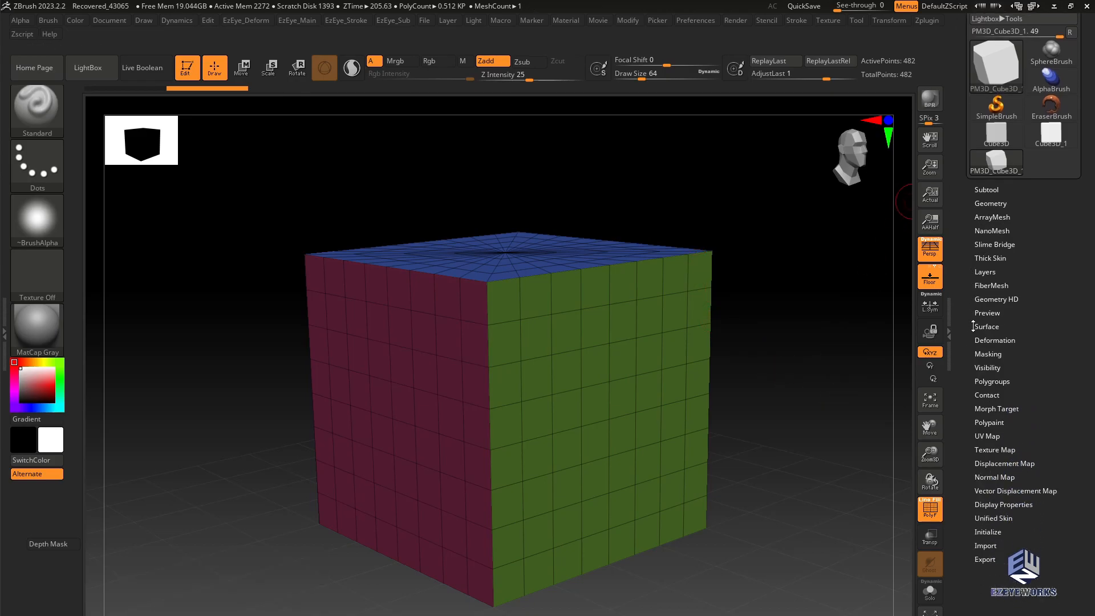
left_click(989, 437)
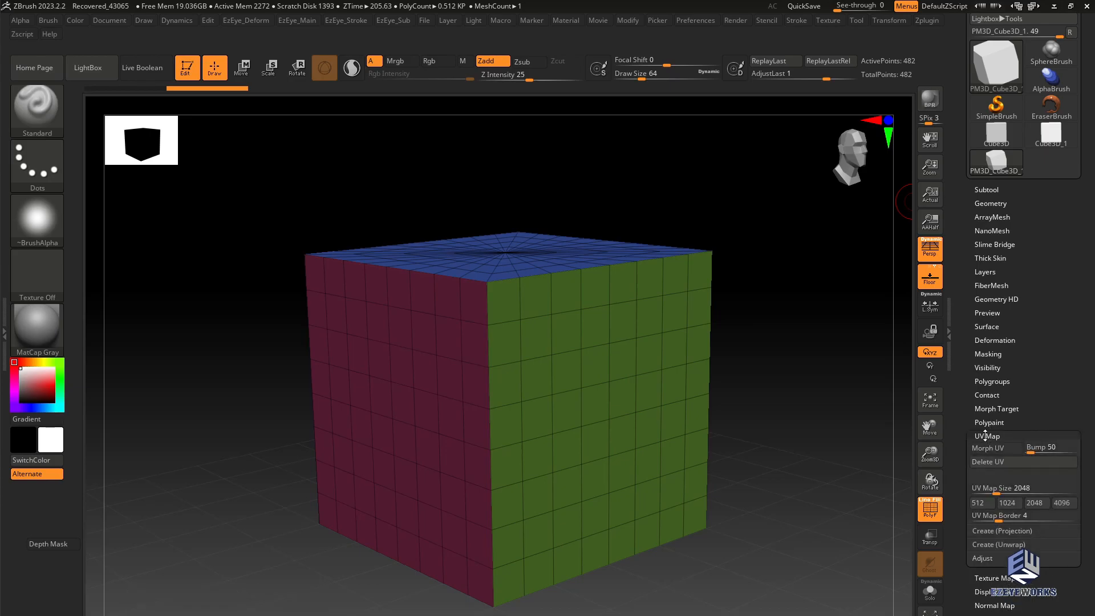
left_click(994, 449)
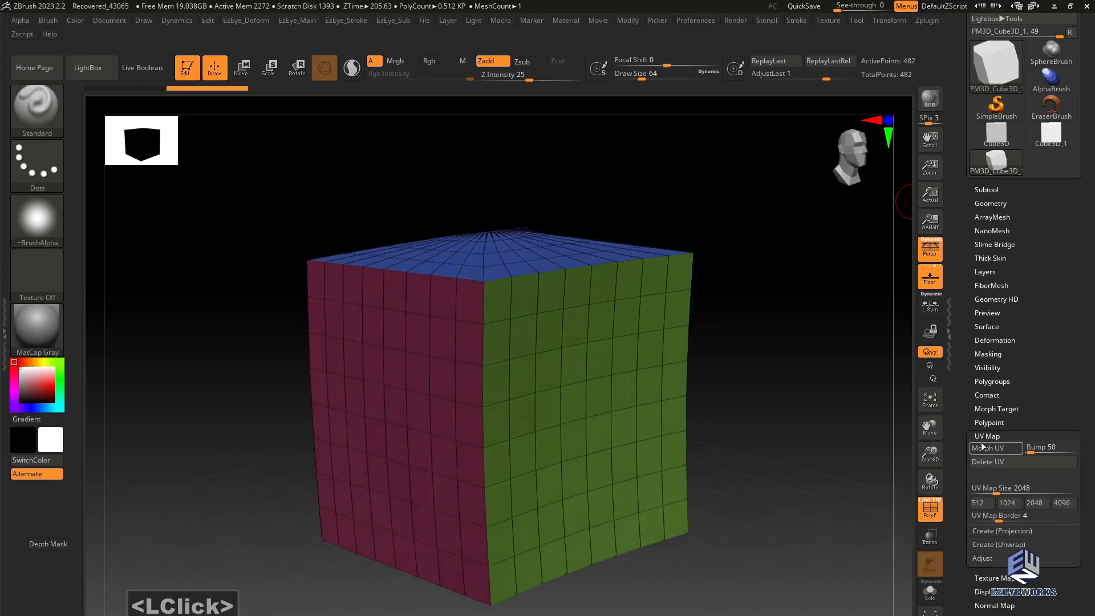
left_click_drag(783, 373, 797, 330, "alt")
left_click(902, 385, "shift")
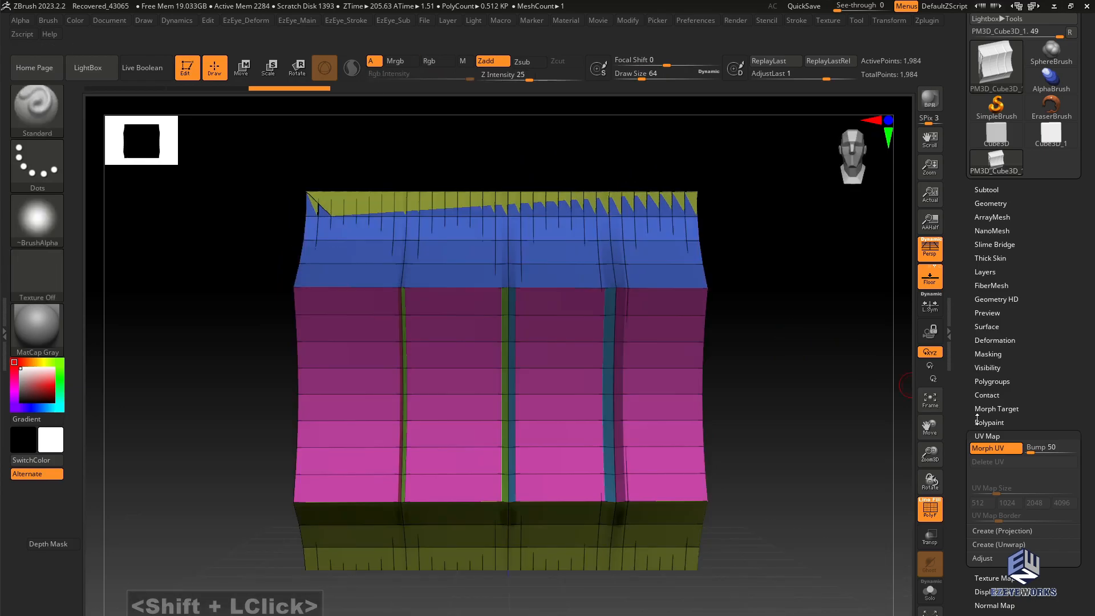
left_click(994, 449)
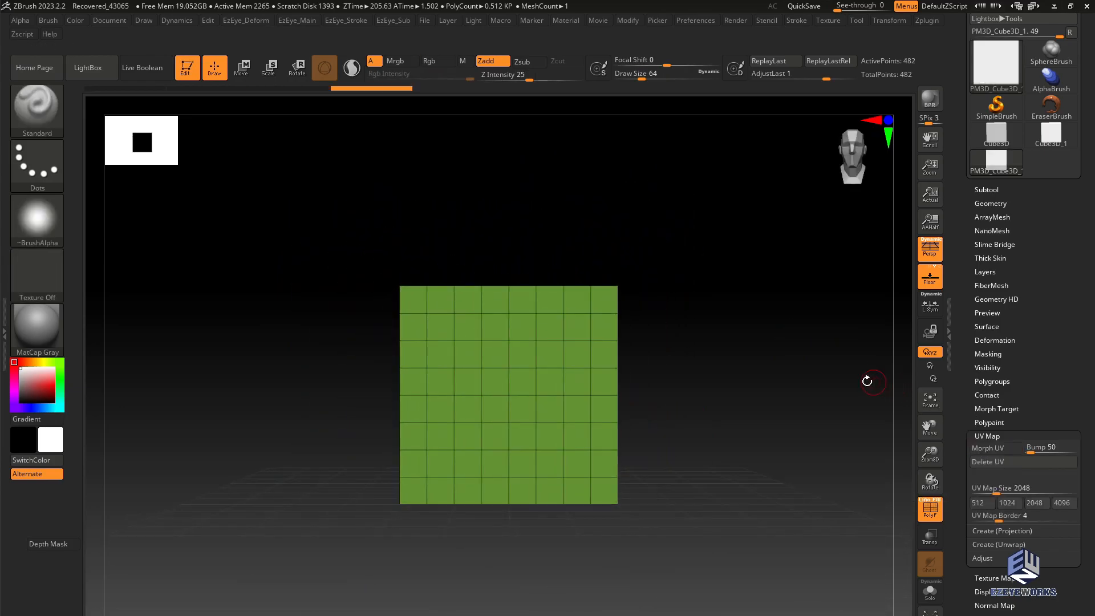
left_click_drag(709, 303, 717, 316)
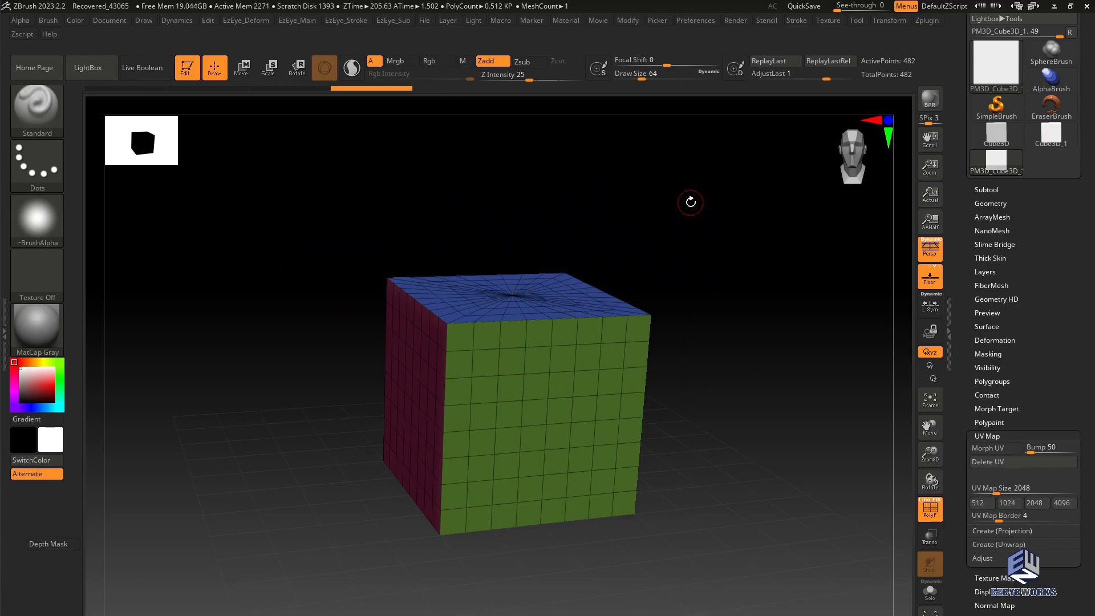
- Unwrap the cube with UV Master, using the Polygroups option for a separate UV island per polygroup
left_click(927, 20)
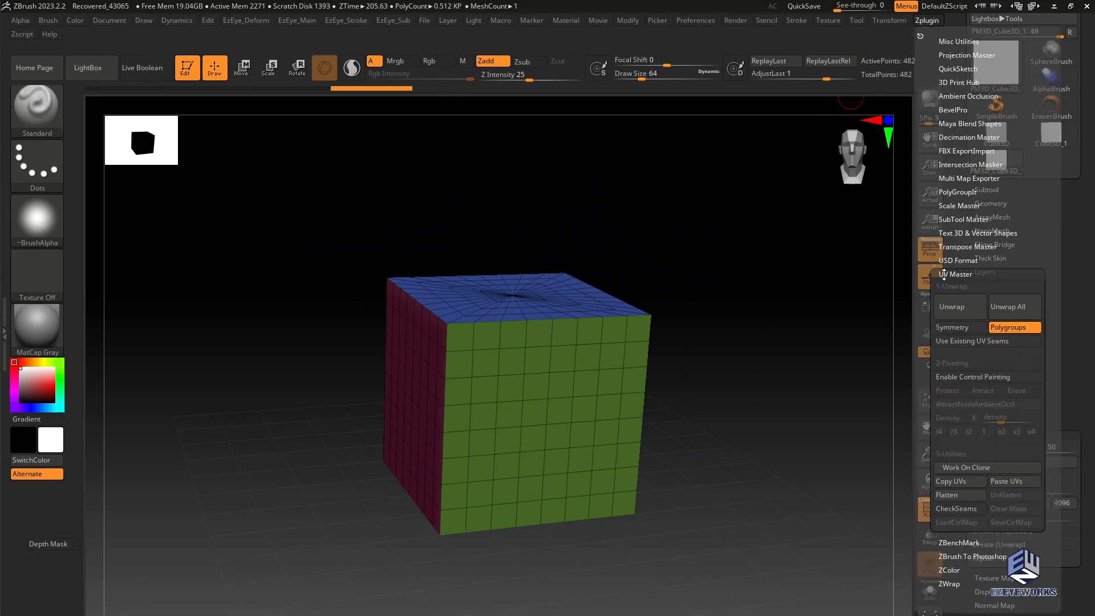
left_click(944, 274)
left_click(944, 275)
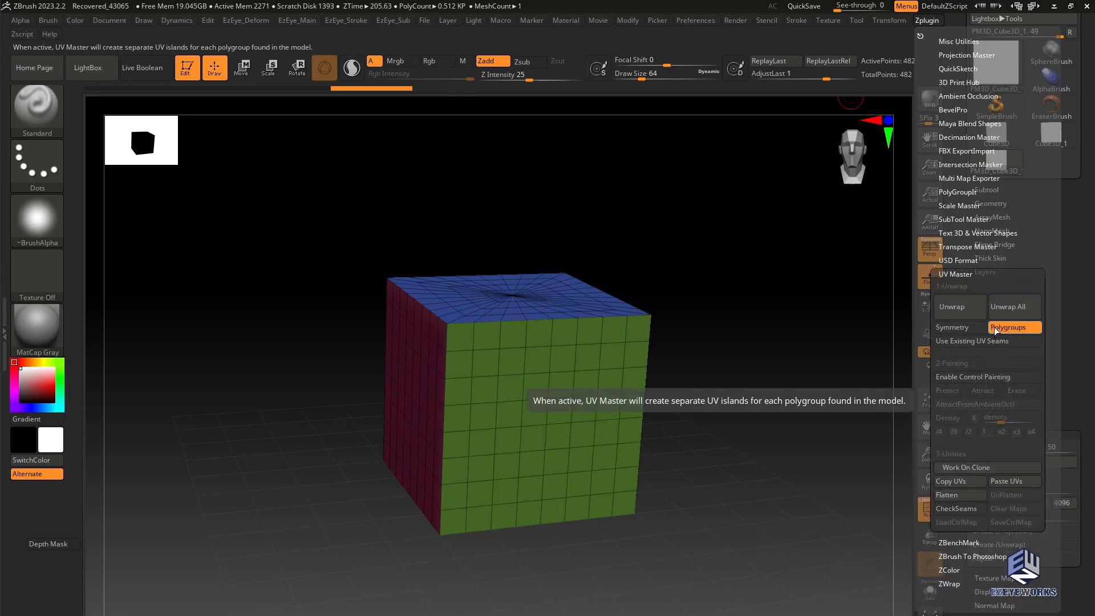
left_click(962, 312)
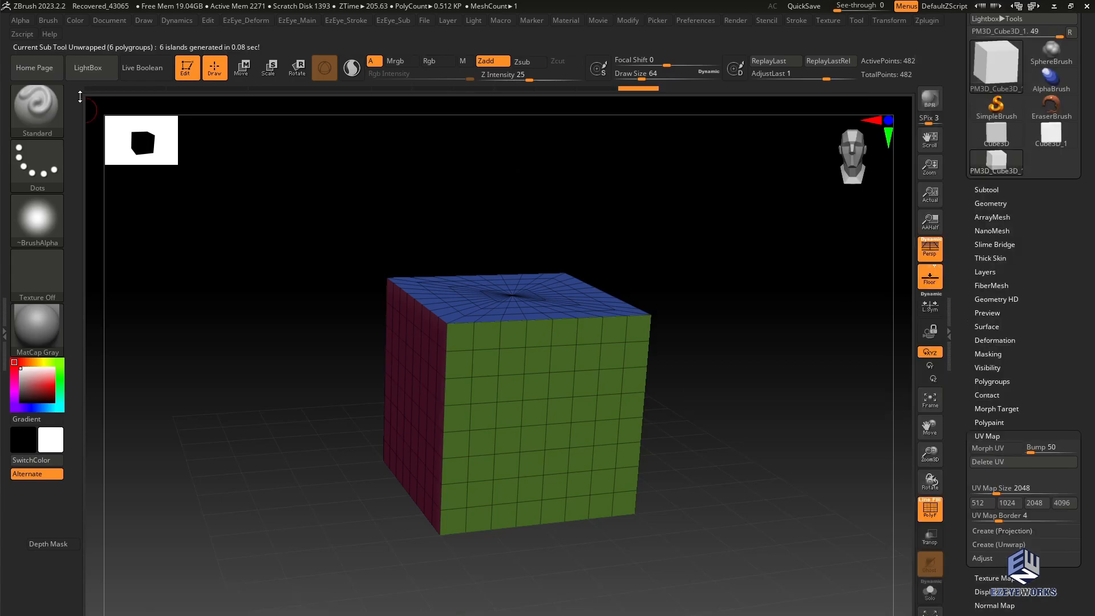
- Preview the newly unwrapped UVs with Morph UV and set the UV map's Bump to 0
left_click(986, 449)
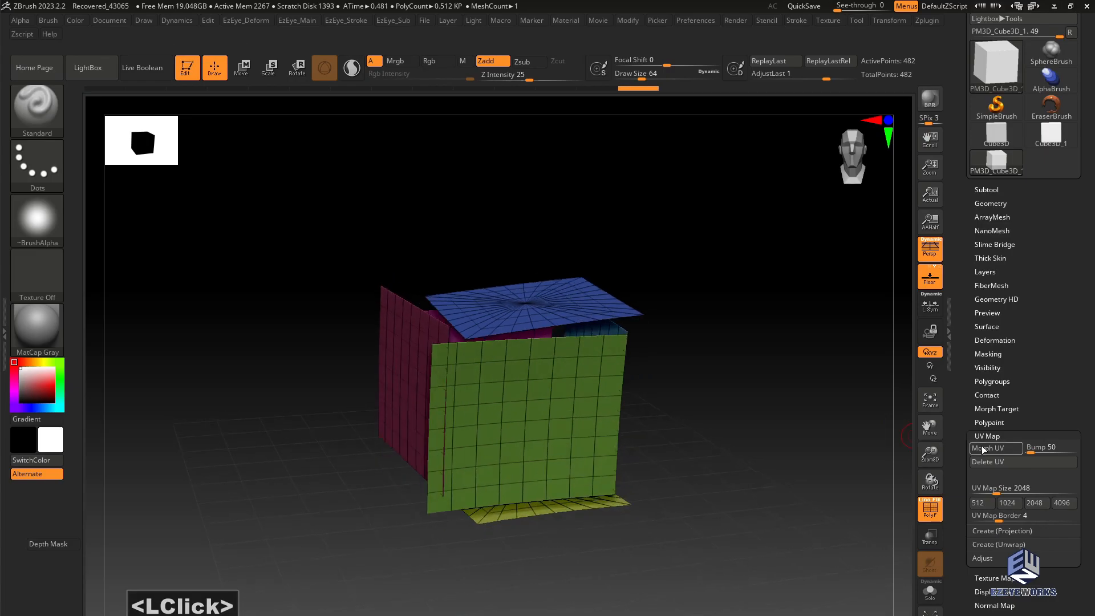
left_click_drag(770, 375, 902, 403)
left_click_drag(1029, 451, 1019, 451)
left_click(982, 452)
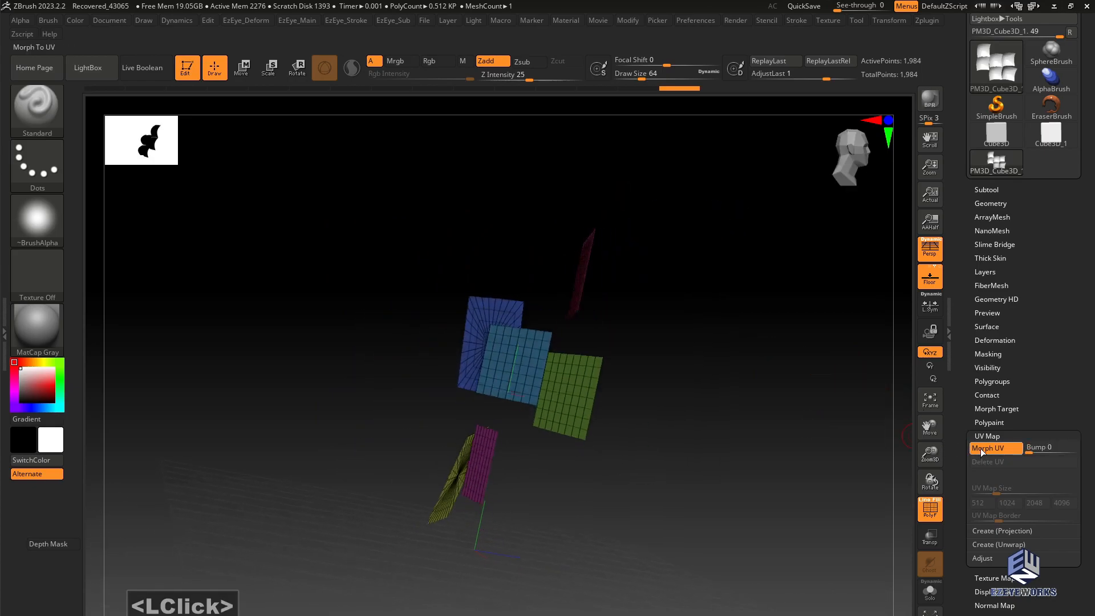
left_click(983, 463)
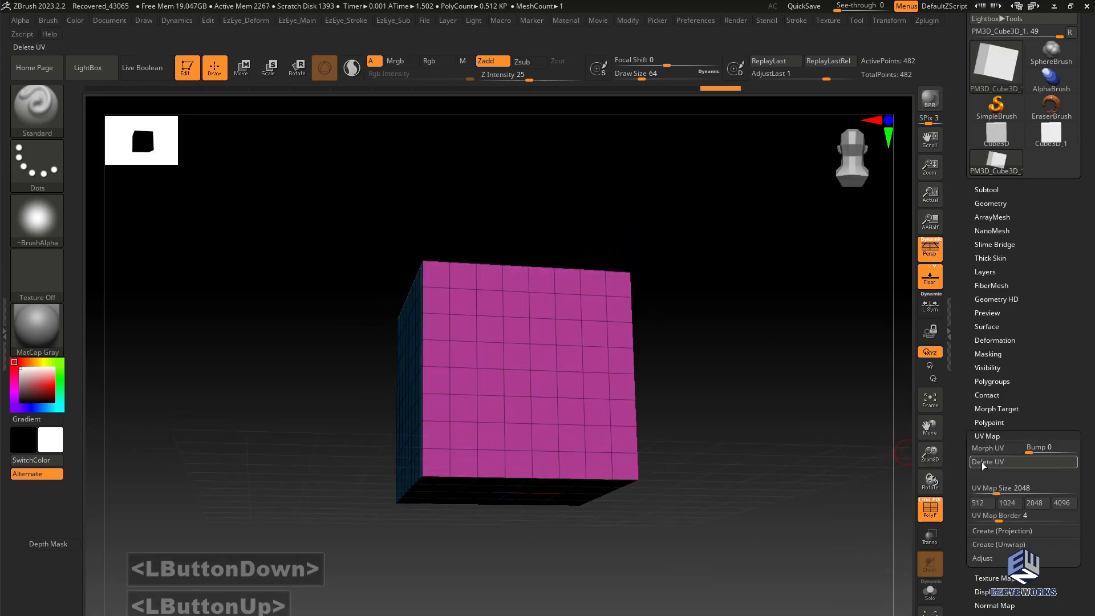
- Morph the cube to its flat UV layout again, examine the islands from the front, and restore the cube shape
left_click(987, 448)
mouse_move(765, 426)
left_mouse_down()
mouse_move(831, 440)
mouse_move(641, 457)
left_mouse_up()
left_click(762, 365, "shift")
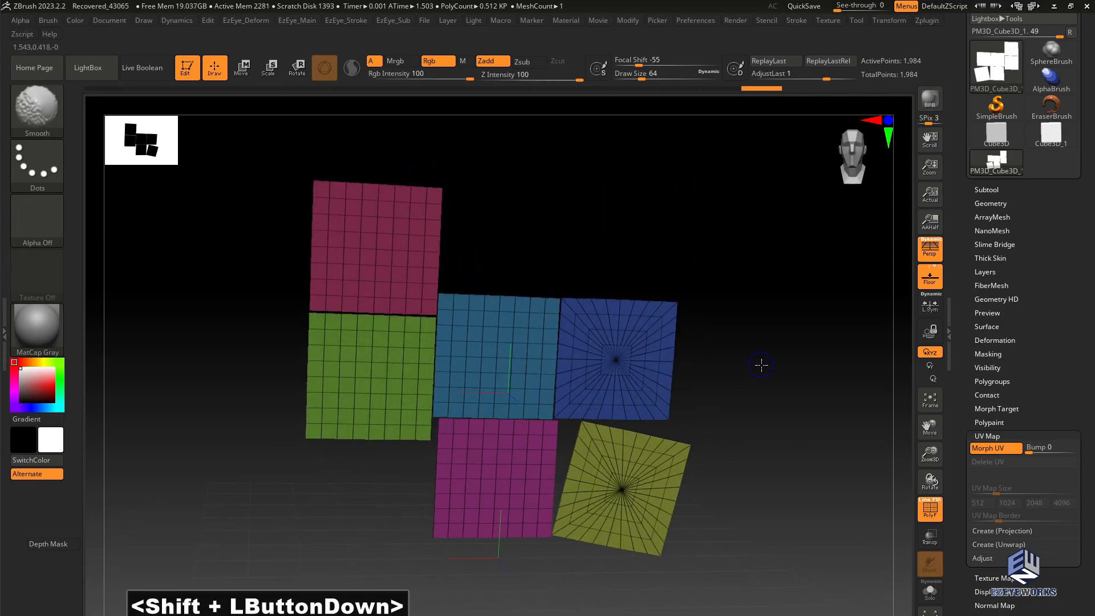
left_click_drag(765, 374, 873, 372)
left_click(989, 448)
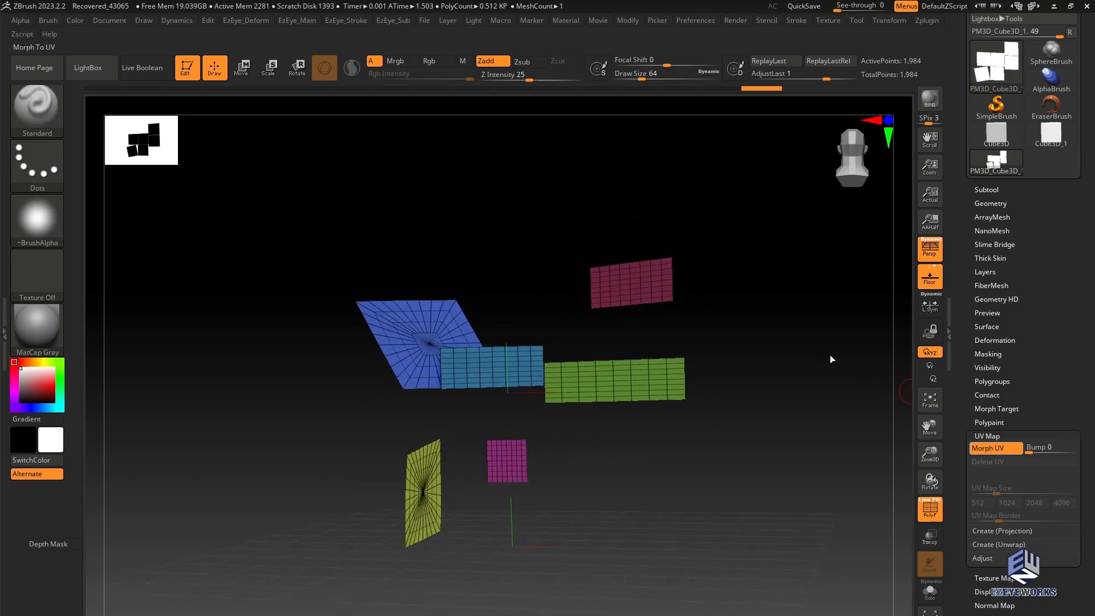
left_click_drag(755, 359, 687, 281, "alt")
left_click_drag(624, 224, 660, 245, "alt")
- Crease the cube's polygroup borders and subdivide the mesh several times
key("alt+2")
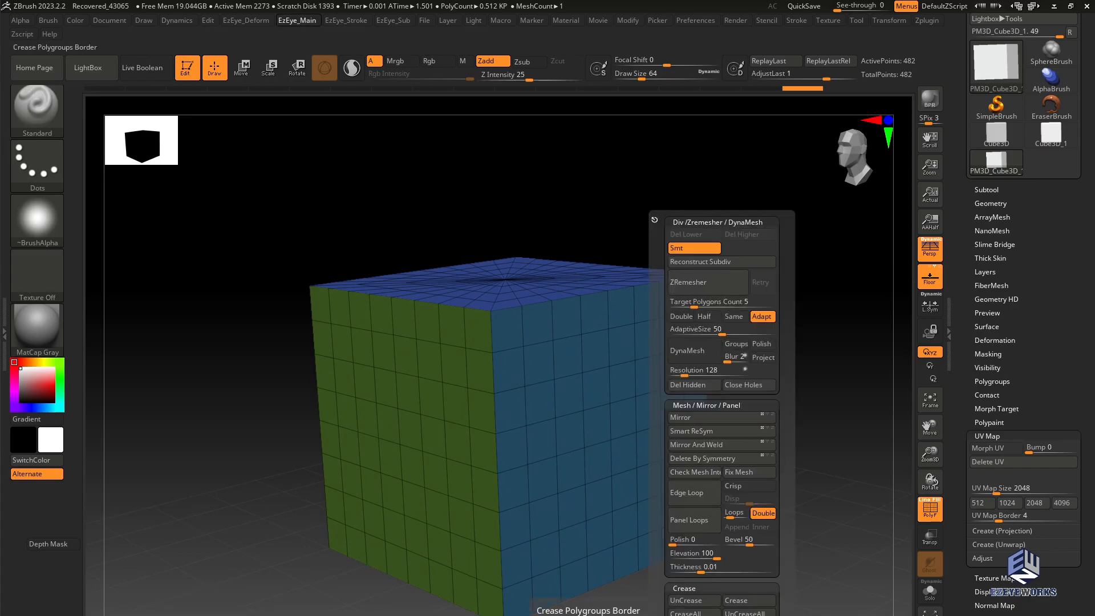
left_click(685, 613)
mouse_move(738, 315)
left_mouse_down()
mouse_move(745, 353)
mouse_move(748, 303)
left_mouse_up()
key("ctrl+d")
key("ctrl+d")
key("ctrl+d")
key("ctrl+d")
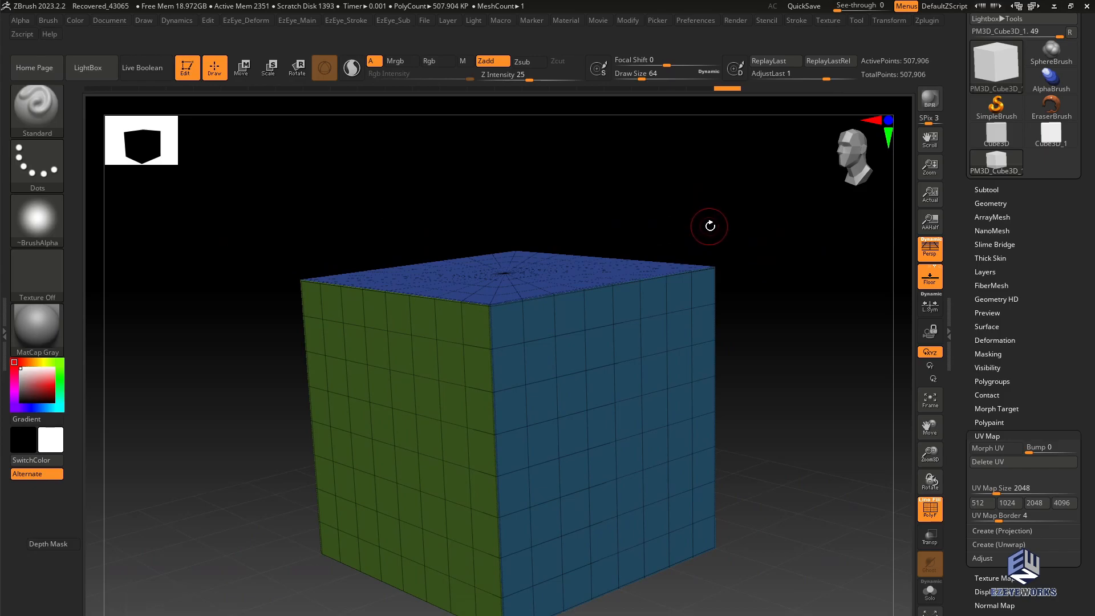
- Remove all creases from the cube, turn off the polyframe display, and face one side straight on
key("alt+w")
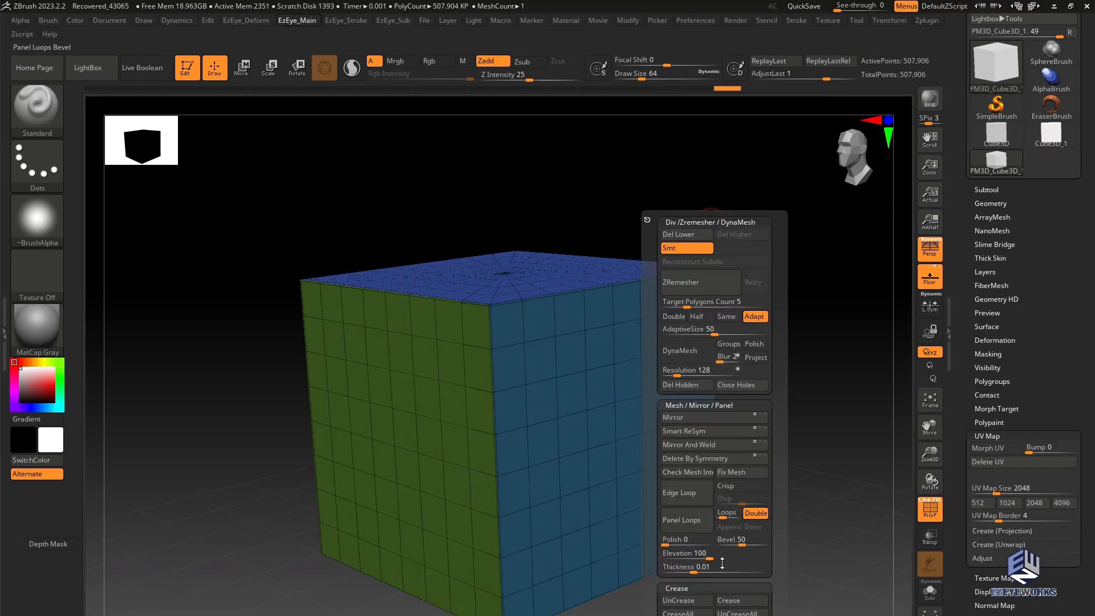
left_click(733, 613)
key("shift+f")
key("shift+f")
left_click(787, 297, "shift")
left_click_drag(790, 319, 769, 288, "alt")
left_click_drag(699, 305, 767, 311)
left_click_drag(503, 178, 468, 188, "alt")
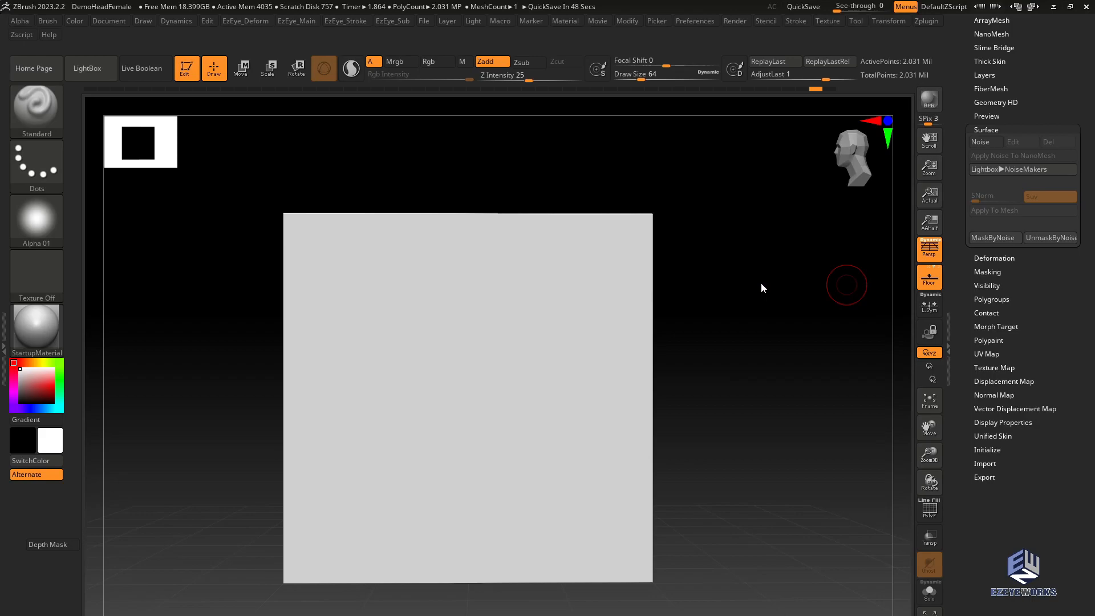
- Assign the arrow-shaped Alpha 33 to the Standard brush and sculpt a short diagonal stroke near the face's upper-right corner
left_click(222, 299)
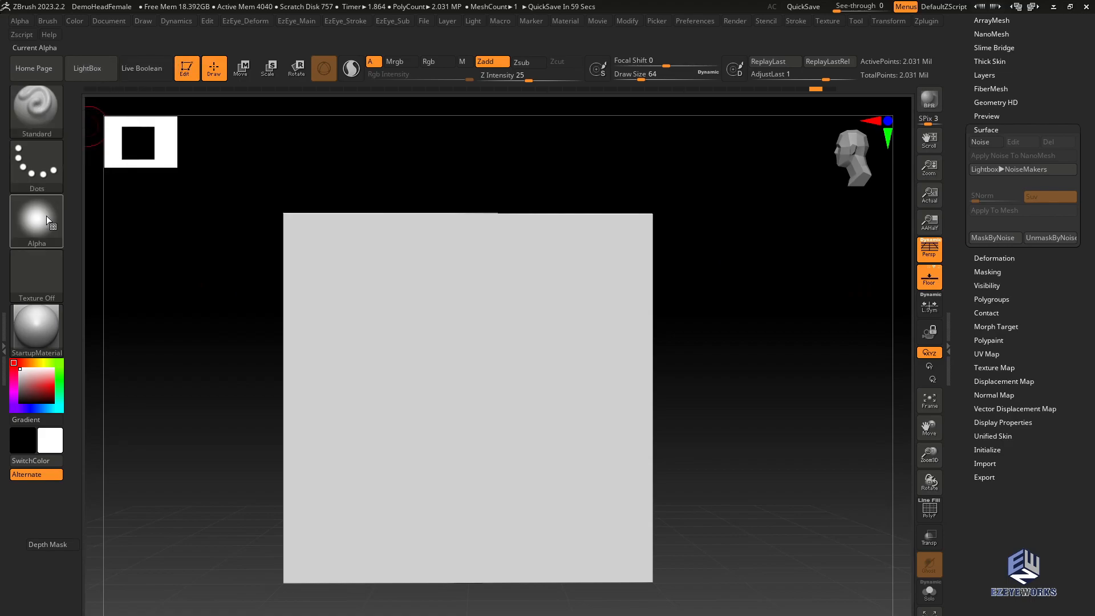
mouse_move(42, 217)
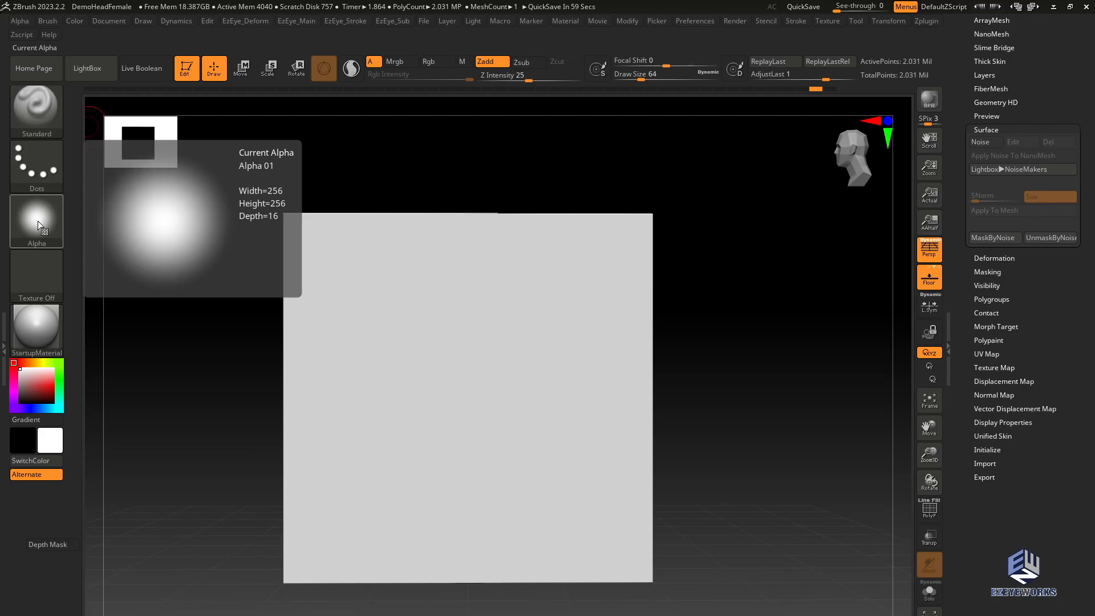
left_click(38, 221)
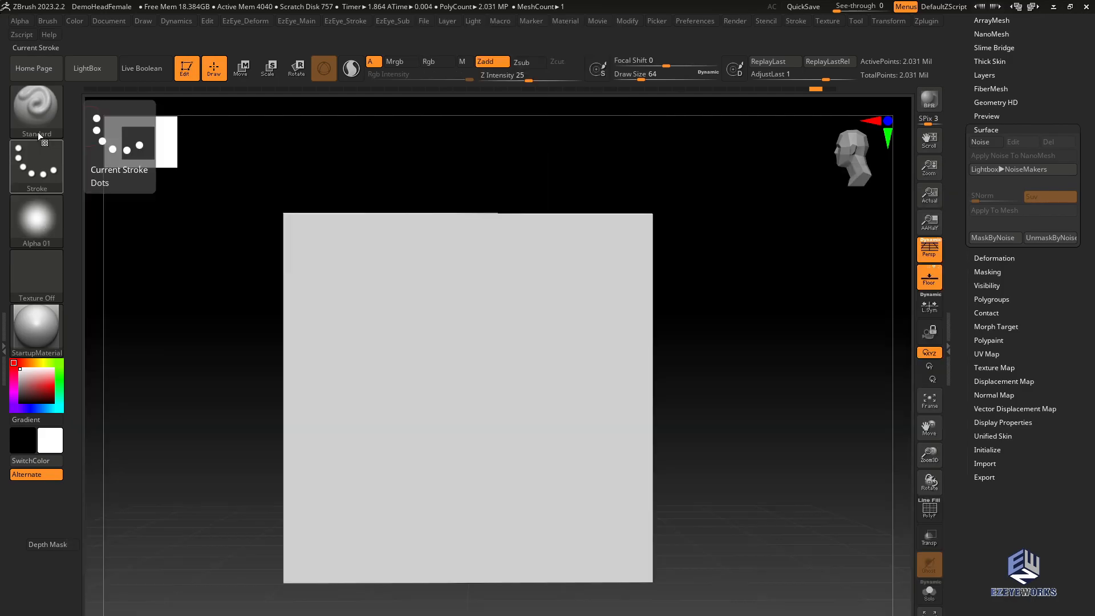
mouse_move(29, 110)
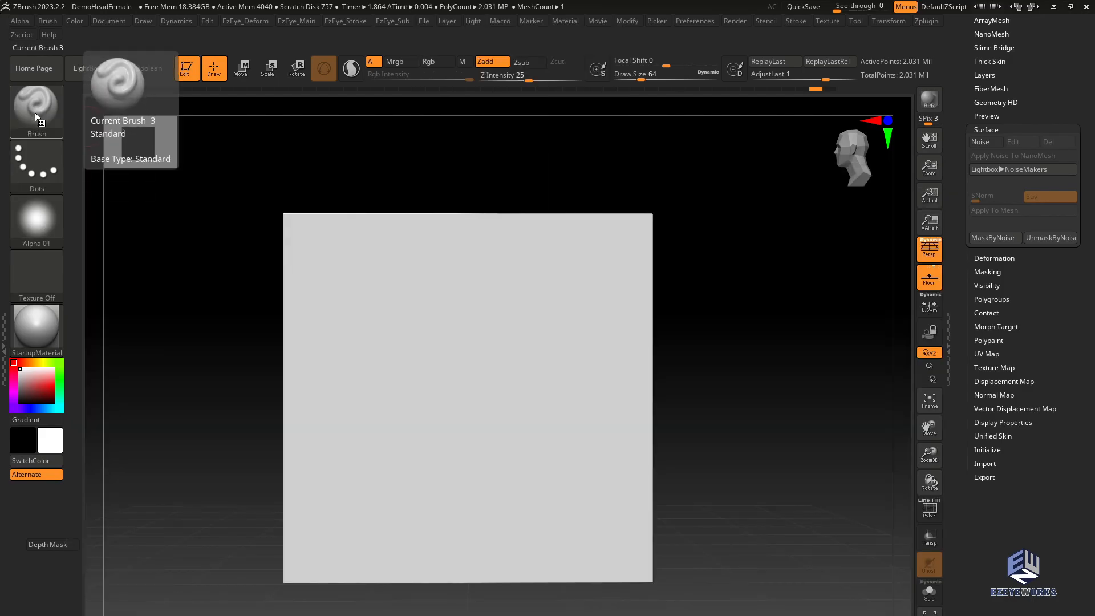
left_click(40, 217)
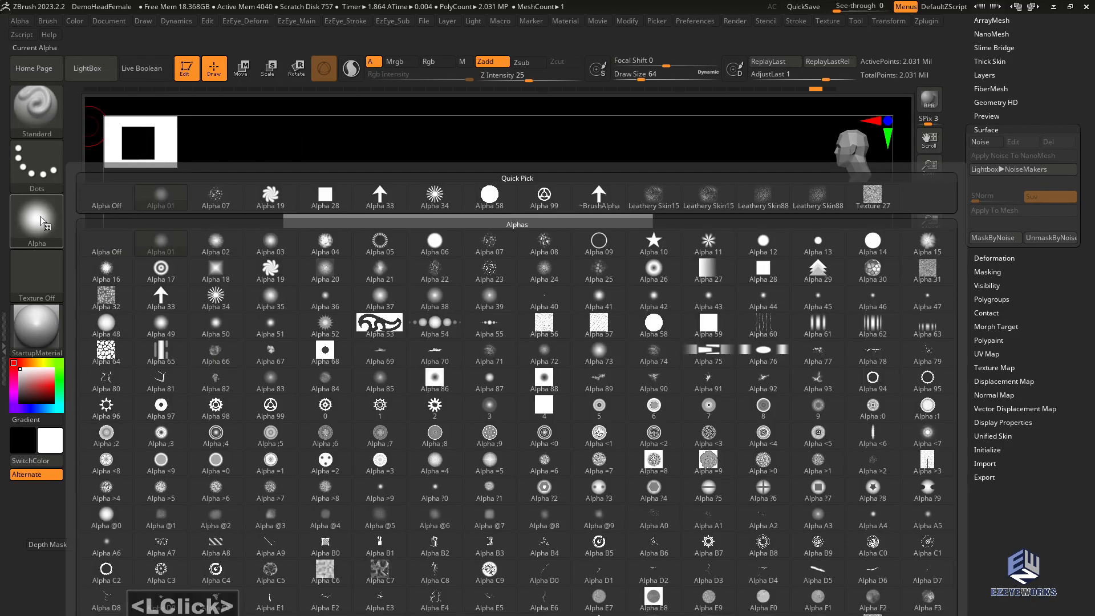
left_click(167, 293)
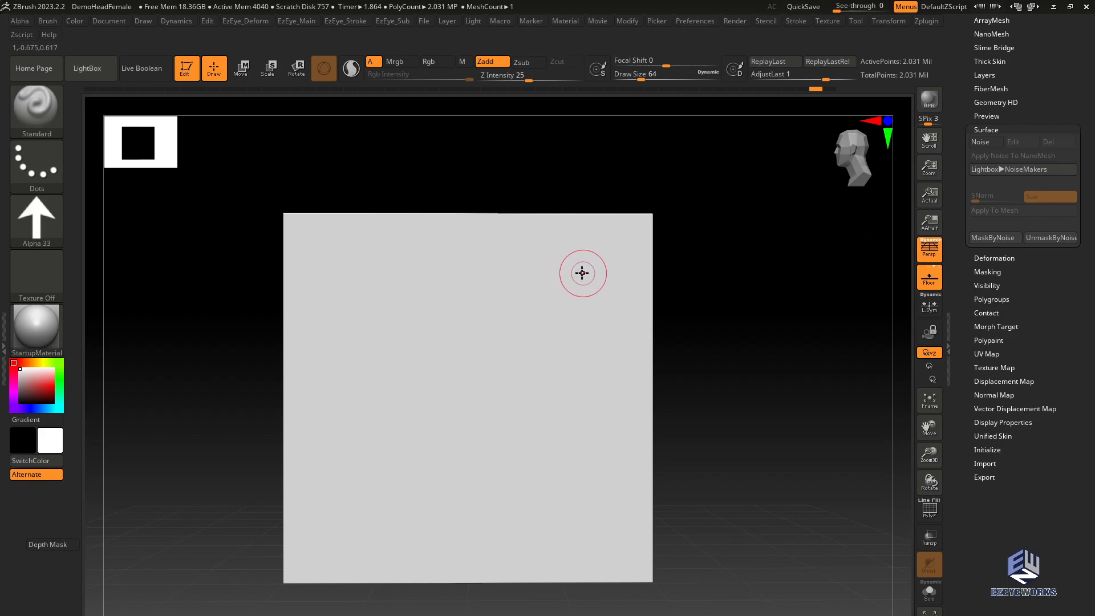
left_click_drag(582, 272, 534, 321)
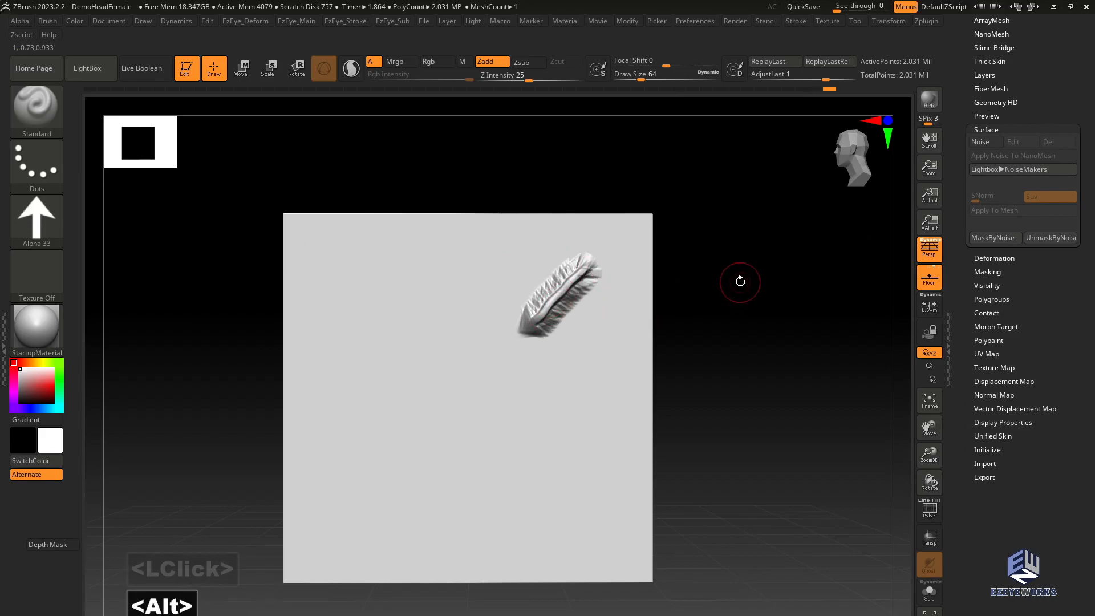
- With LazyMouse on, set LazyStep to 1.5 and sculpt a long diagonal row of arrows across the cube's face
key("alt+4")
left_click(710, 306)
left_click(713, 318)
type("1.")
key("Return")
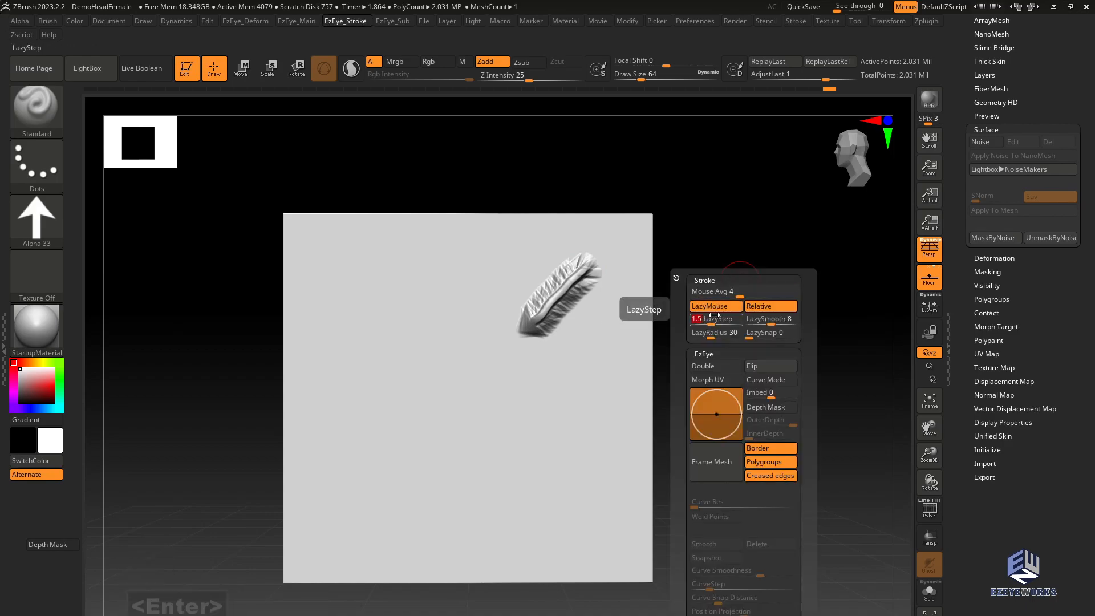
left_click_drag(525, 254, 489, 295)
left_click_drag(435, 376, 348, 505)
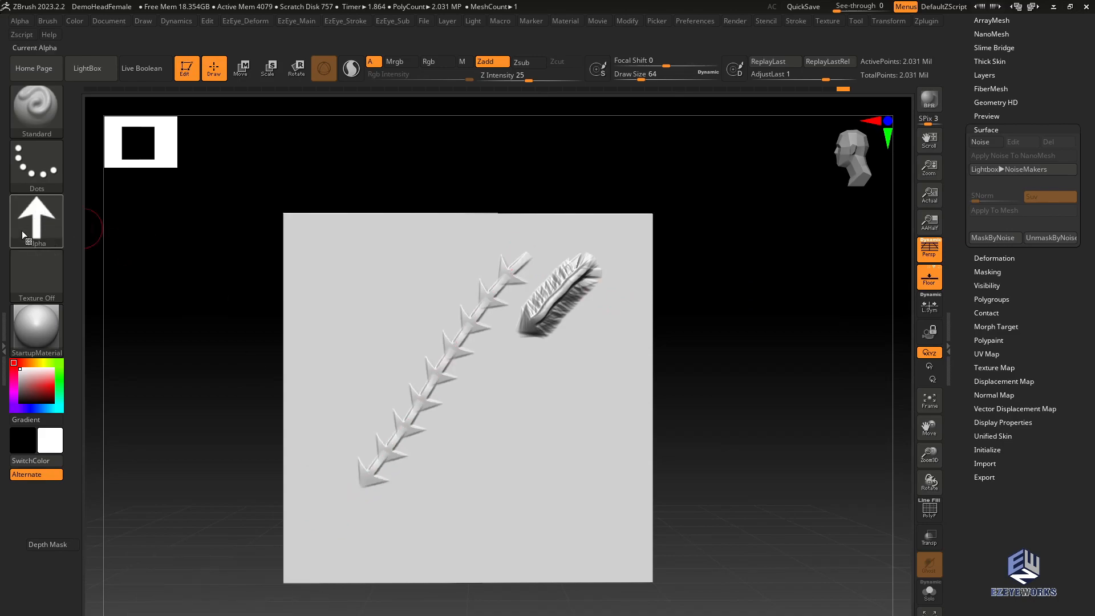
- Assign the starburst-shaped Alpha 34 to the Standard brush and sculpt a diagonal row of it toward the face's lower-left corner
left_click(38, 217)
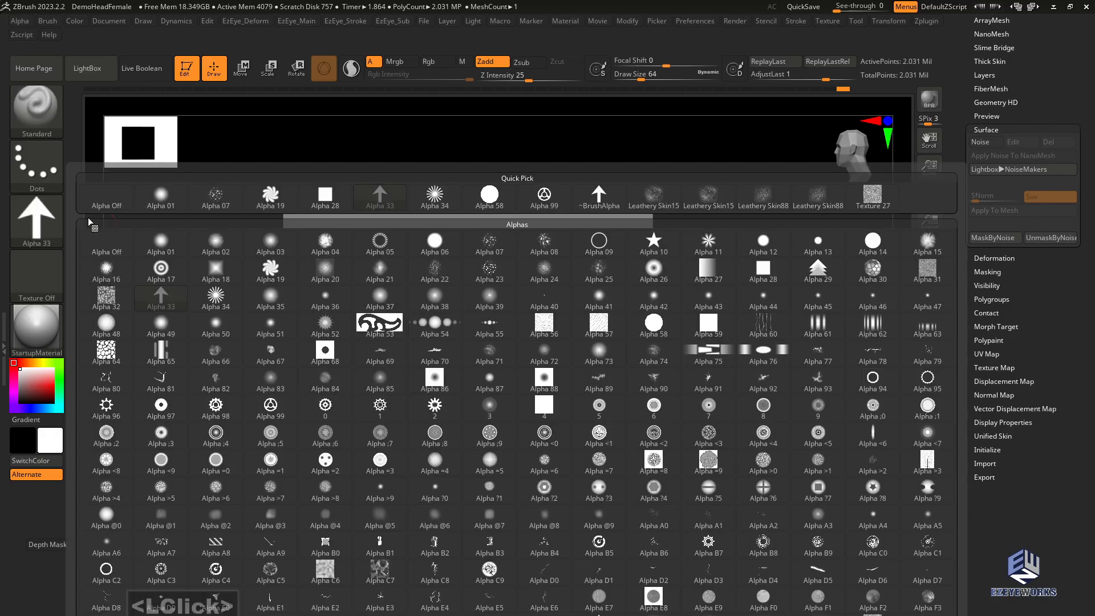
left_click(216, 295)
mouse_move(586, 344)
left_mouse_down()
mouse_move(438, 497)
mouse_move(376, 523)
left_mouse_up()
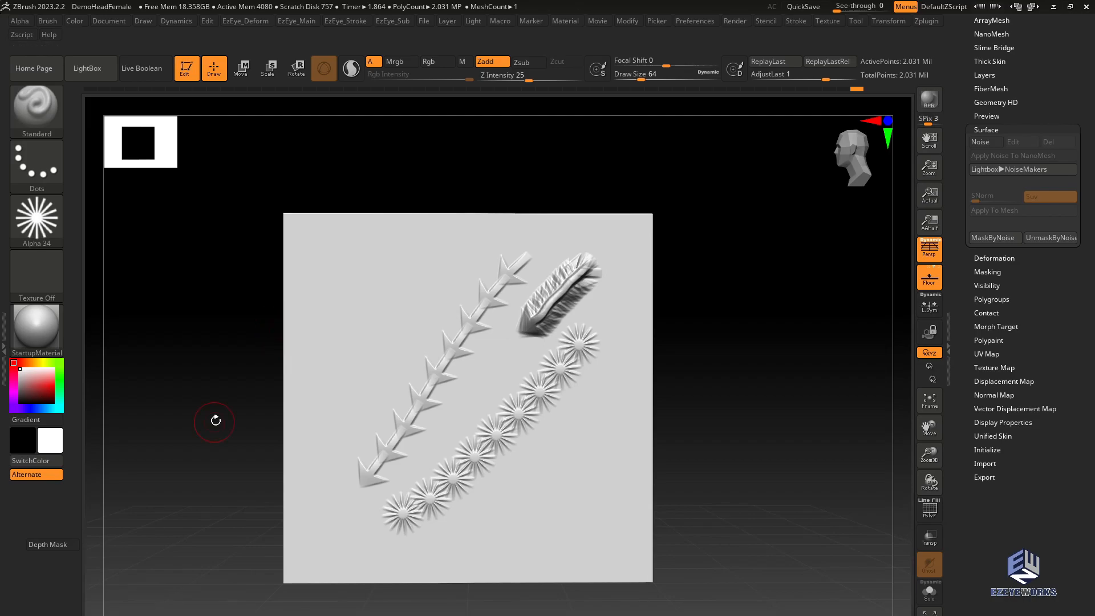
- Undo all the sculpted strokes on the cube's face
key("ctrl+z")
key("ctrl+z")
key("ctrl+z")
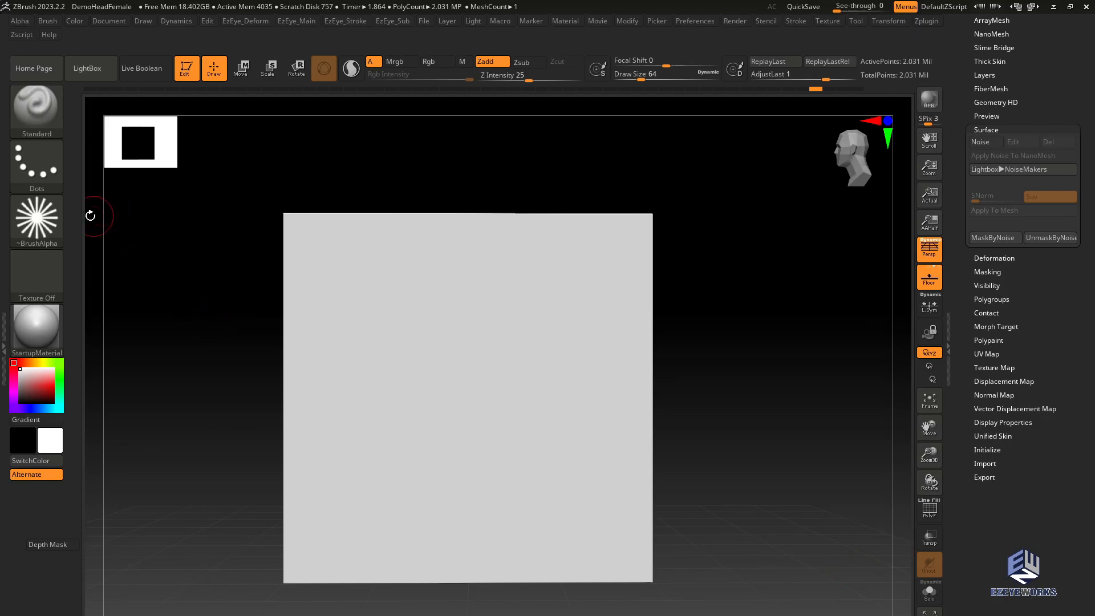
- Assign the arrow-shaped Alpha 33 to the MaskPen brush and paint a short mask stroke near the face's upper-right corner
key("ctrl")
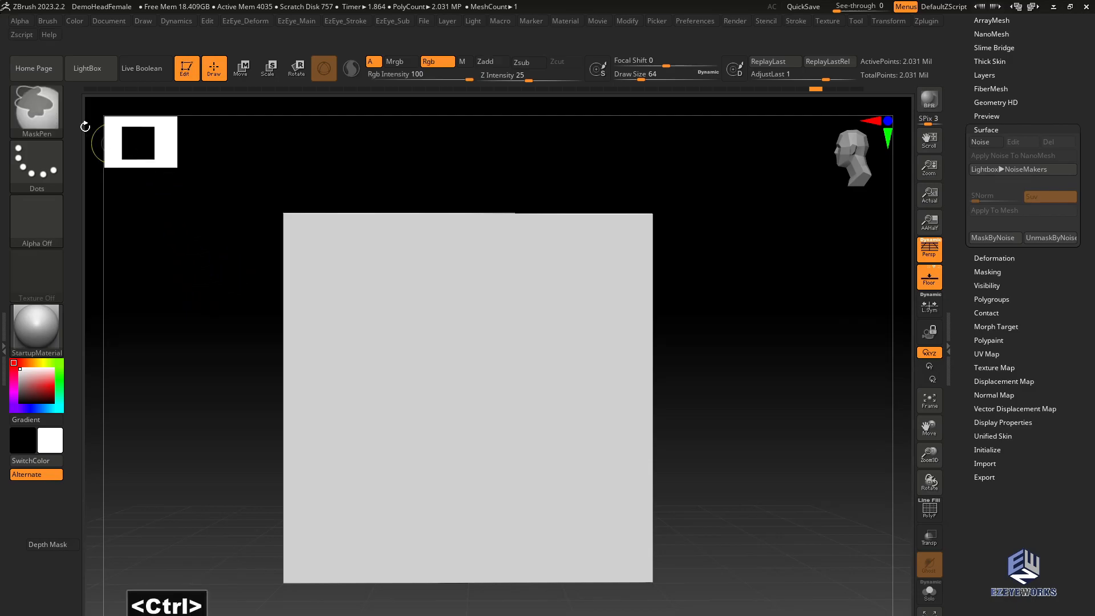
left_click(33, 216, "ctrl")
left_click(162, 297, "ctrl")
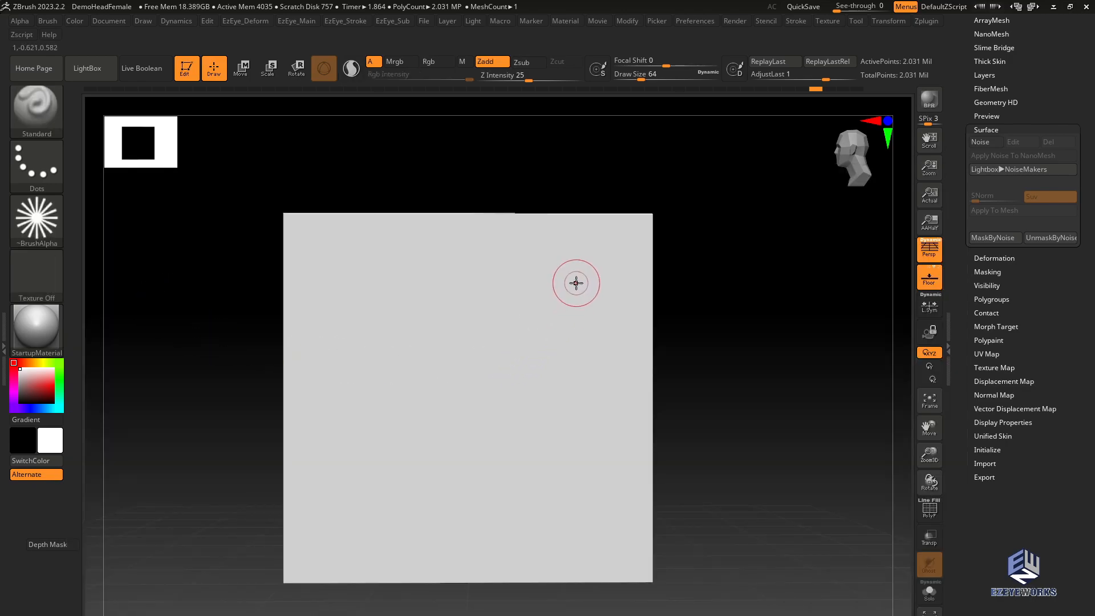
left_click_drag(580, 284, 554, 335, "ctrl")
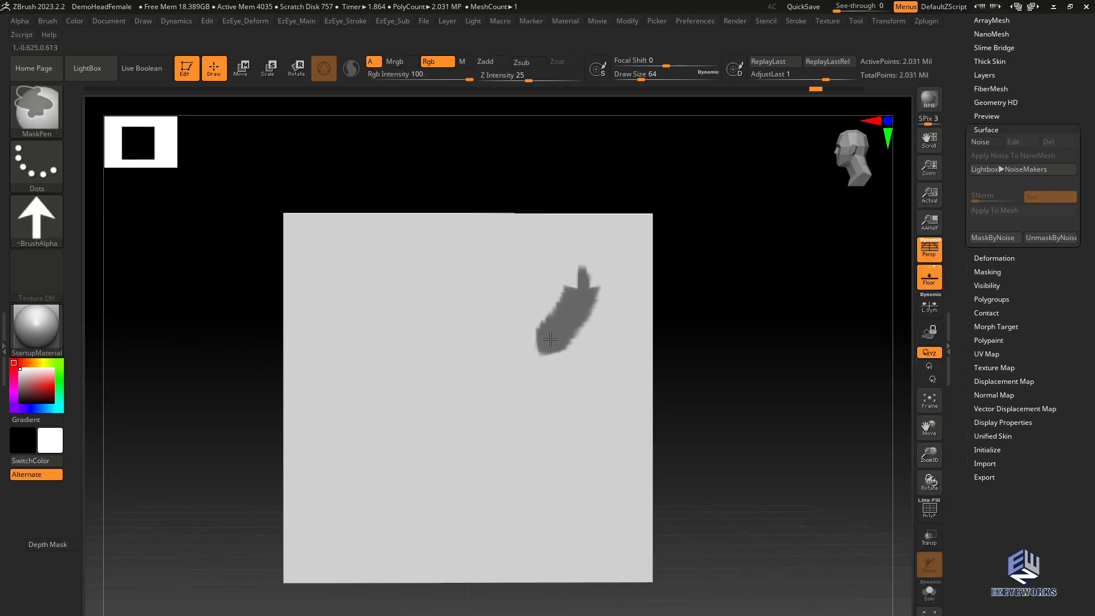
key("ctrl")
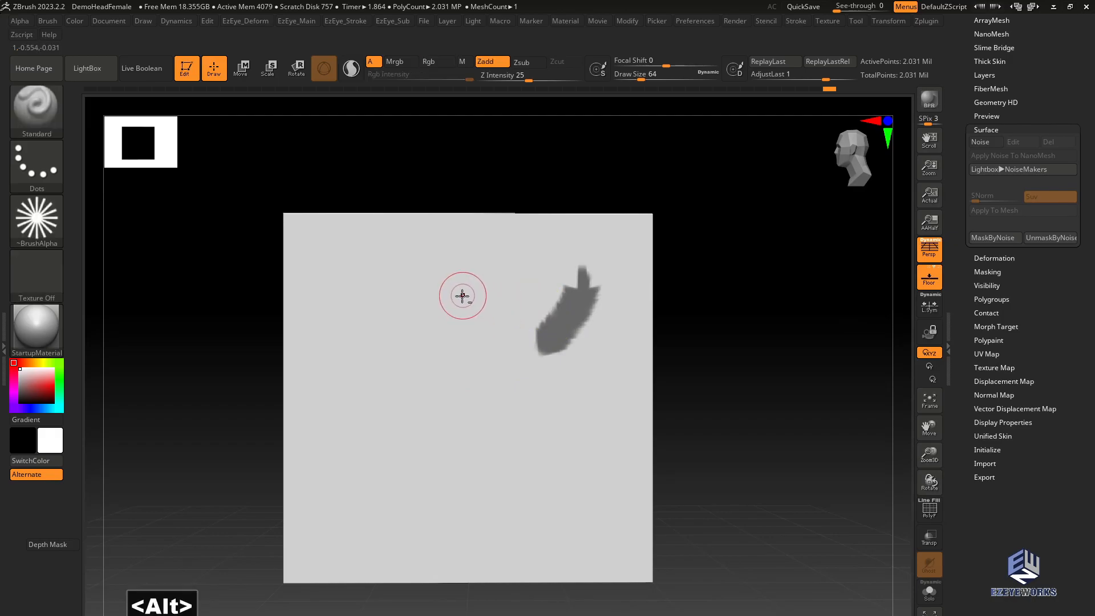
- Turn on LazyMouse for the MaskPen brush and set its LazyStep to 1.5
key("alt+4")
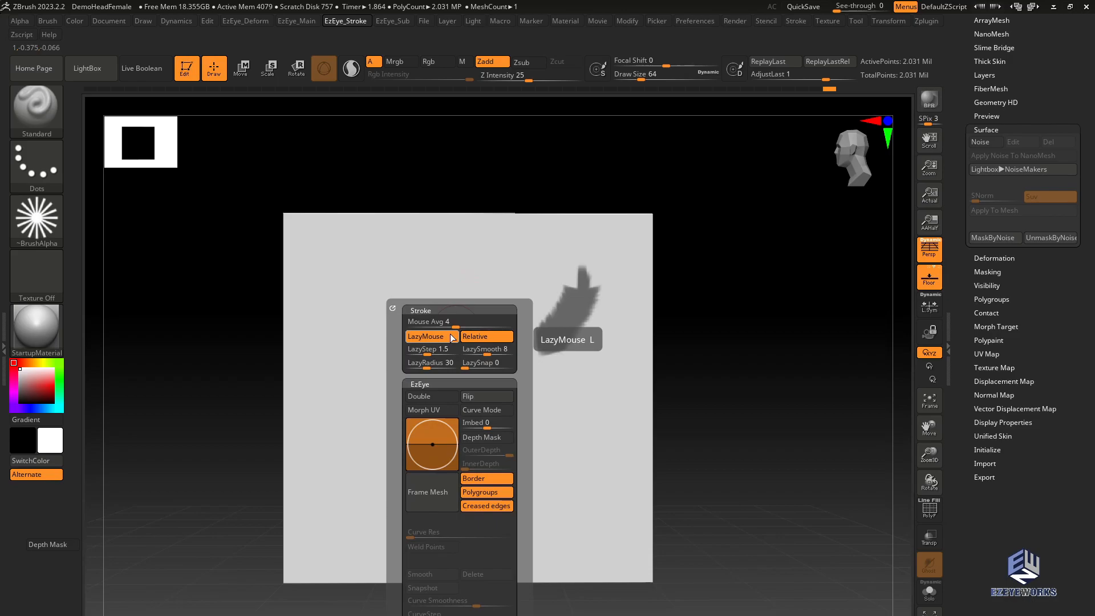
key("ctrl")
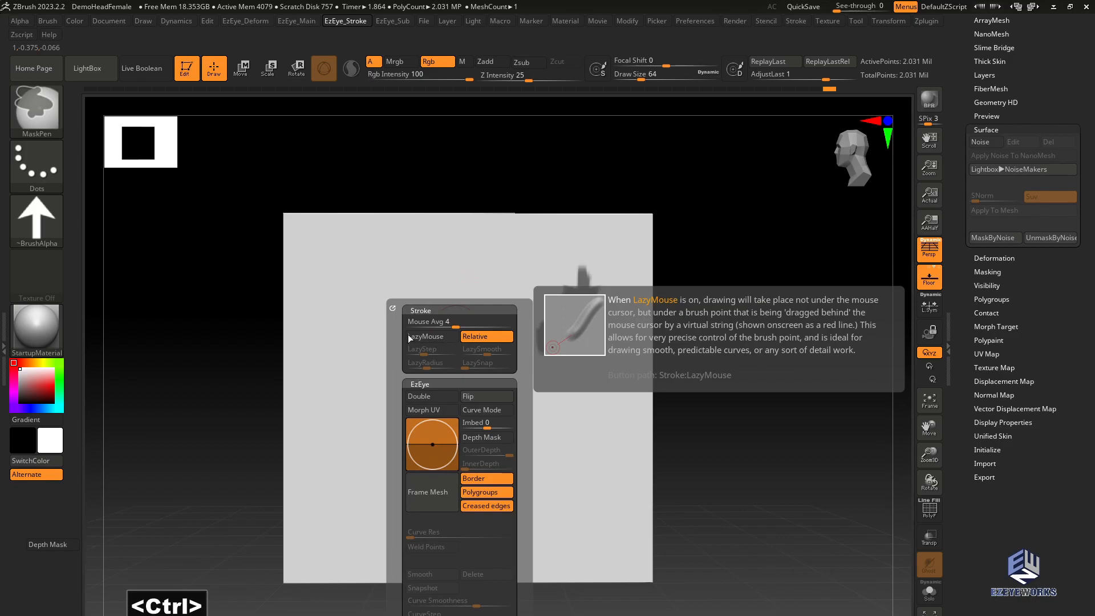
left_click(435, 337, "ctrl")
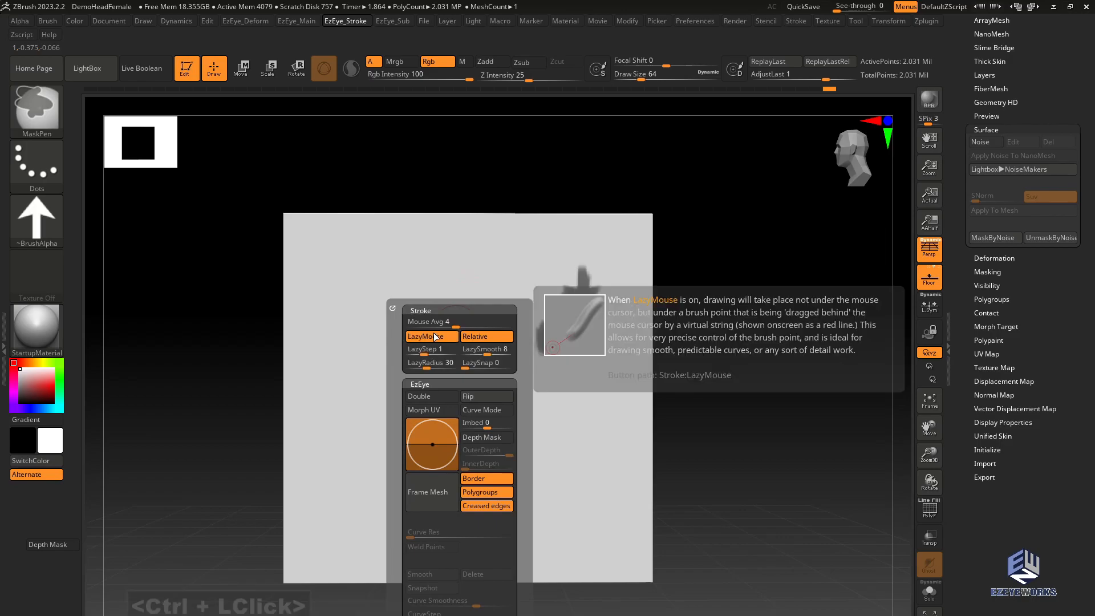
left_click(436, 347, "ctrl")
type("1.5")
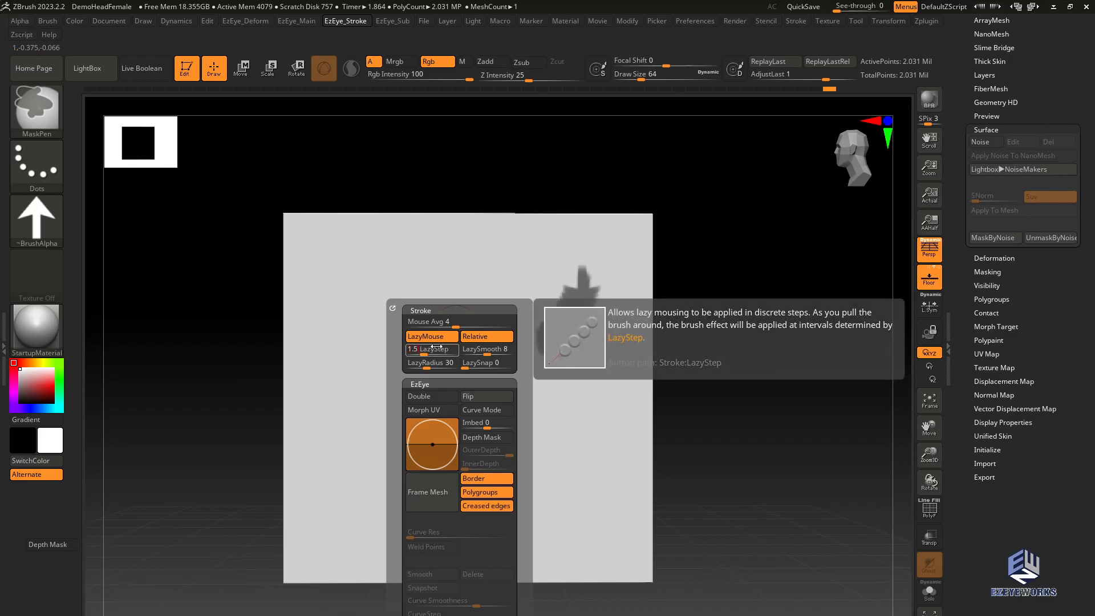
key("Return")
key("ctrl")
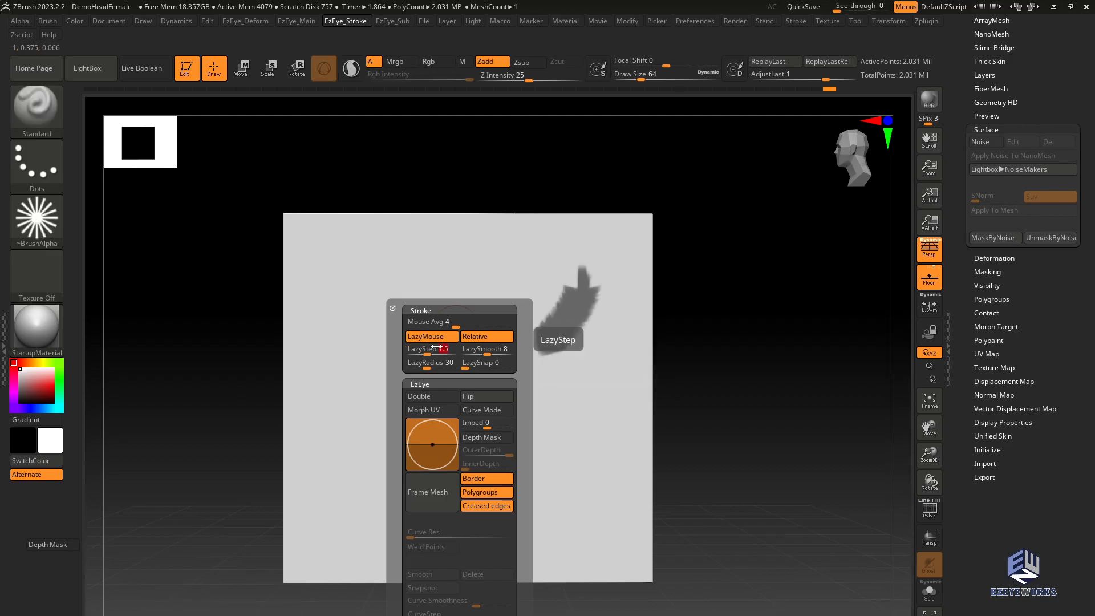
left_click(437, 348)
left_click(431, 337)
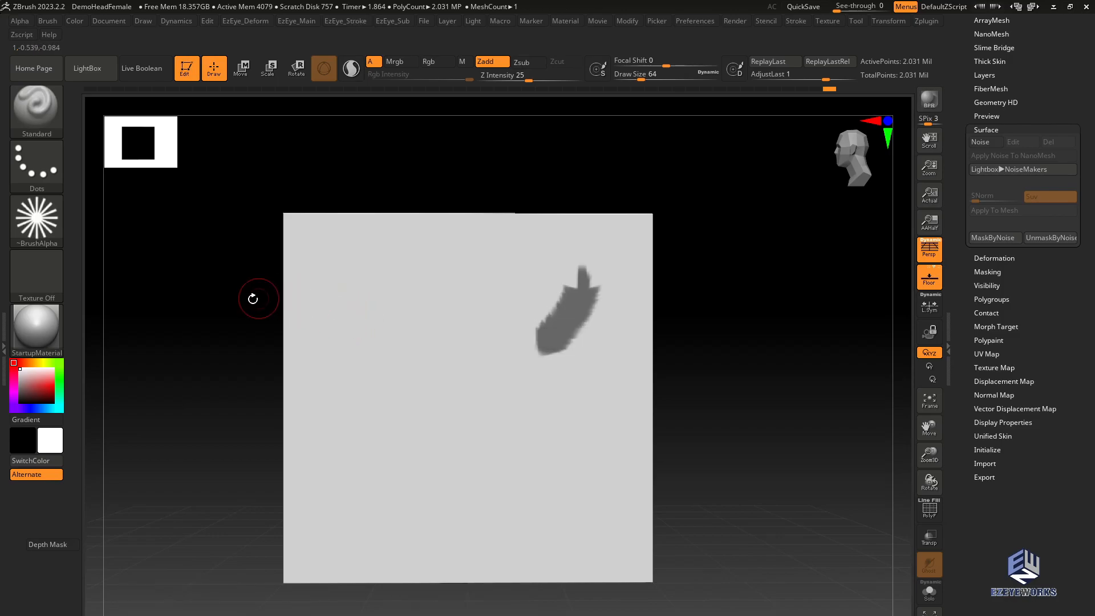
- Check the MaskPen's LazyMouse settings and mask a long spiral trail of spaced arrows around the cube's face
key("alt+4")
key("ctrl")
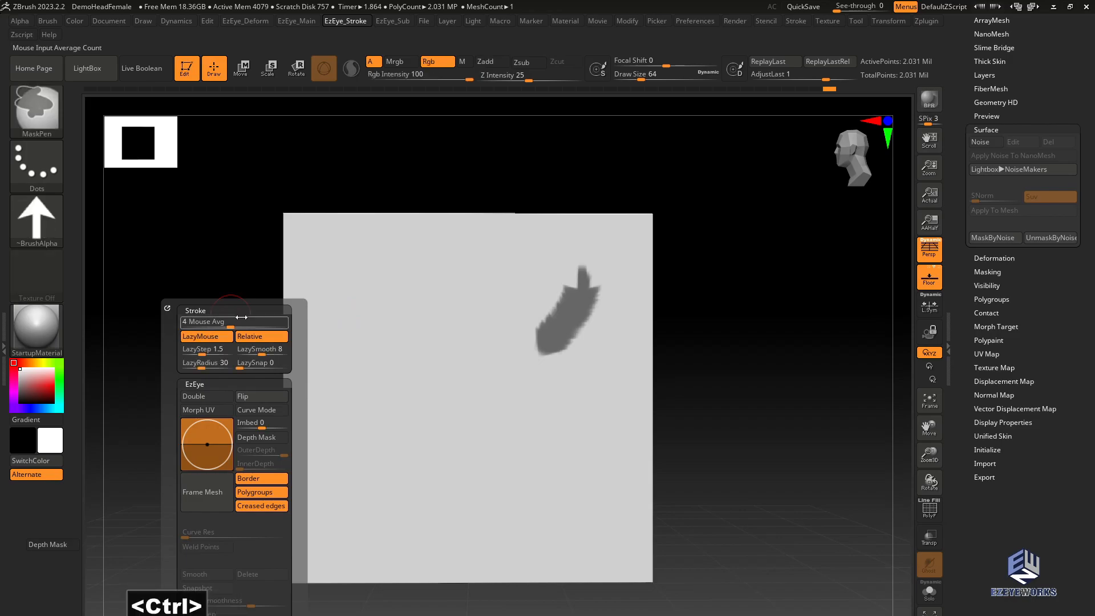
mouse_move(221, 340)
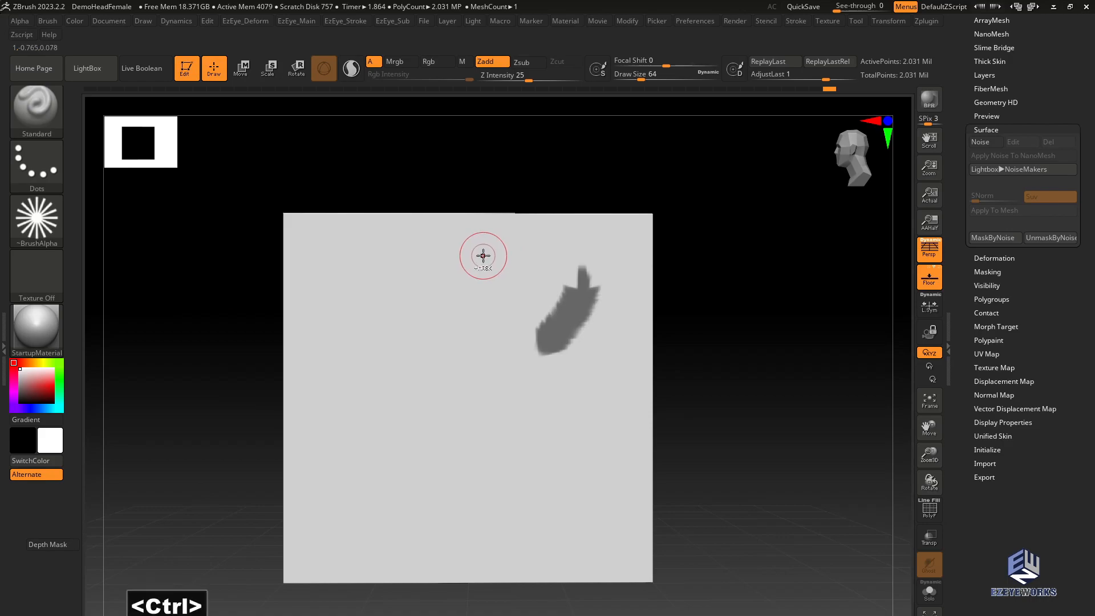
mouse_move(483, 256)
left_mouse_down("ctrl")
mouse_move(426, 367)
mouse_move(418, 415)
mouse_move(436, 471)
mouse_move(492, 504)
mouse_move(560, 519)
mouse_move(603, 505)
mouse_move(625, 461)
mouse_move(611, 367)
mouse_move(623, 280)
mouse_move(594, 242)
mouse_move(464, 245)
mouse_move(352, 291)
mouse_move(323, 438)
mouse_move(431, 542)
left_mouse_up("ctrl")
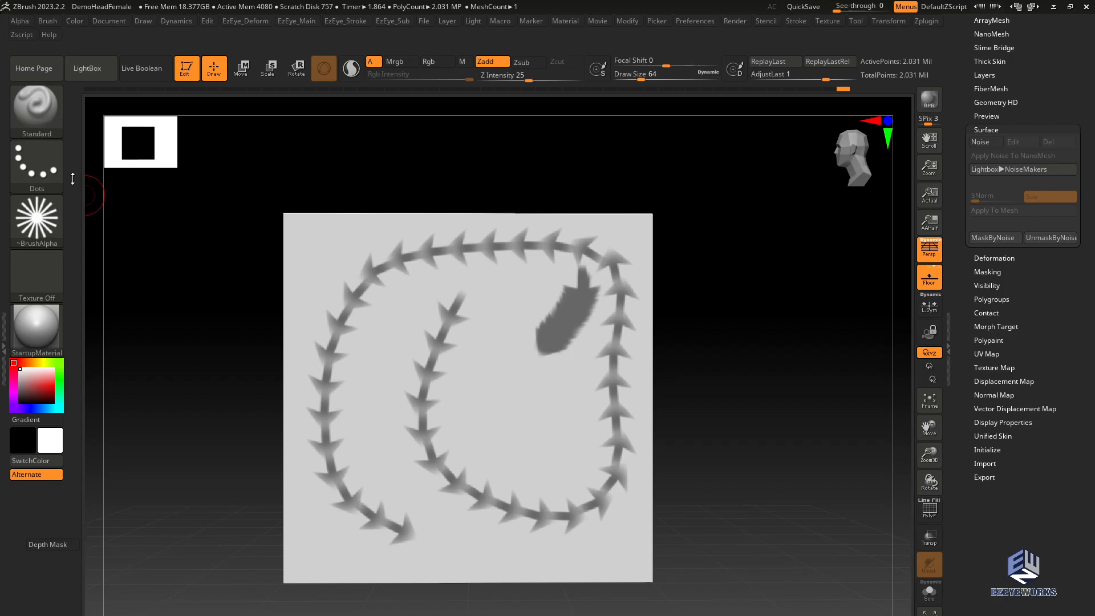
- Change the MaskPen's stroke type to DragRect and mask one large upright arrow inside the spiral of arrows
left_click(36, 168, "ctrl")
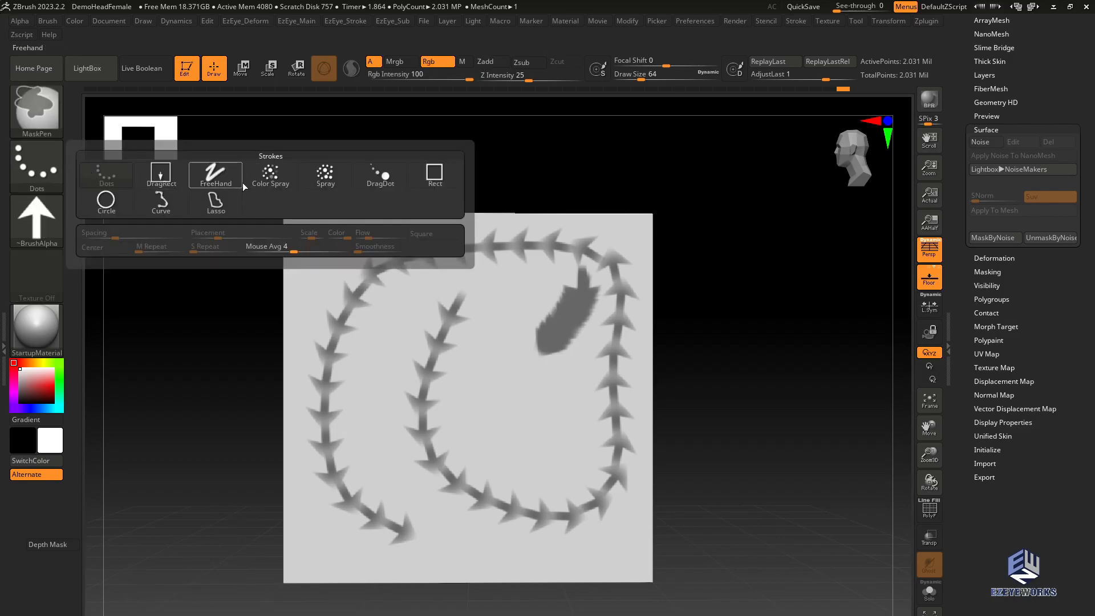
left_click(41, 168)
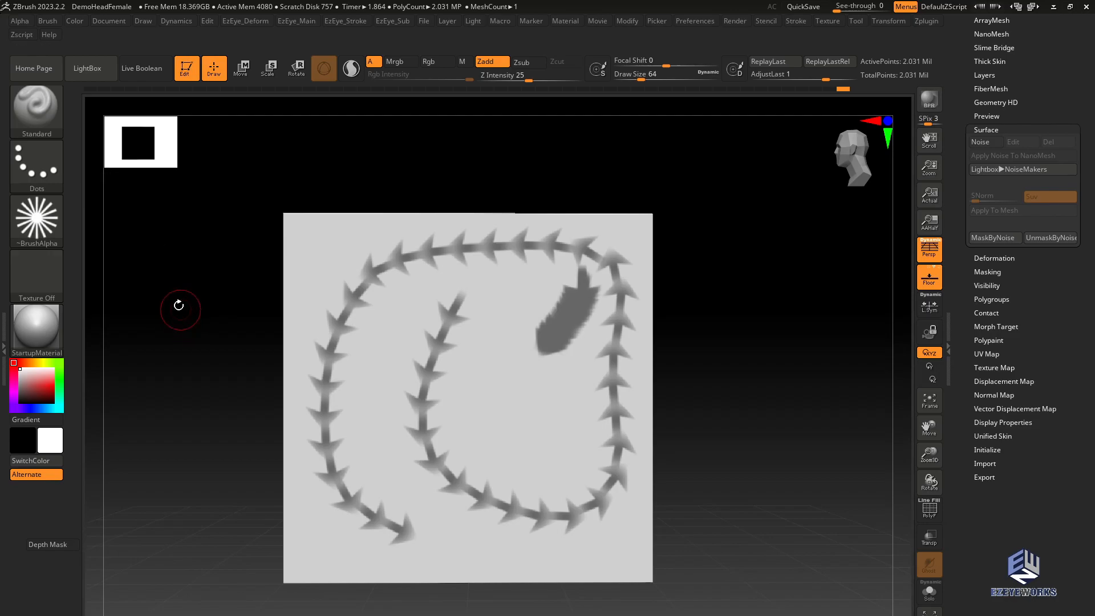
key("ctrl")
left_click(44, 159, "ctrl")
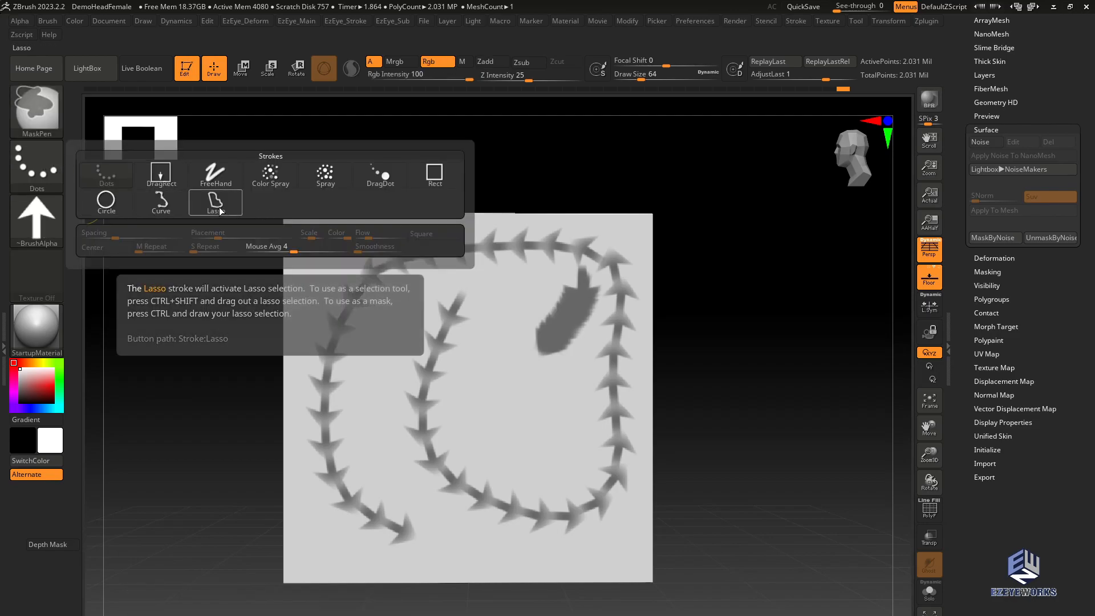
left_click(162, 181, "ctrl")
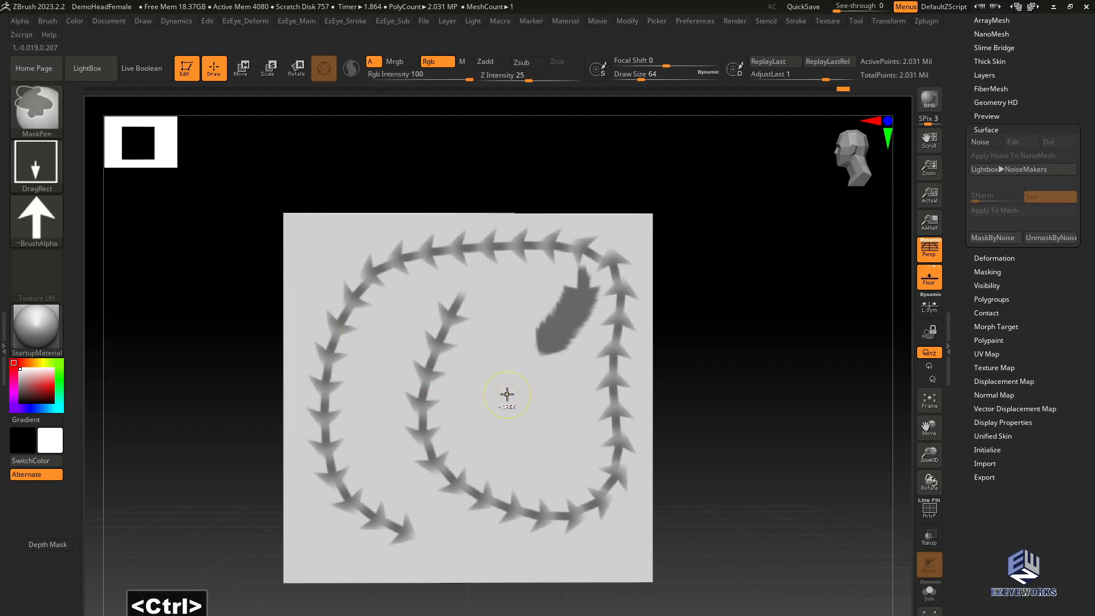
left_click_drag(520, 395, 506, 341, "ctrl")
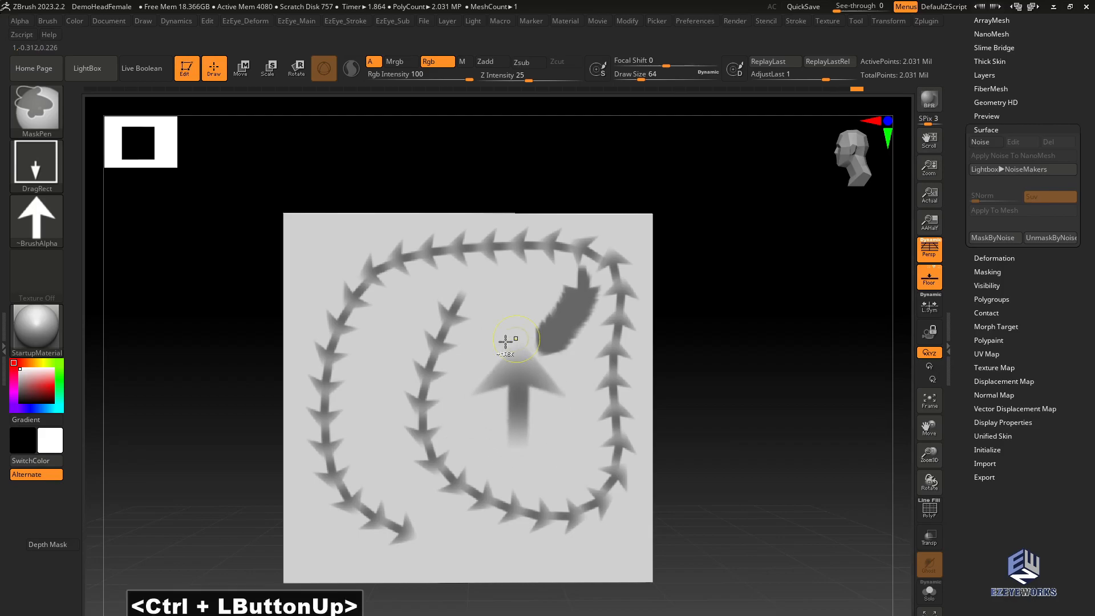
- Assign the soft round Alpha 01 to the Standard brush
left_click(37, 220)
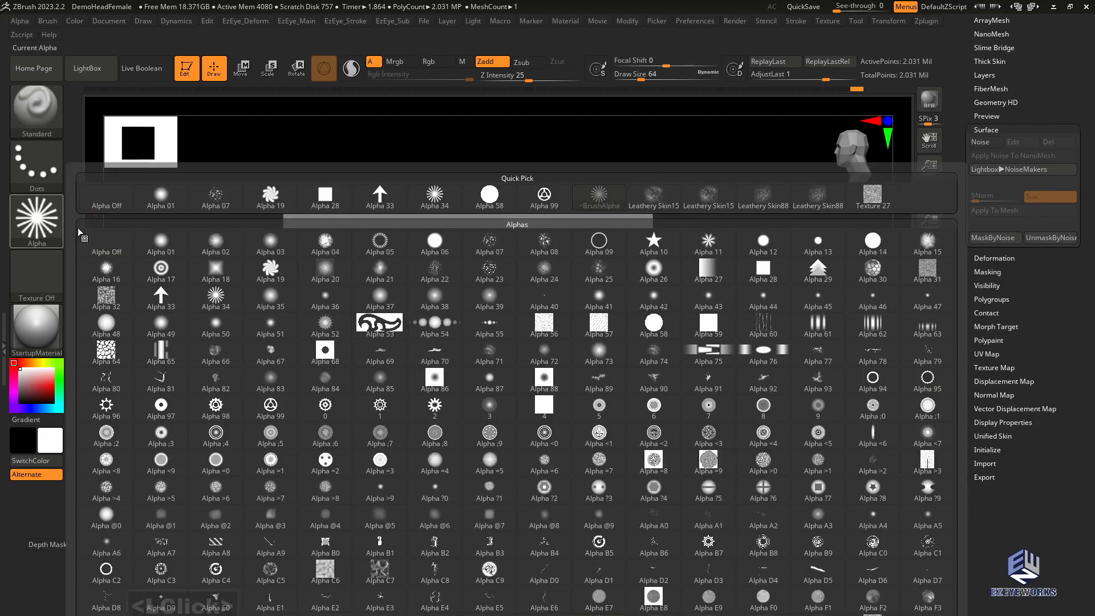
left_click(166, 240)
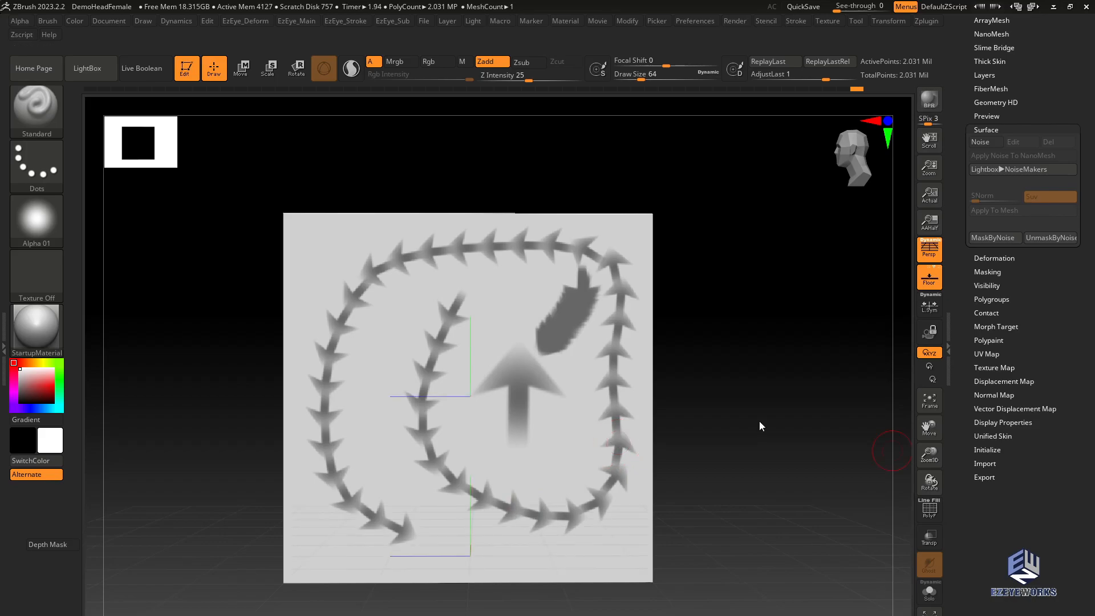
left_click(692, 372)
- Undo all the arrow mask strokes on the cube's face
key("ctrl+z")
key("ctrl+z")
key("ctrl+z")
key("ctrl+z")
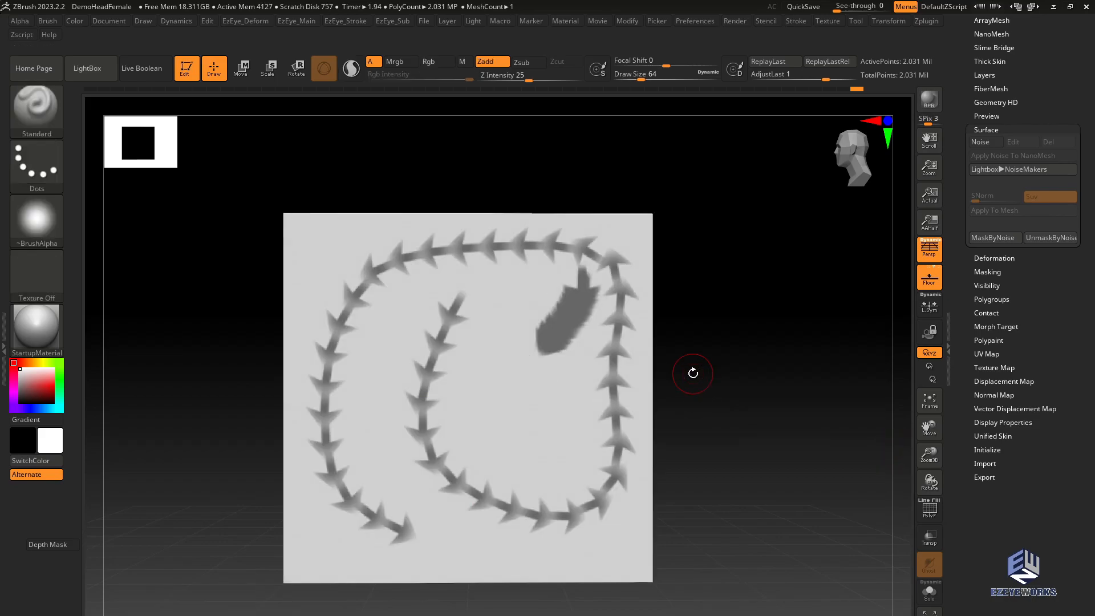
- Load the wood-chip Texture 27 as the current texture
left_click(45, 276)
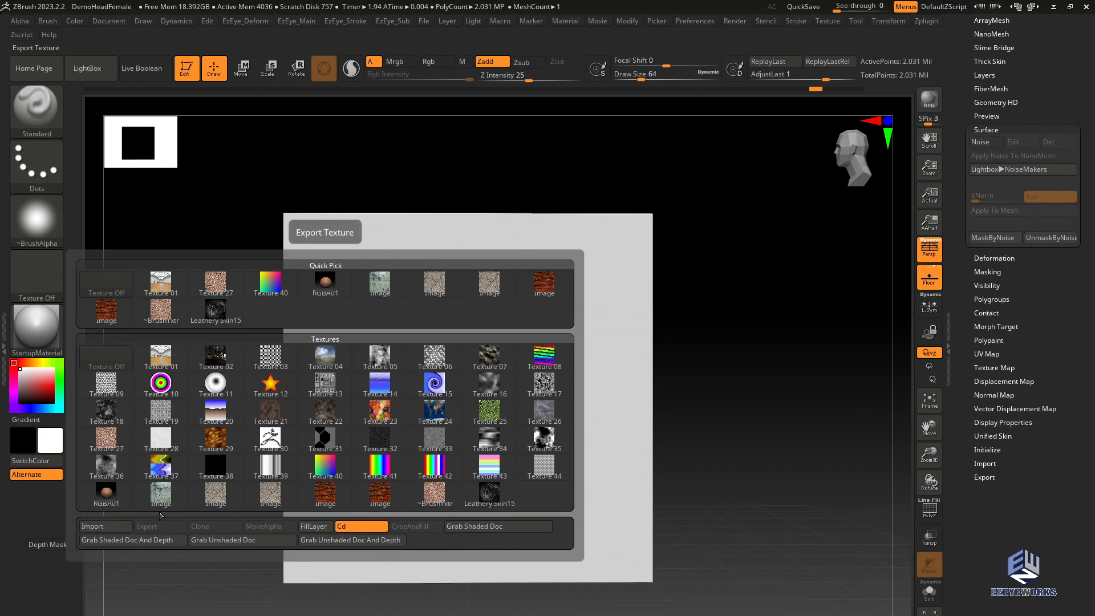
mouse_move(157, 448)
mouse_move(171, 317)
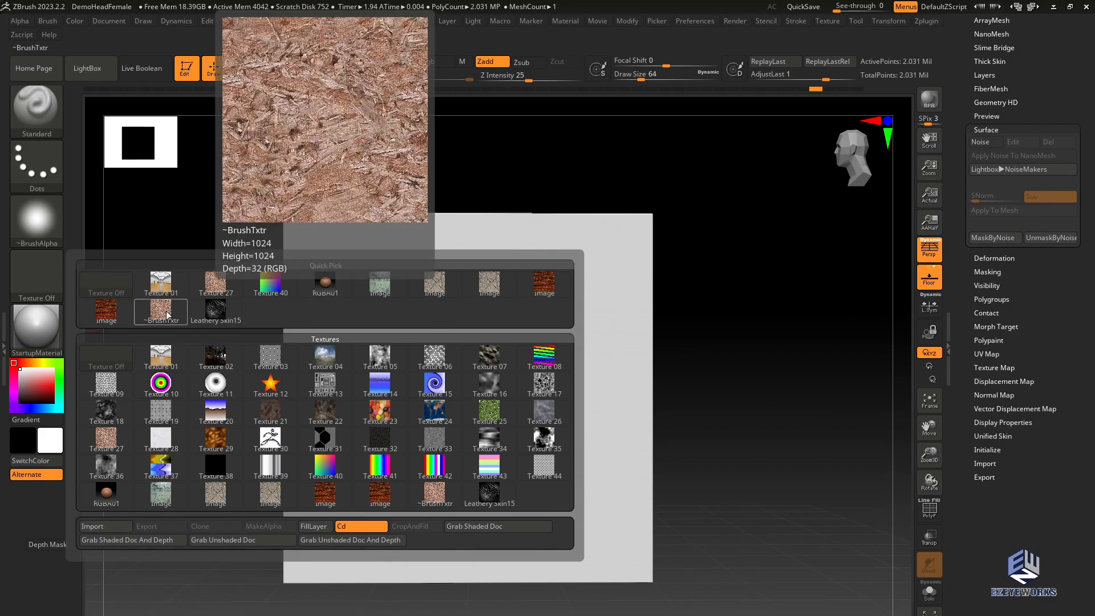
left_click(215, 283)
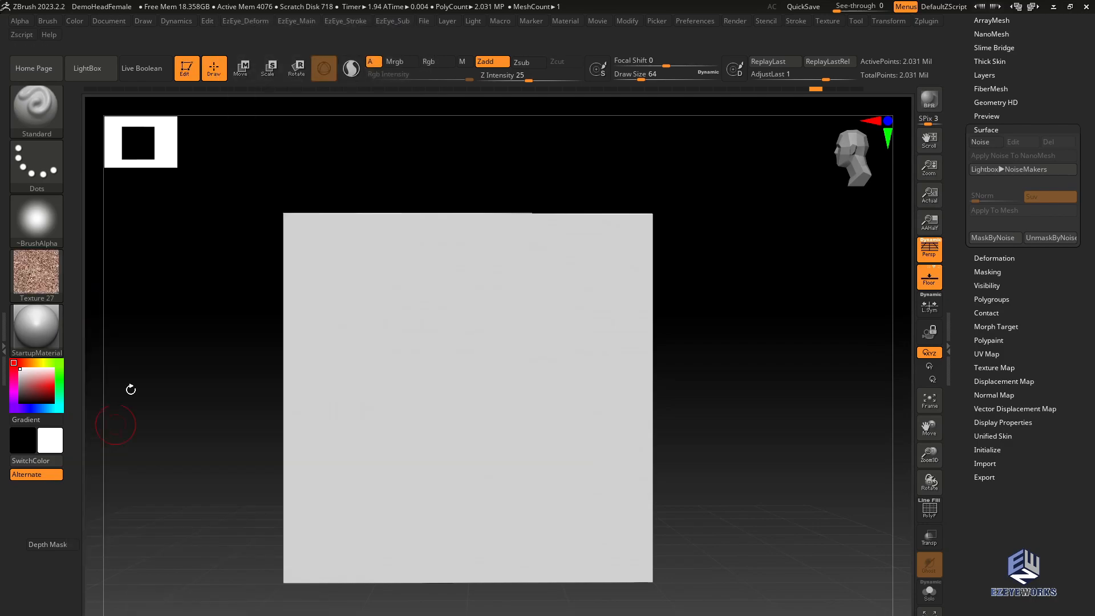
left_click_drag(146, 300, 141, 300)
- Make a grayscale alpha from Texture 27 and compare the previews of the texture and the alpha
left_click(35, 276)
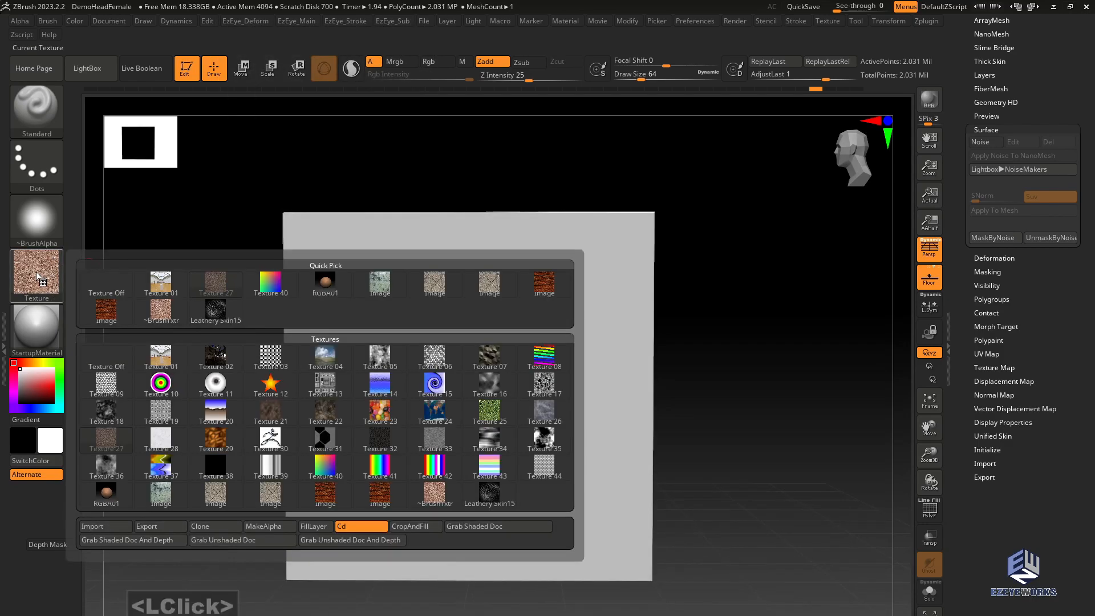
left_click(264, 528)
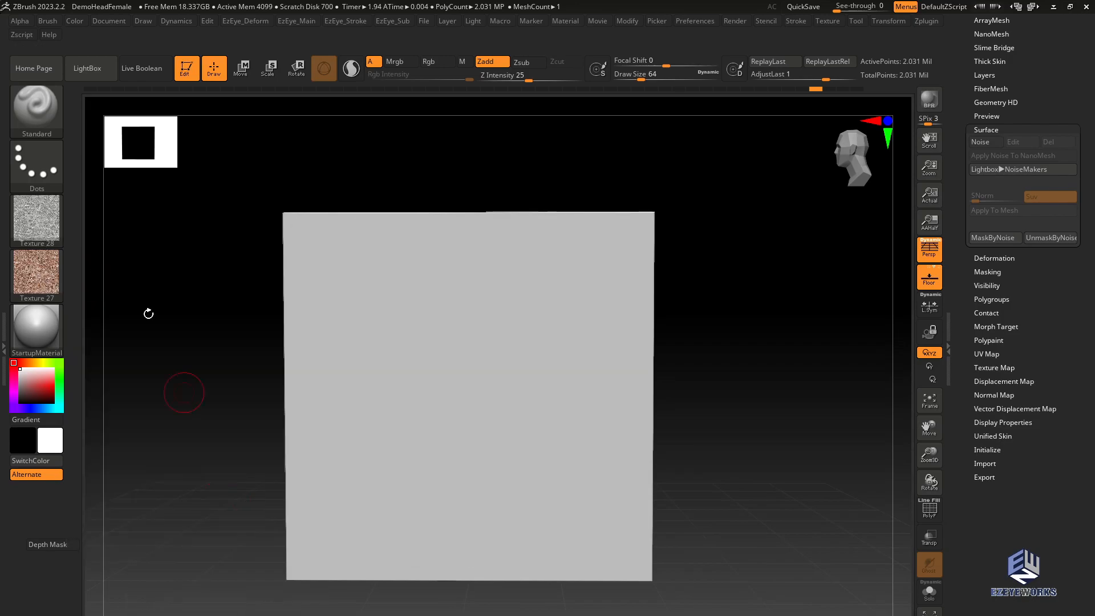
mouse_move(40, 265)
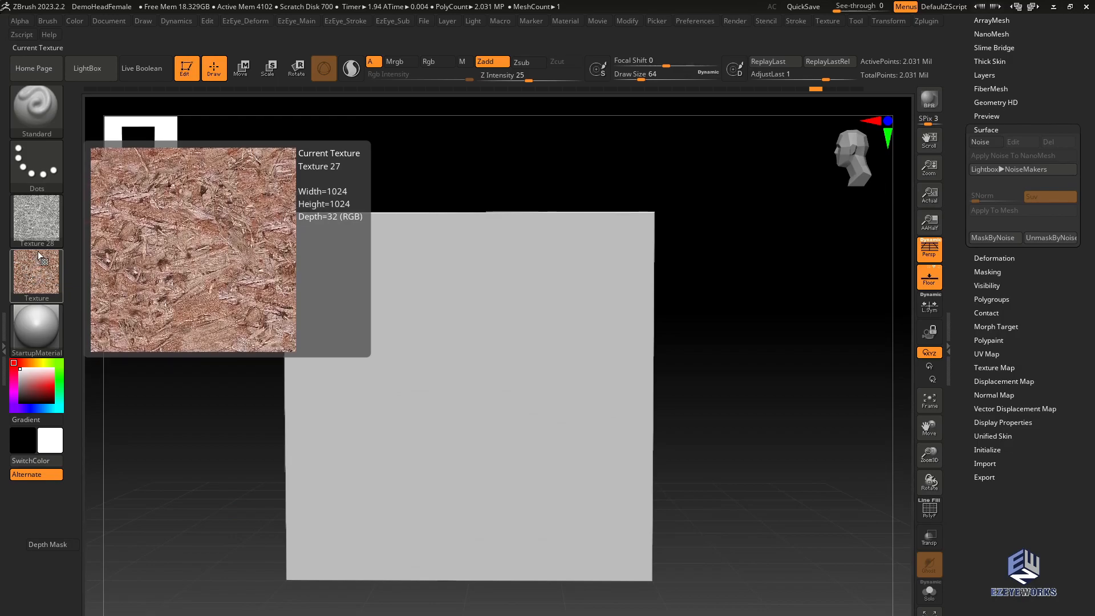
mouse_move(36, 206)
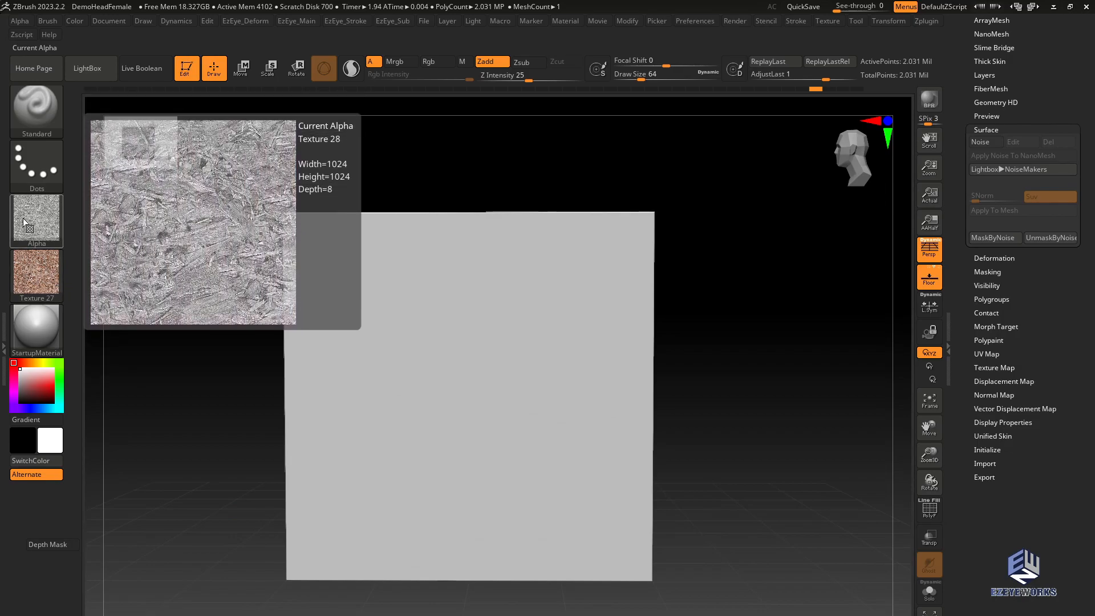
- Square the view onto the cube's face, collapse the Surface settings and open the Masking settings
left_click(189, 286, "shift")
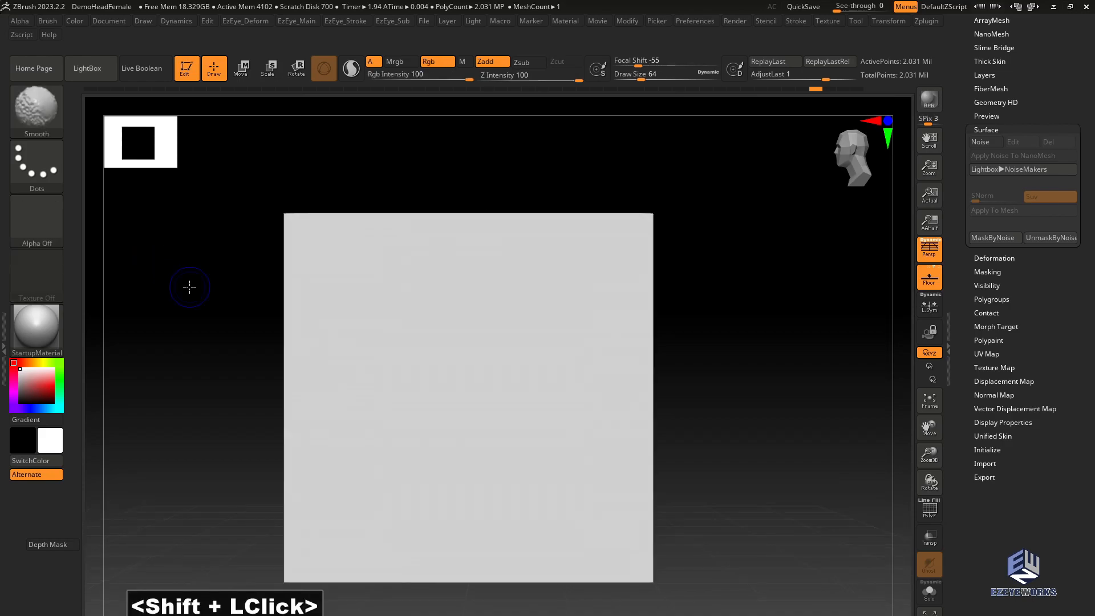
double_click(125, 255, "alt")
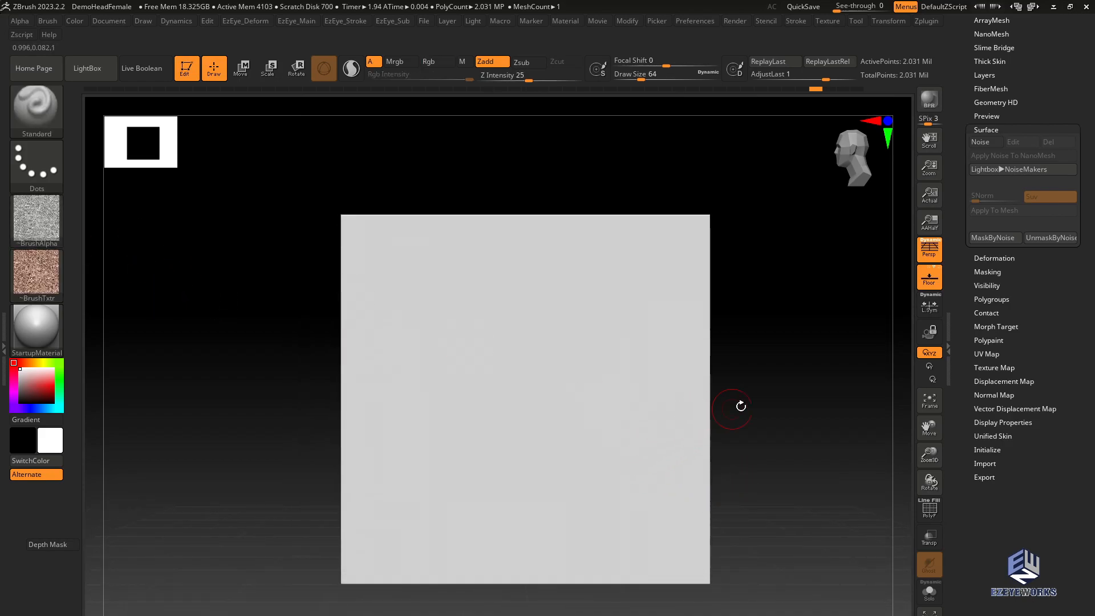
left_click_drag(1018, 121, 1019, 155)
left_click(1019, 164)
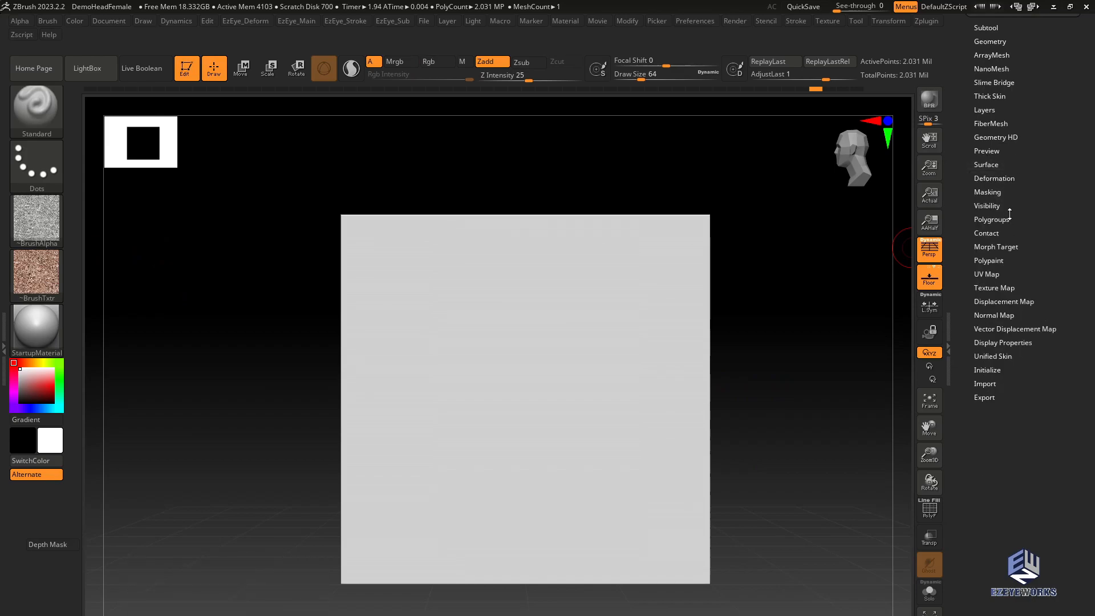
left_click(985, 193)
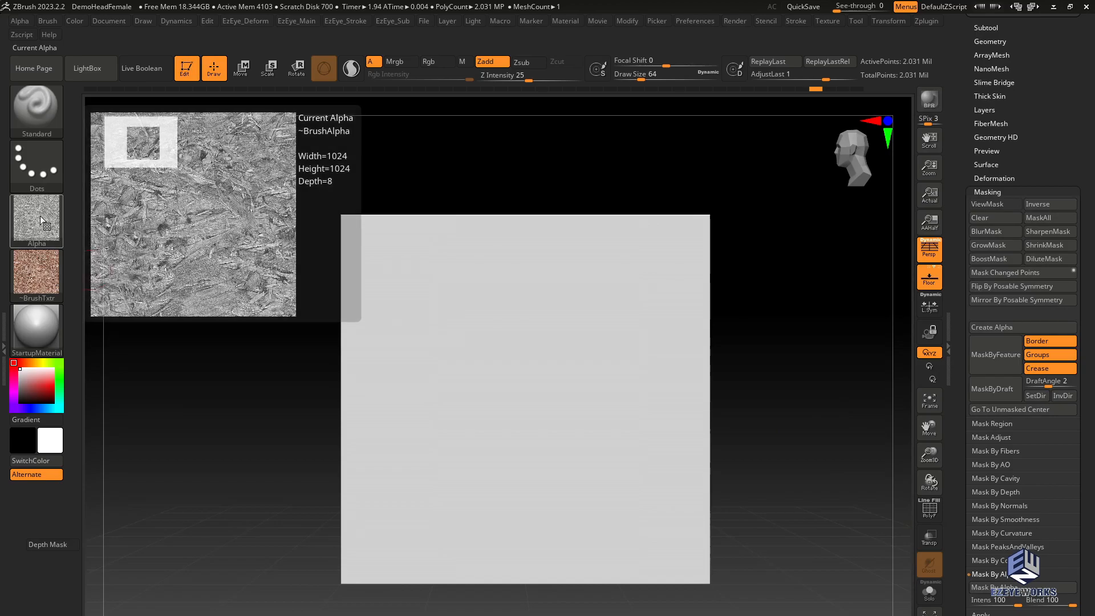
- Mask the whole cube with the wood-chip alpha using Mask By Alpha and check the mask on several faces
left_click(984, 577)
left_click_drag(799, 501, 773, 402, "alt")
left_click(775, 392, "shift")
double_click(746, 390, "alt")
left_click_drag(745, 394, 775, 392, "alt")
left_click_drag(772, 272, 789, 308)
left_click(577, 408, "alt")
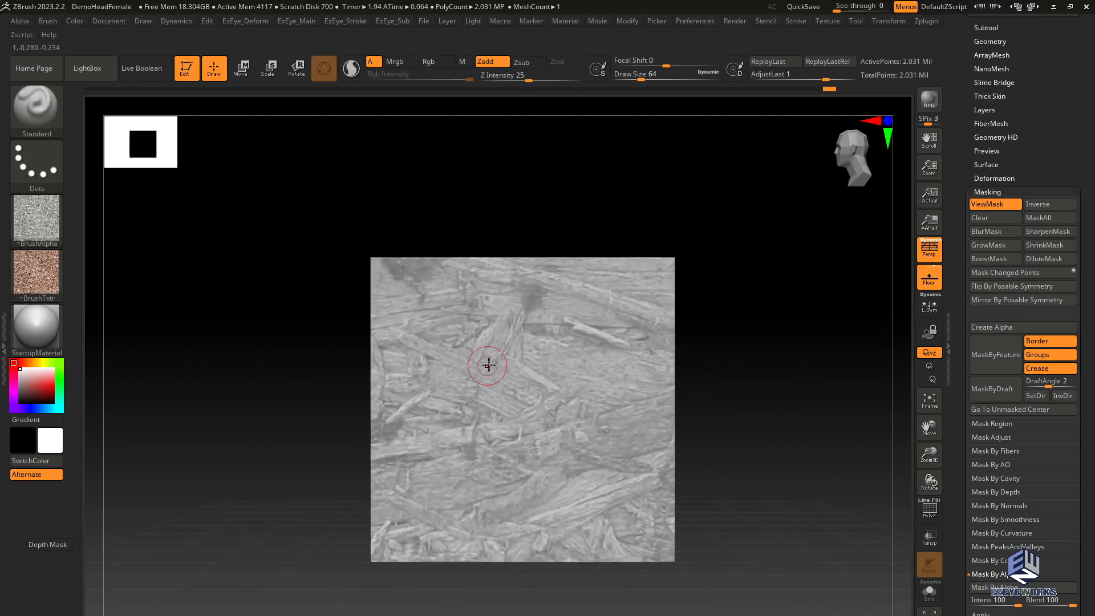
left_click_drag(293, 421, 355, 392)
left_click_drag(705, 249, 697, 263)
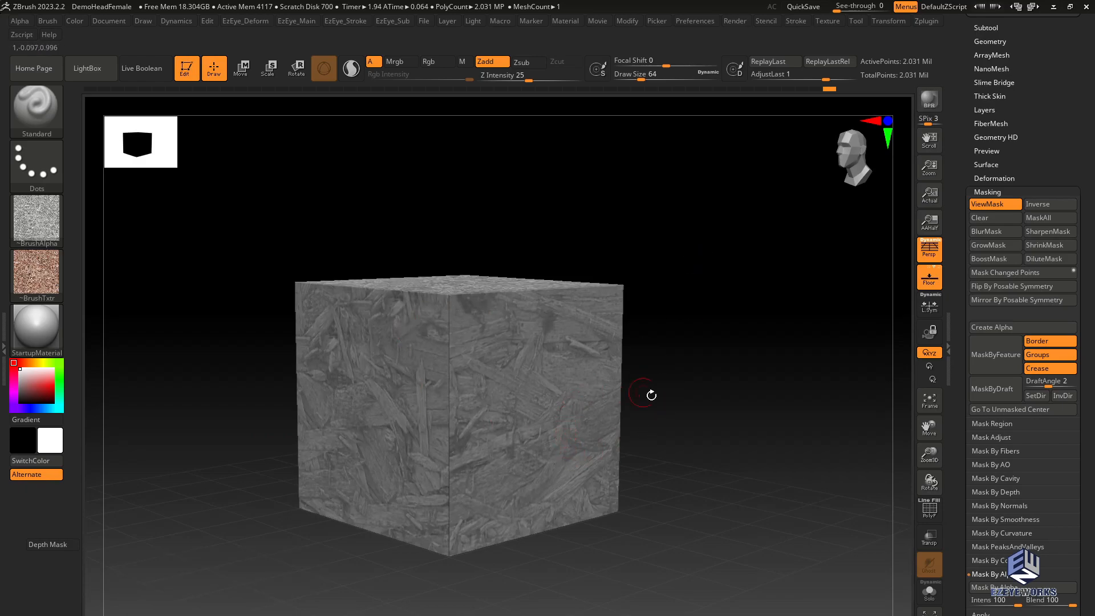
left_click(758, 335)
key("alt")
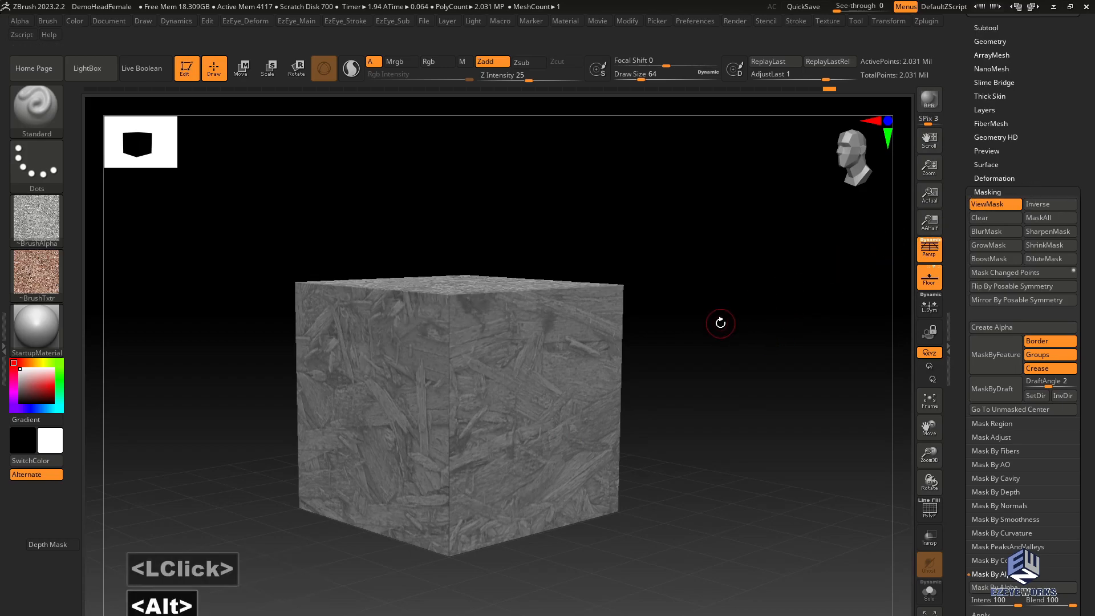
key("alt+3")
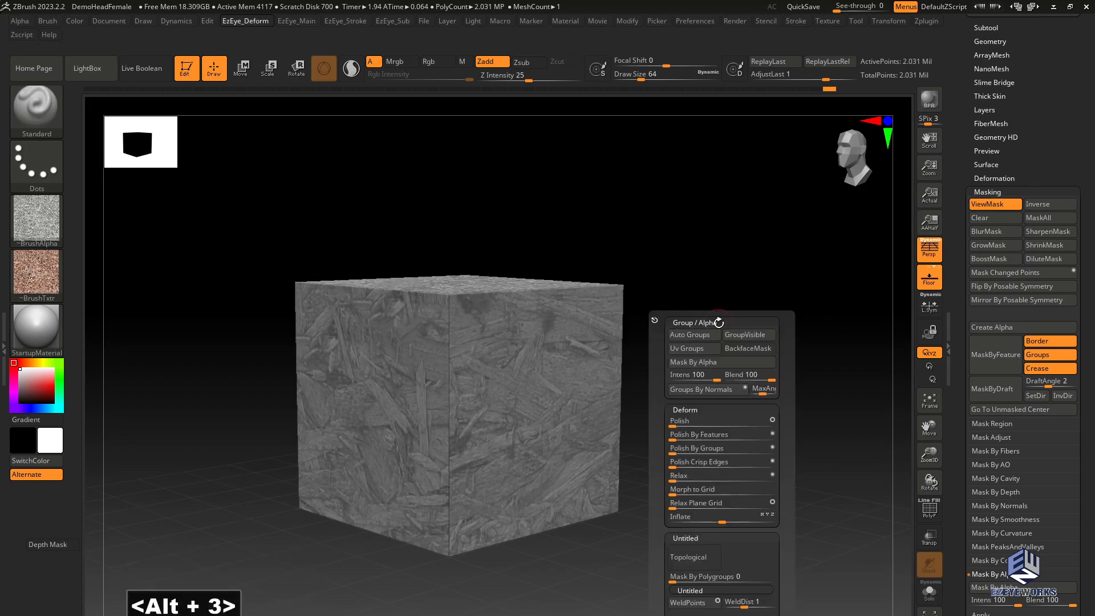
left_click(723, 522)
left_click_drag(729, 522, 714, 532)
left_click(767, 416, "ctrl")
- Create a new sculpt layer on the cube and inflate the surface slightly through the wood-chip mask
left_click(991, 110)
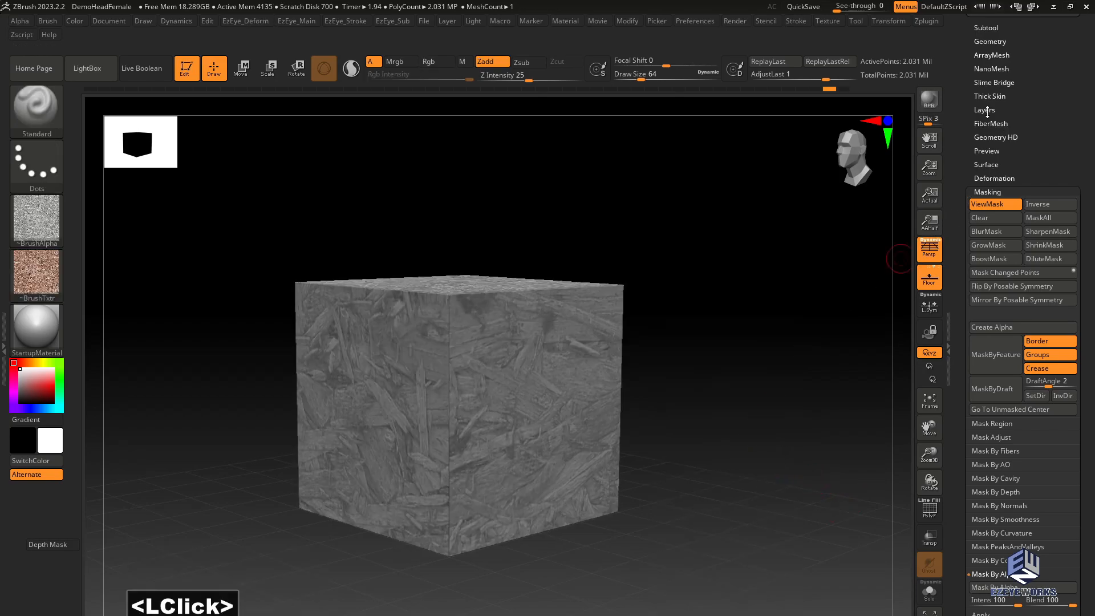
left_click(982, 273)
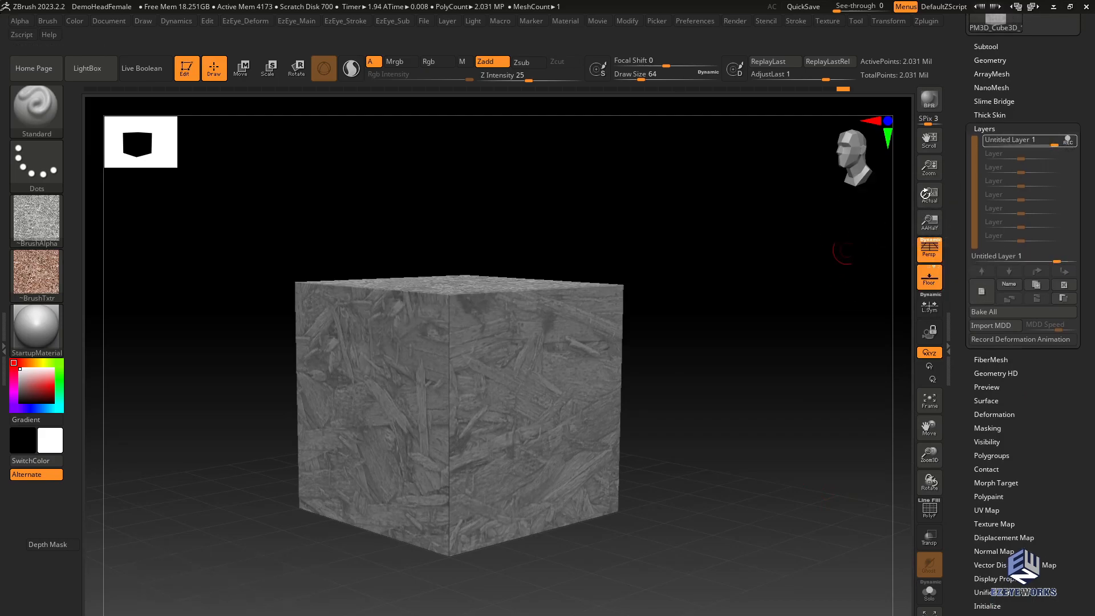
mouse_move(708, 344)
left_mouse_down("alt")
mouse_move(682, 331)
mouse_move(631, 379)
mouse_move(727, 347)
mouse_move(734, 362)
mouse_move(743, 357)
mouse_move(719, 359)
left_mouse_up("alt")
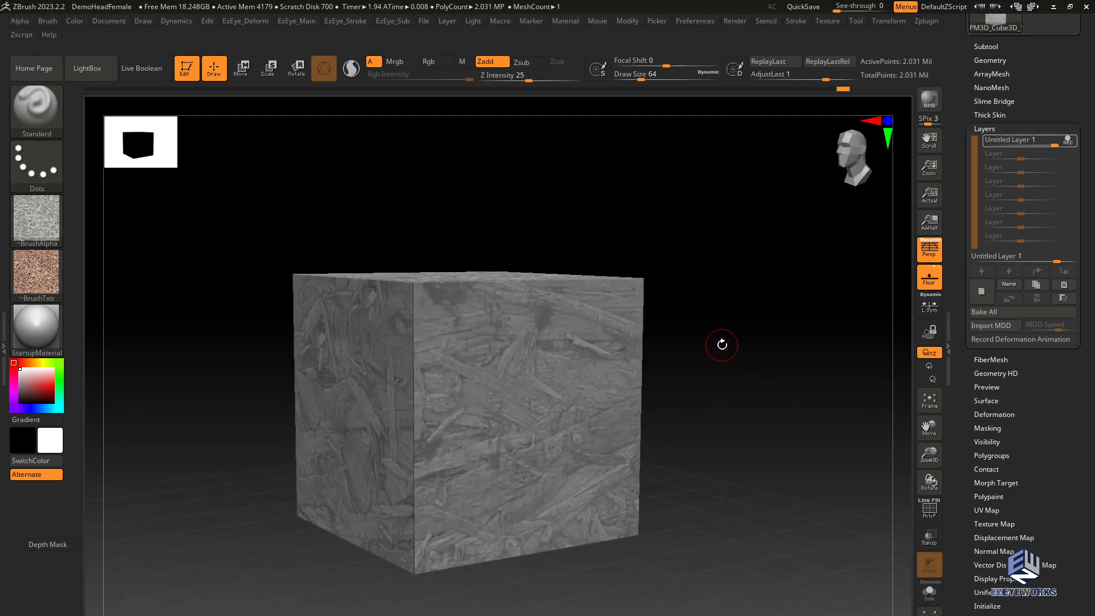
key("alt+w")
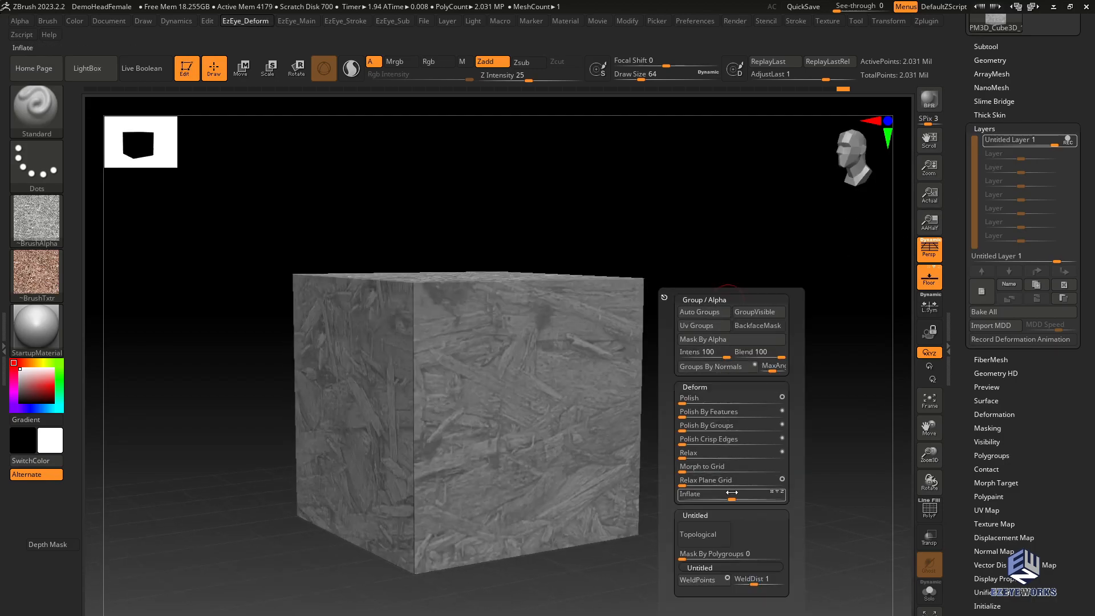
left_click_drag(732, 493, 742, 494)
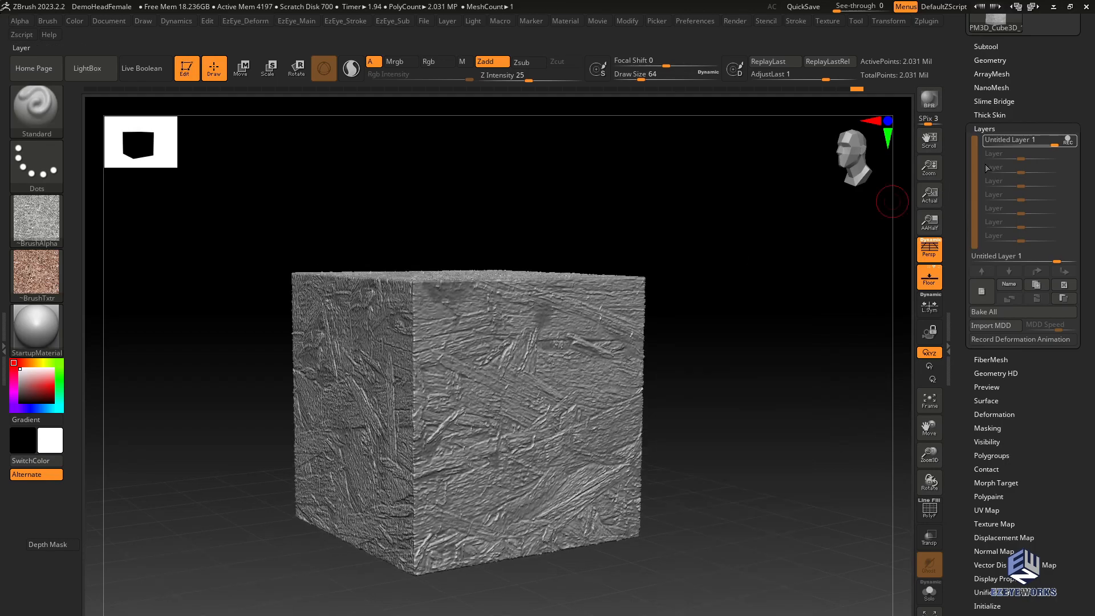
- Stop recording on the sculpt layer and try out its visibility and intensity controls
left_click(1068, 140)
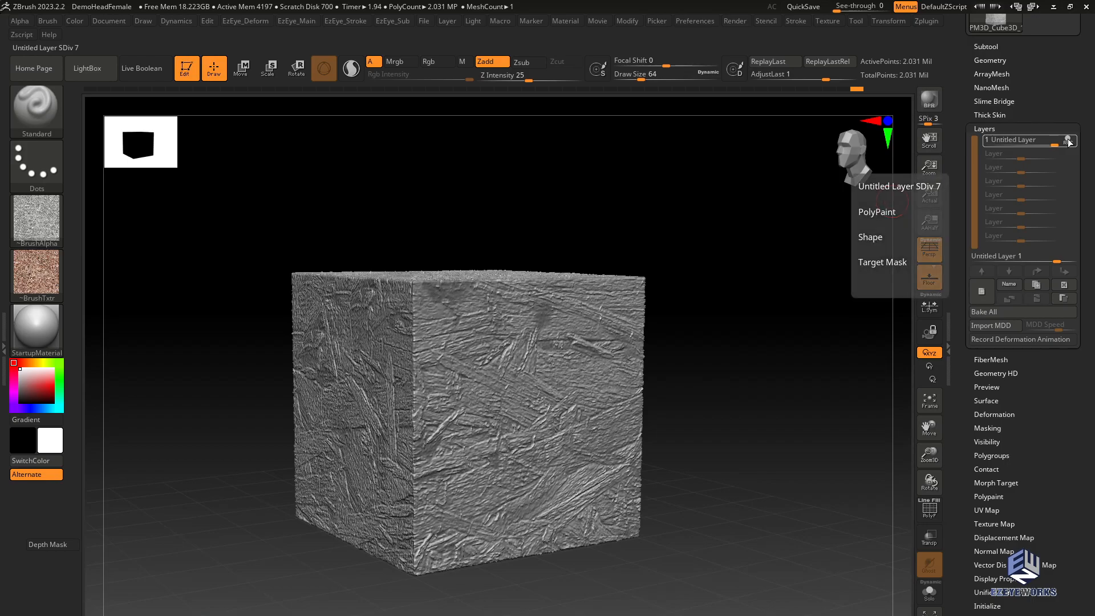
left_click(1069, 141)
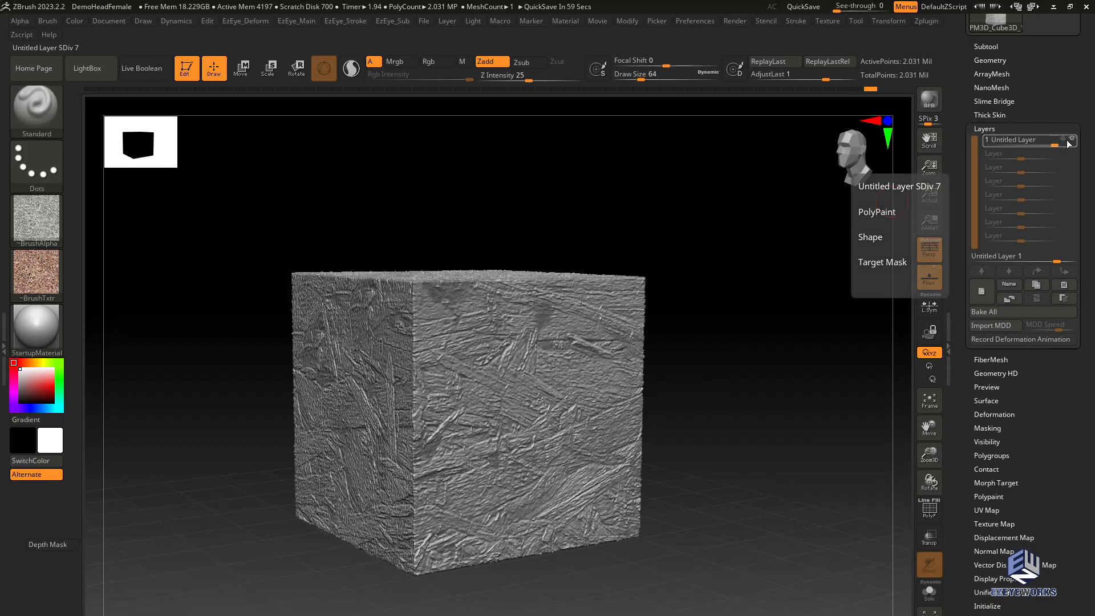
left_click(1071, 139)
left_click(1067, 143)
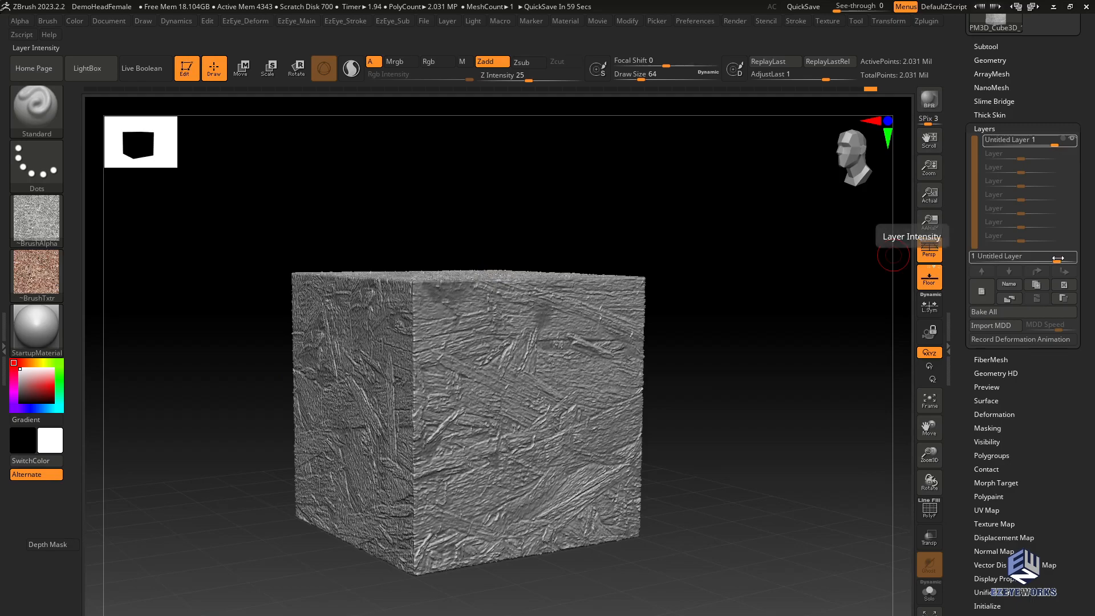
left_click_drag(1059, 258, 1062, 292)
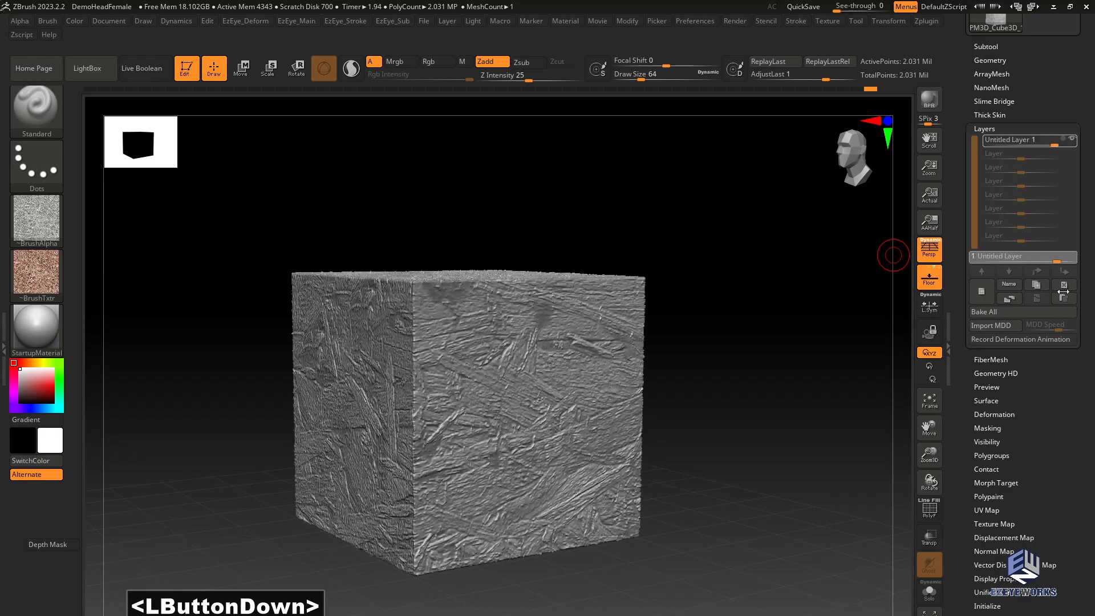
- Examine the wood-chip relief on the cube's other sides and compare the cube with the layer hidden and shown
mouse_move(800, 406)
left_mouse_down("alt")
mouse_move(748, 392)
mouse_move(678, 416)
mouse_move(699, 447)
mouse_move(308, 439)
mouse_move(364, 381)
left_mouse_up("alt")
left_click(726, 406, "shift")
mouse_move(403, 413)
left_mouse_down("alt")
mouse_move(335, 416)
mouse_move(362, 424)
left_mouse_up("alt")
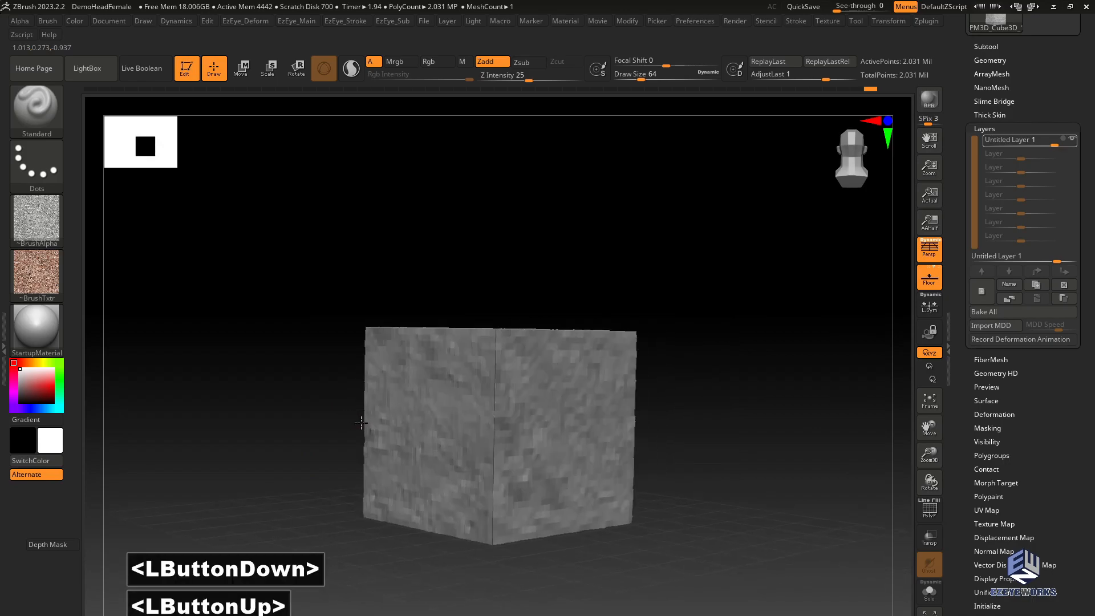
left_click_drag(420, 223, 406, 255)
left_click_drag(468, 227, 552, 247, "alt")
left_click_drag(771, 215, 761, 196, "shift")
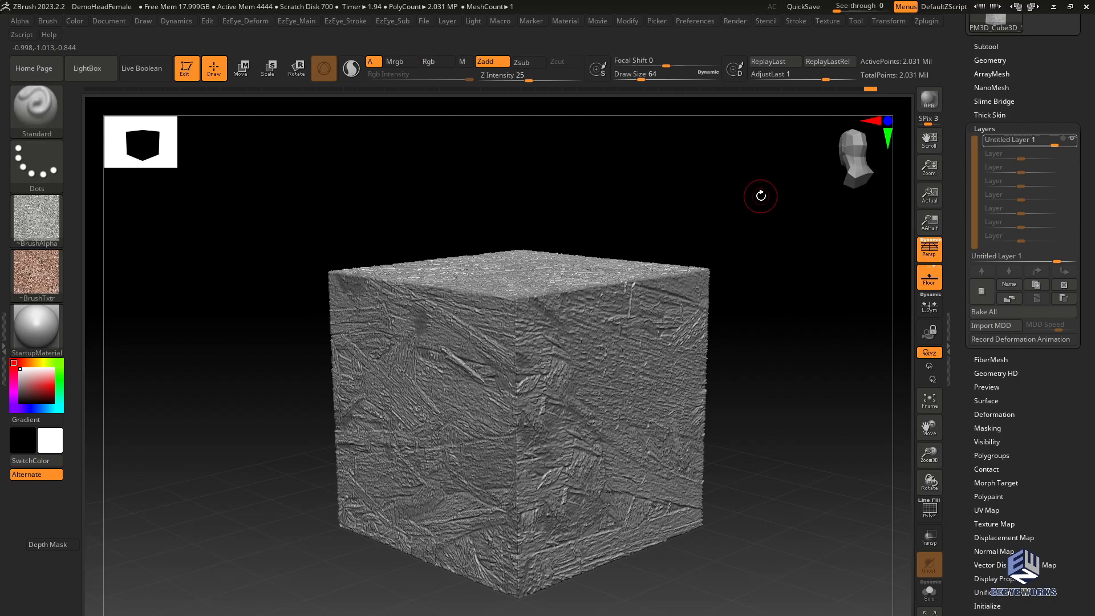
left_click(987, 401)
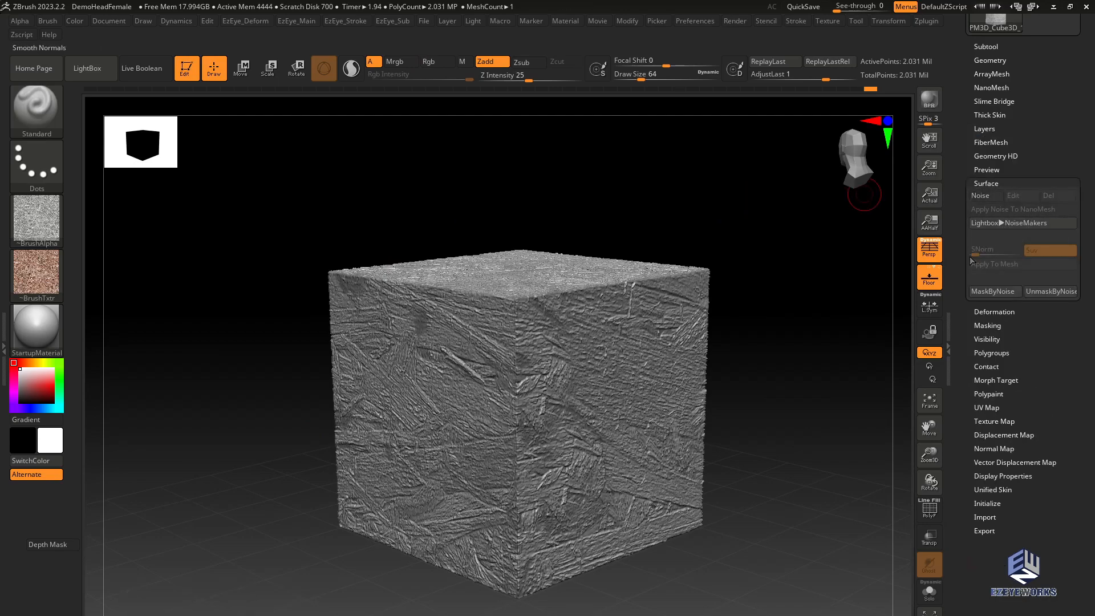
left_click(985, 129)
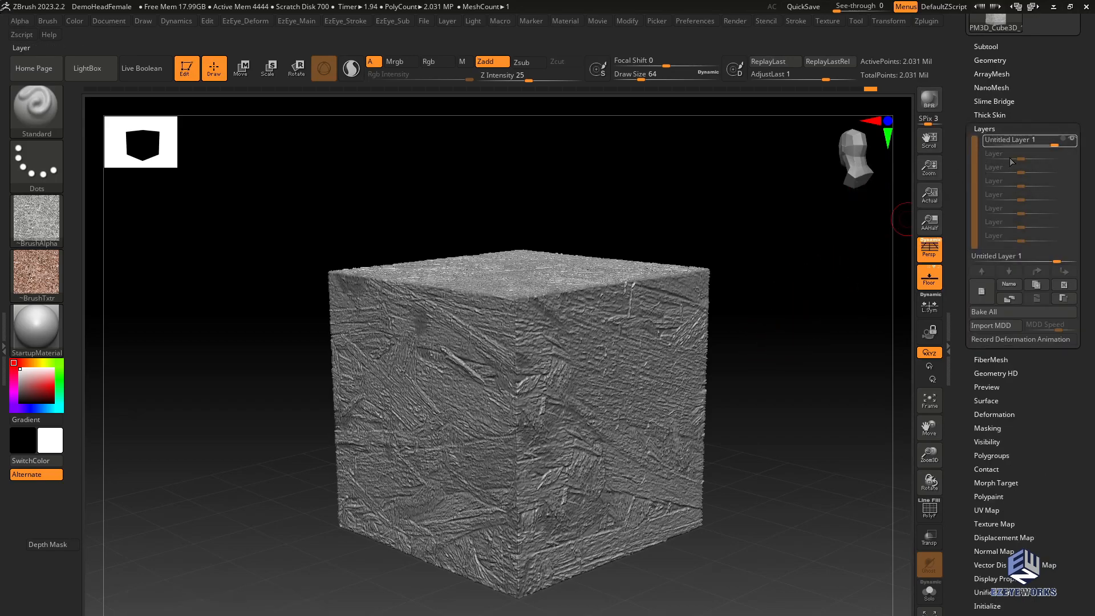
left_click(1074, 139)
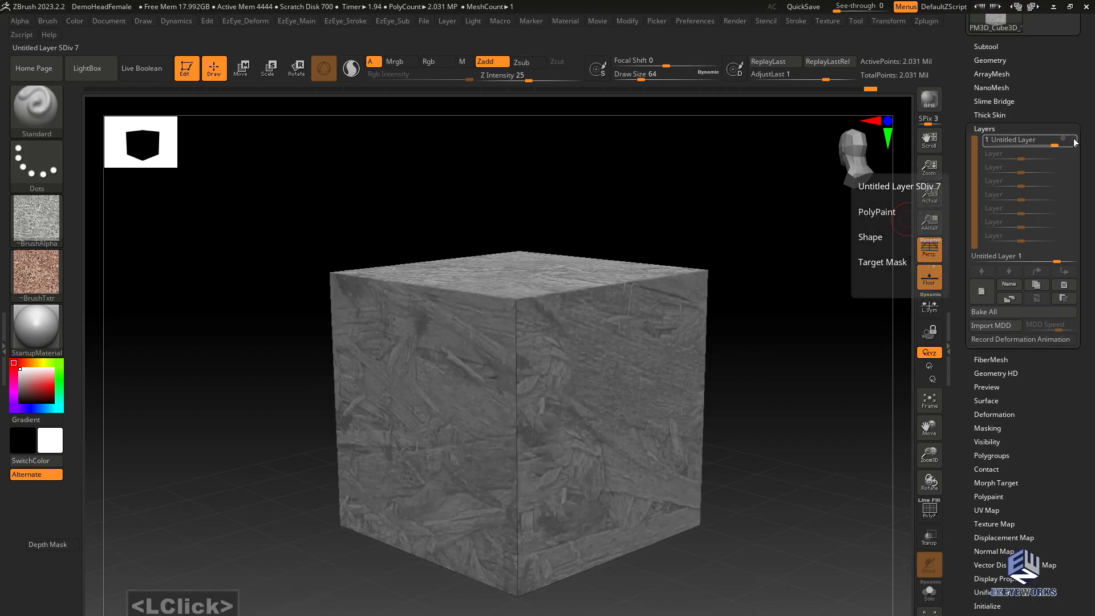
left_click(1073, 139)
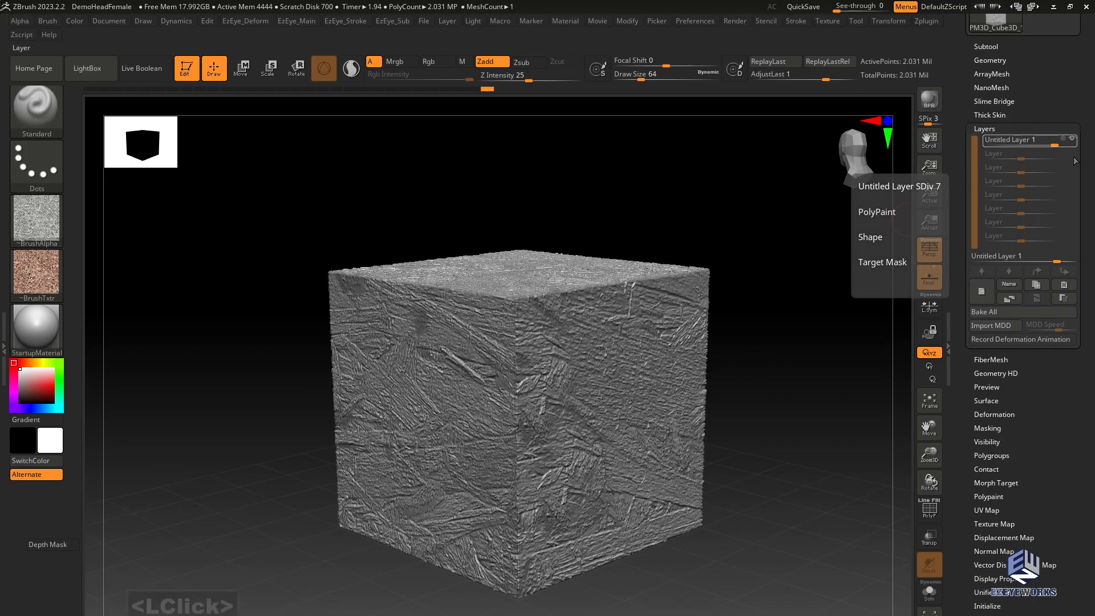
- Delete the sculpt layer and clear the wood-chip mask from the cube, squaring the view onto one face
left_click(1064, 285)
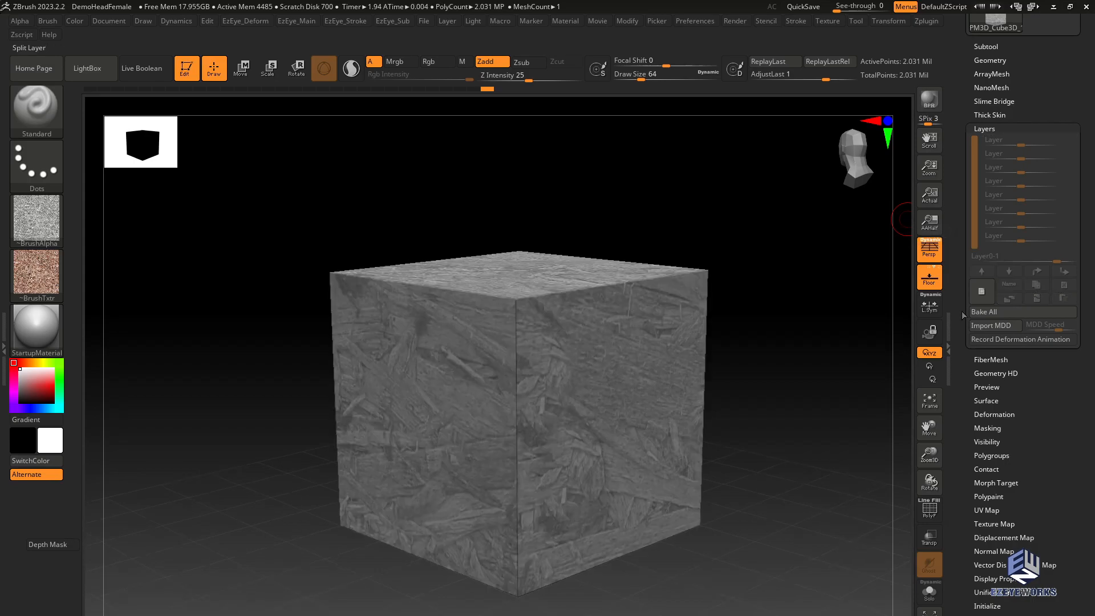
left_click(771, 381)
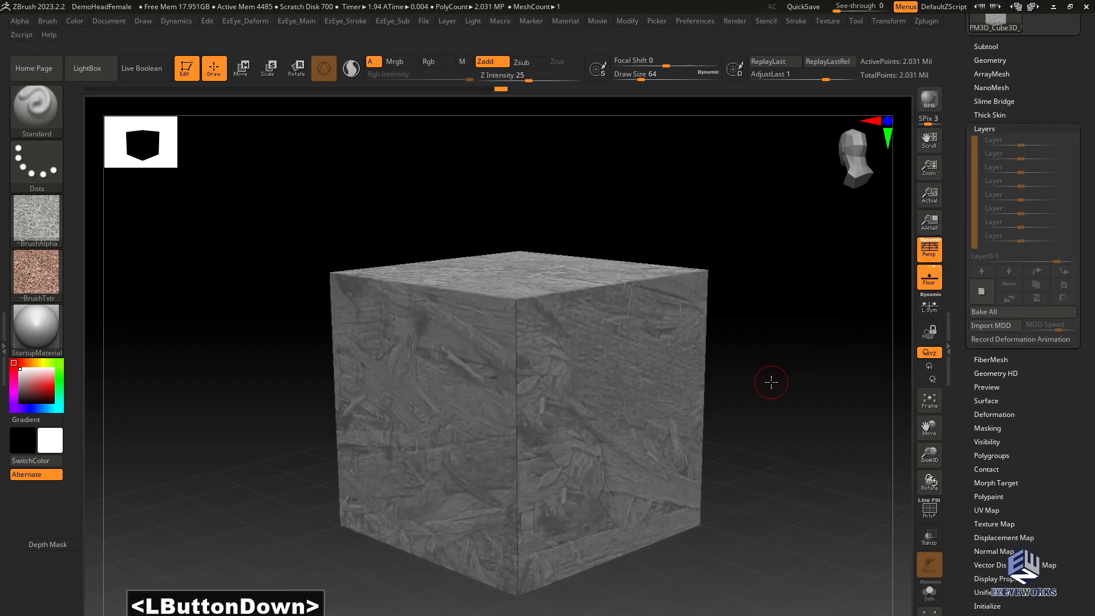
left_click_drag(761, 349, 655, 379)
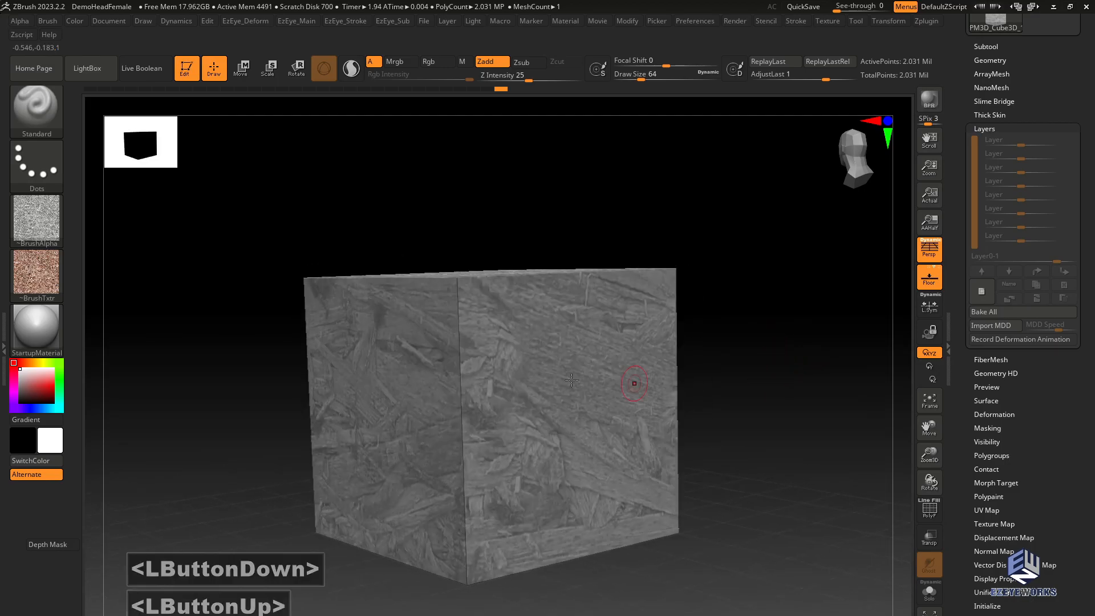
mouse_move(252, 310)
left_mouse_down("shift")
mouse_move(257, 318)
mouse_move(234, 318)
mouse_move(269, 435)
mouse_move(283, 425)
left_mouse_up("shift")
key("ctrl")
left_click_drag(816, 398, 771, 390, "alt")
- Add a surface noise to the cube, opening NoiseMaker from the Surface settings
left_click(1002, 128)
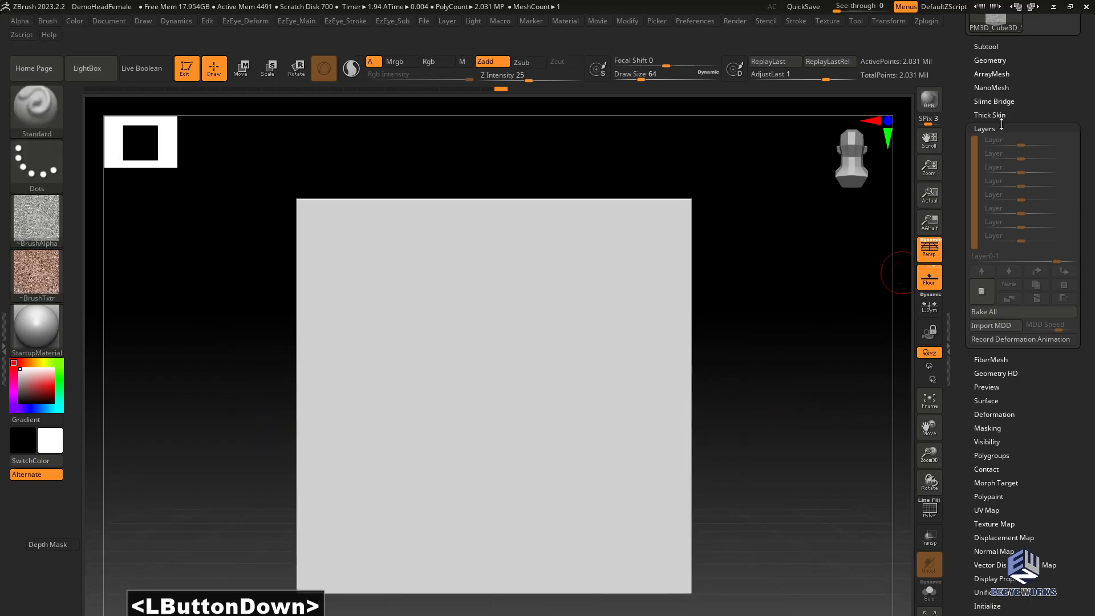
left_click(990, 183)
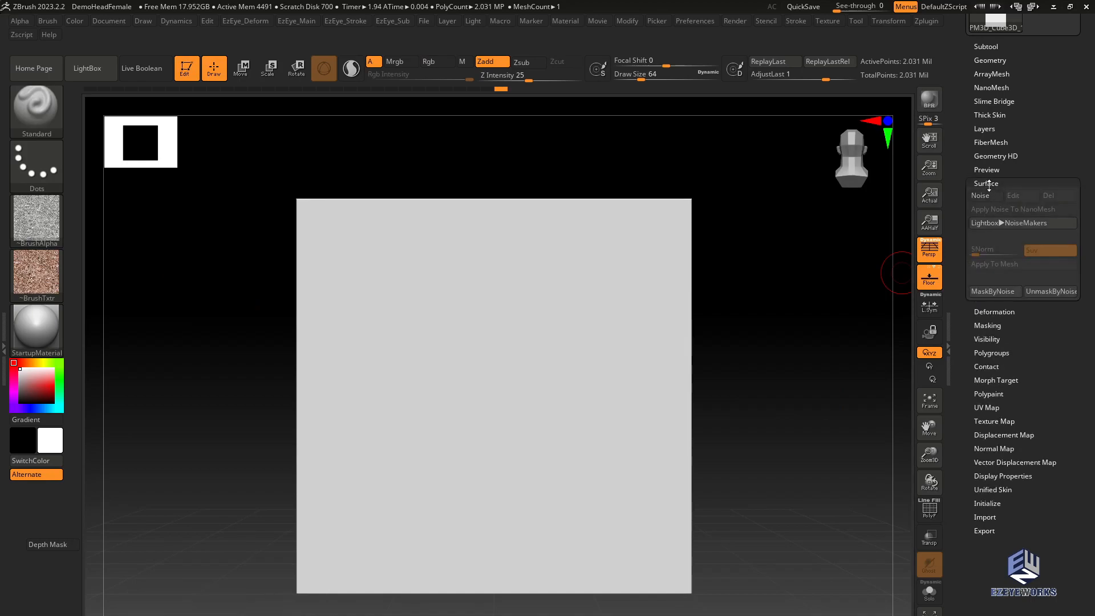
left_click(984, 196)
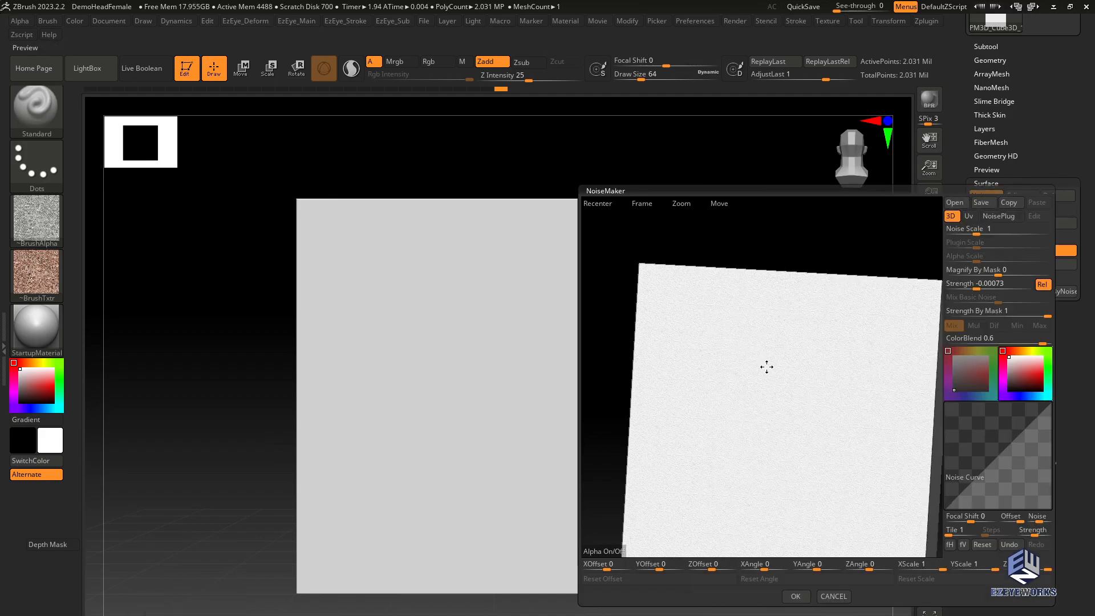
- Explore the NoiseMaker preview by recentering, framing, zooming, panning and rotating the cube to inspect the noise on its faces
left_click_drag(789, 387, 804, 296, "alt")
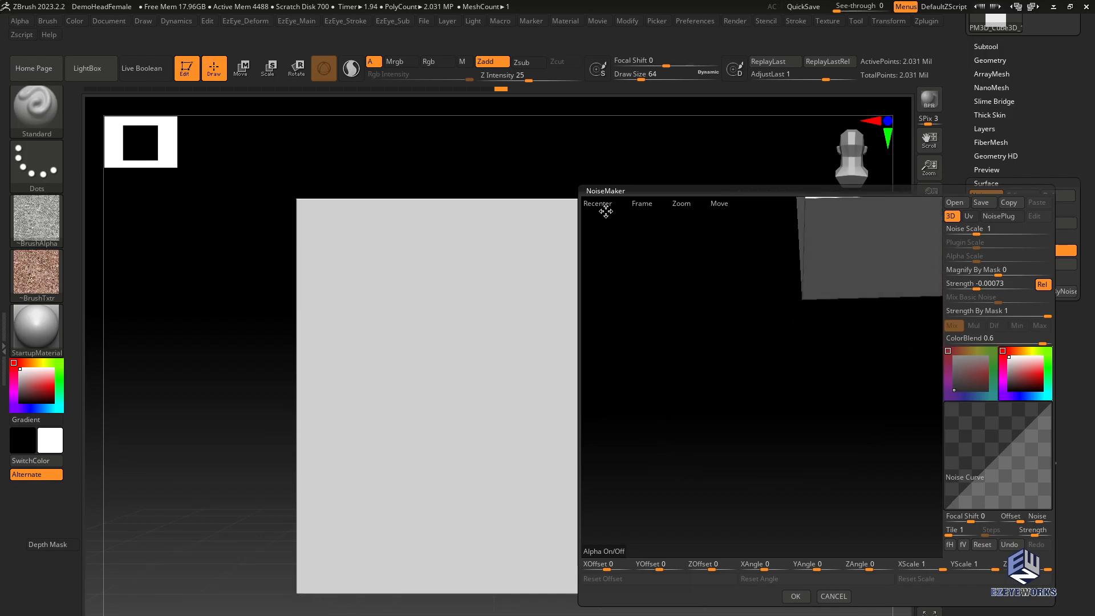
left_click(597, 204)
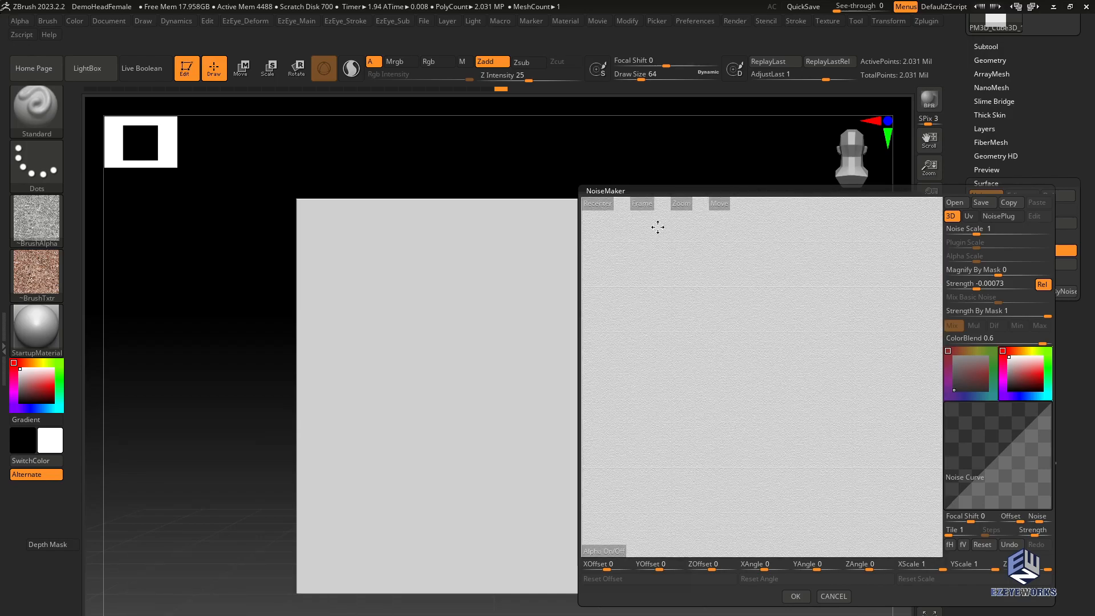
left_click_drag(722, 376, 731, 335, "alt")
left_click(647, 208)
left_click_drag(740, 373, 634, 262, "alt")
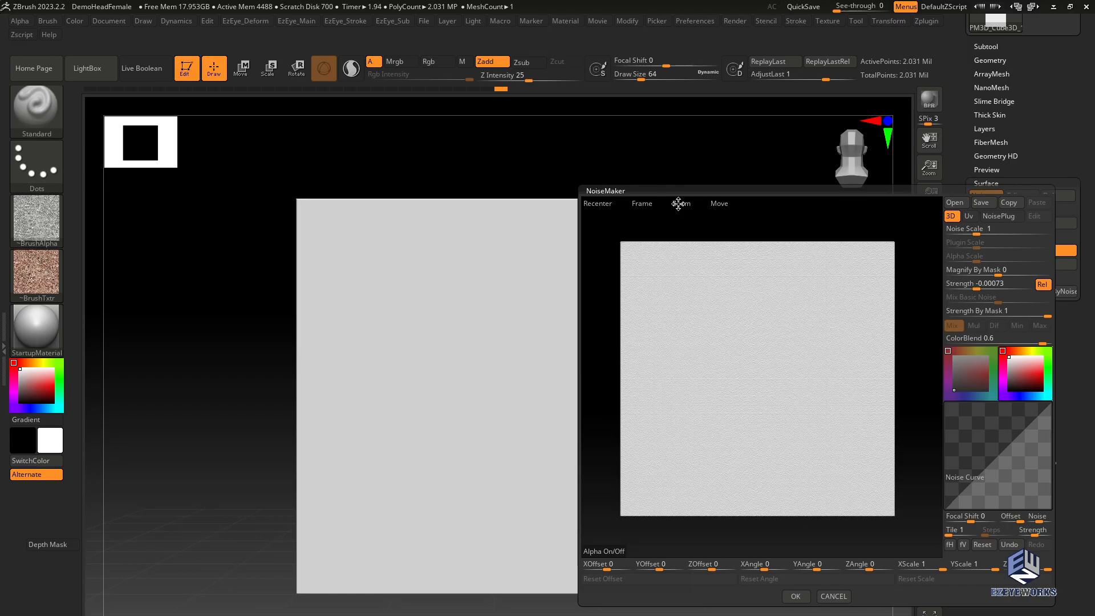
left_click_drag(680, 204, 738, 271)
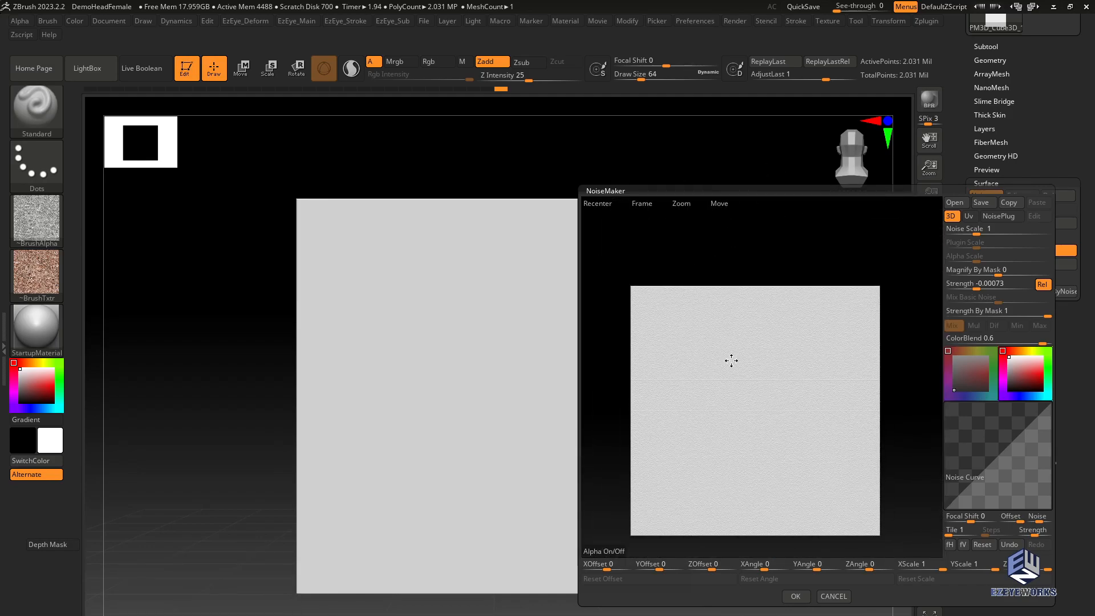
mouse_move(732, 378)
left_mouse_down("alt")
mouse_move(731, 344)
mouse_move(730, 386)
mouse_move(740, 372)
left_mouse_up("alt")
left_click_drag(739, 275, 776, 238)
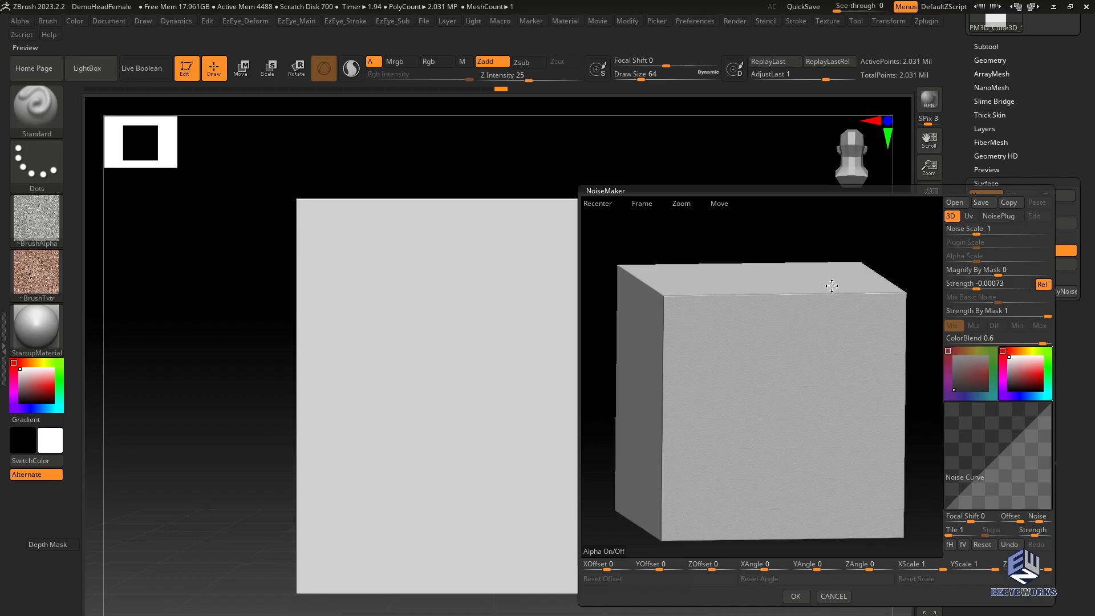
left_click_drag(749, 270, 748, 266)
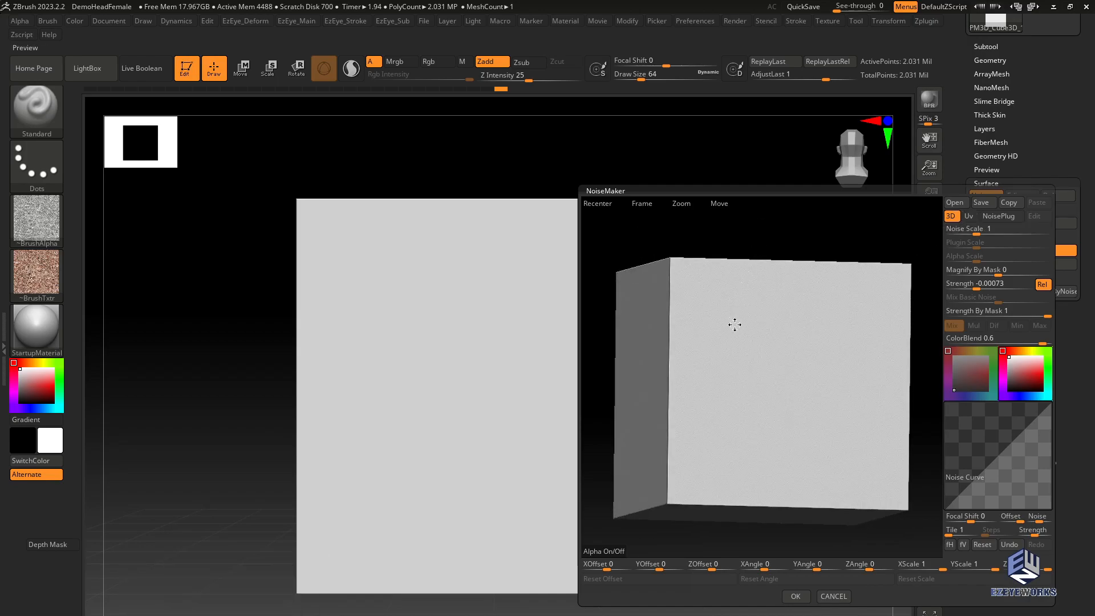
left_click_drag(784, 251, 790, 254)
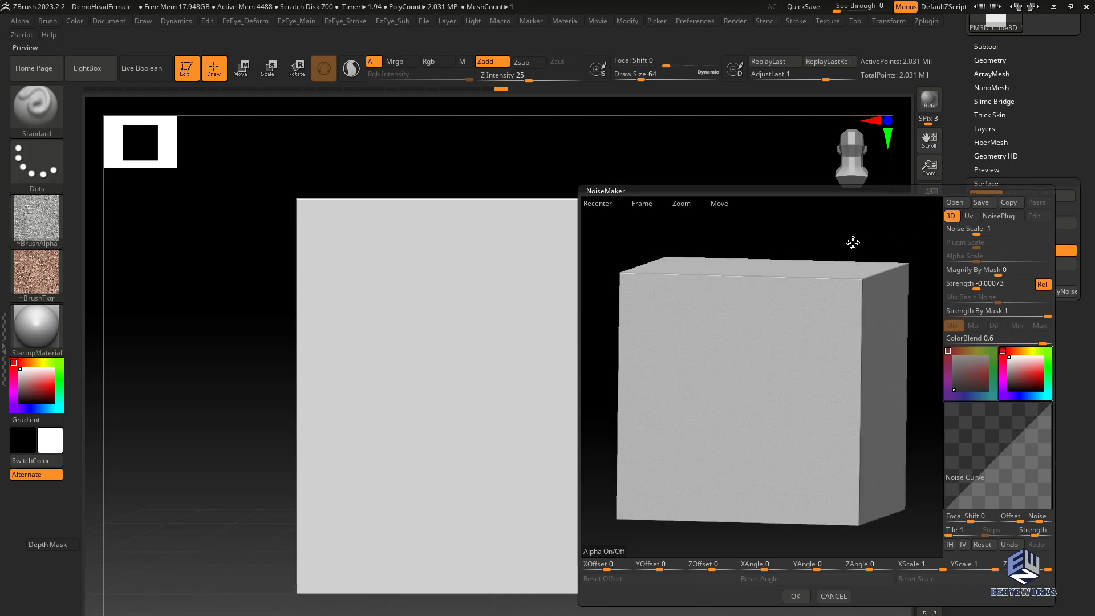
- Switch the surface noise to UV mapping and set the Noise Scale to 3.44686
left_click(968, 218)
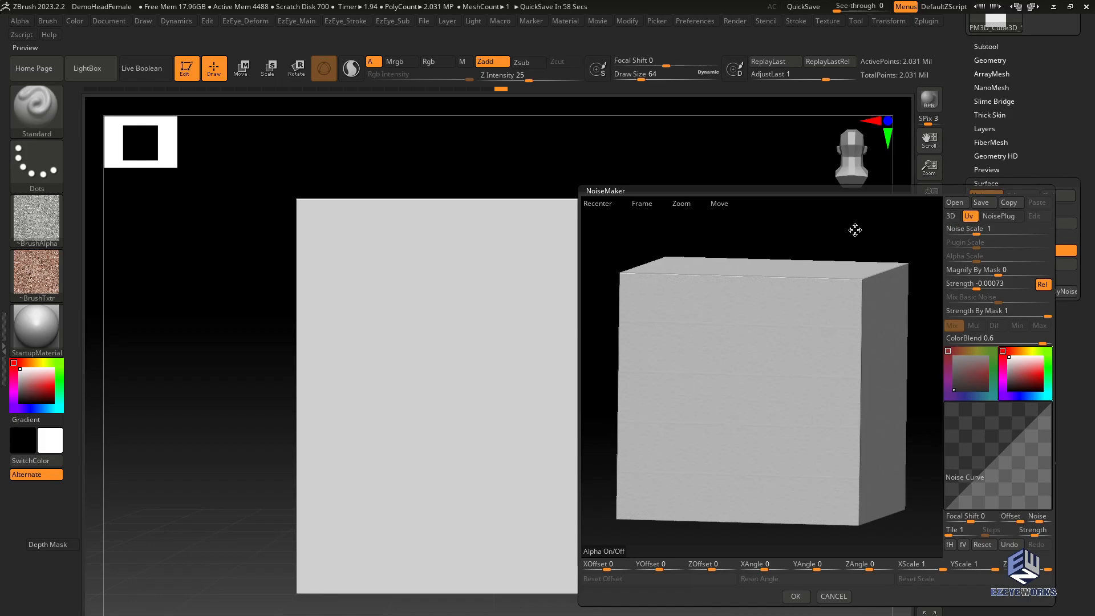
left_click_drag(848, 240, 868, 264, "alt")
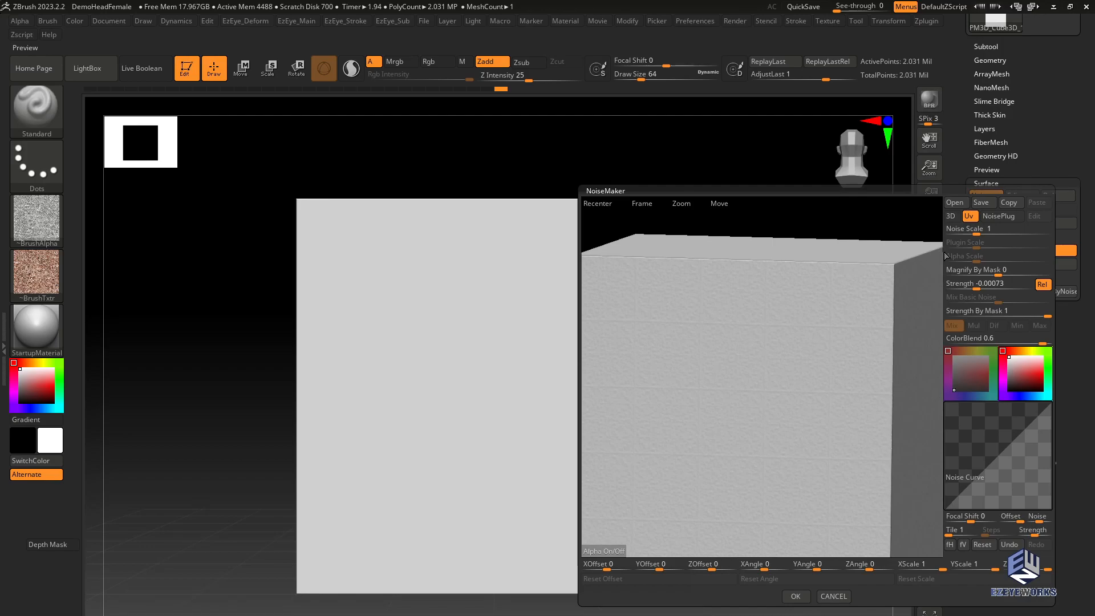
left_click_drag(972, 231, 985, 235)
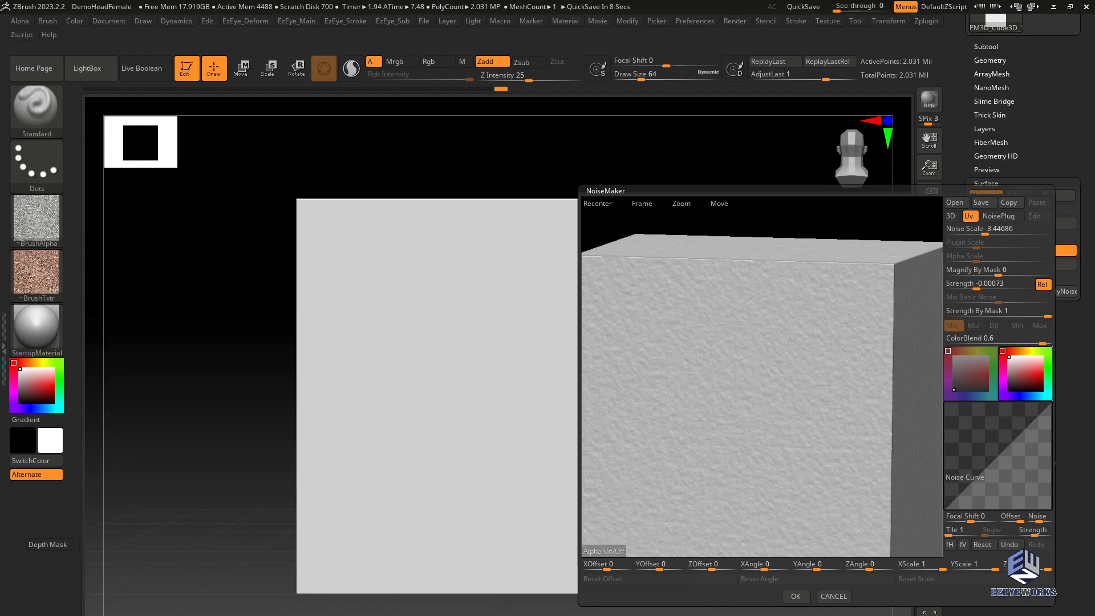
- Load the Leathery Skin88 image as the alpha of the cube's surface noise and check it in the preview
left_click(605, 550)
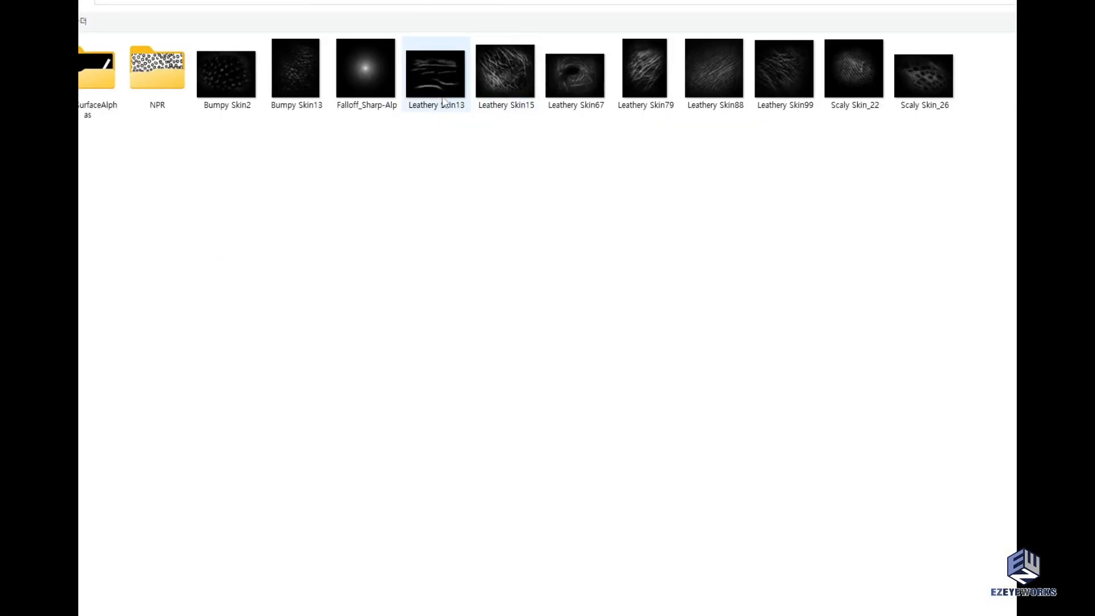
mouse_move(511, 93)
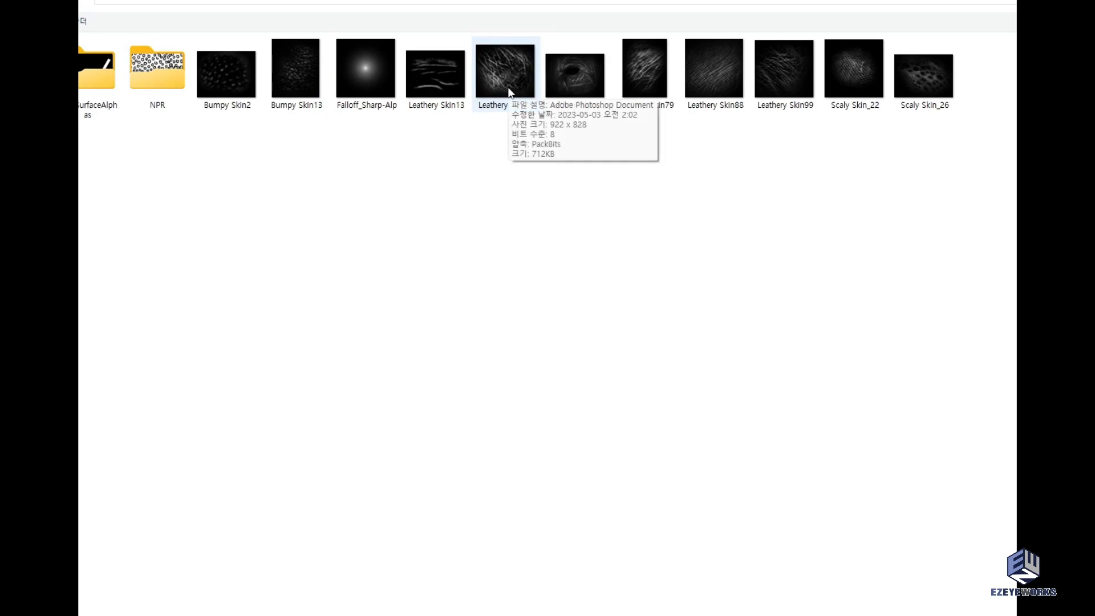
double_click(703, 71)
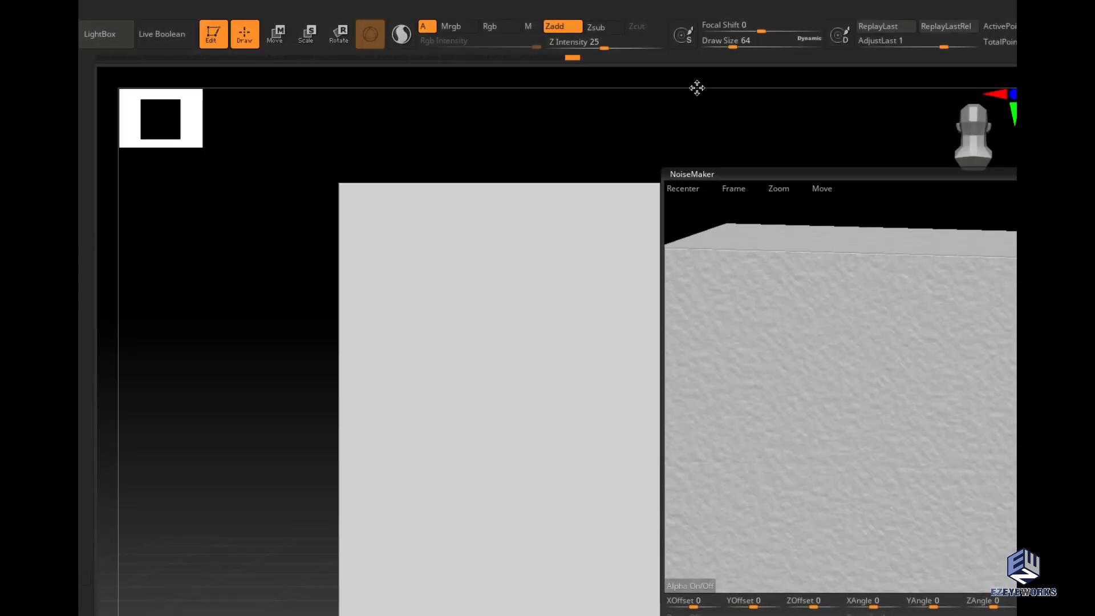
left_click_drag(735, 366, 735, 378, "alt")
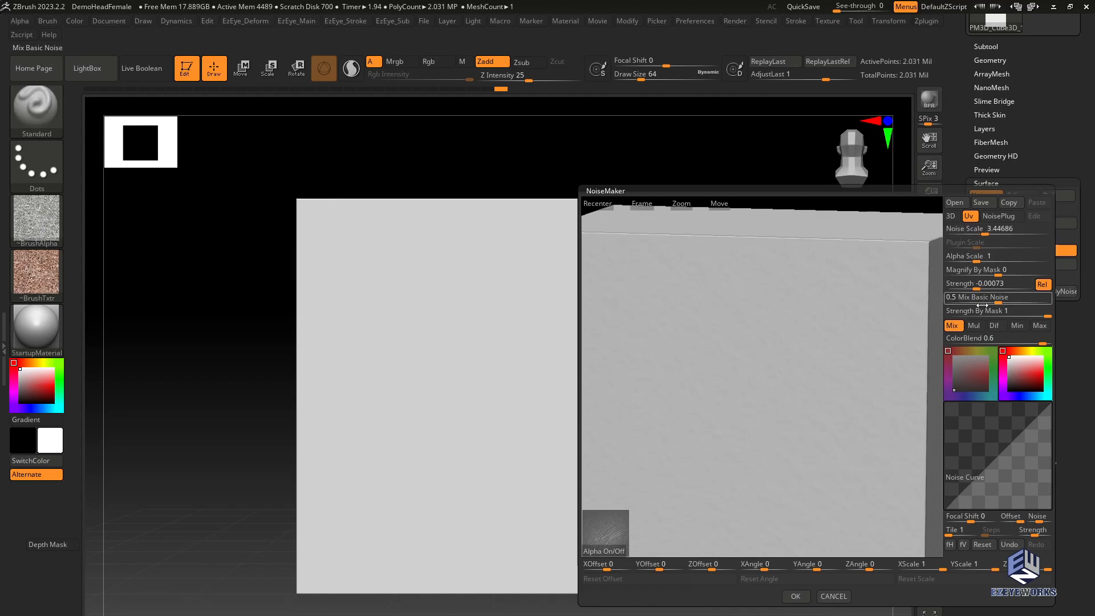
left_click_drag(840, 333, 841, 333)
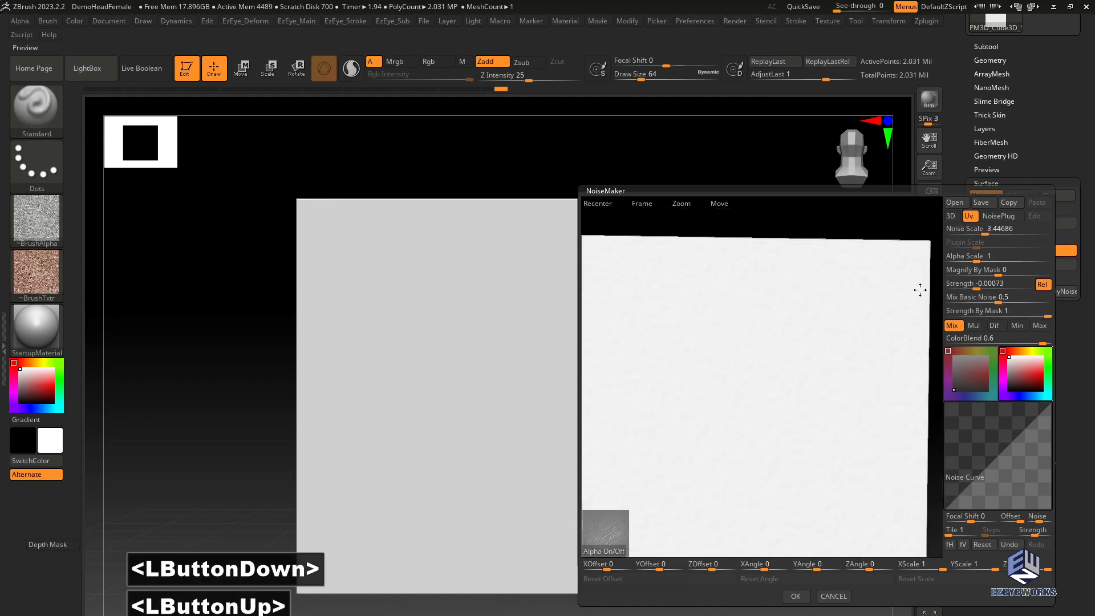
- Set the surface noise's Alpha Scale to 0.59236 and its Strength to 0.03187
left_click(971, 259)
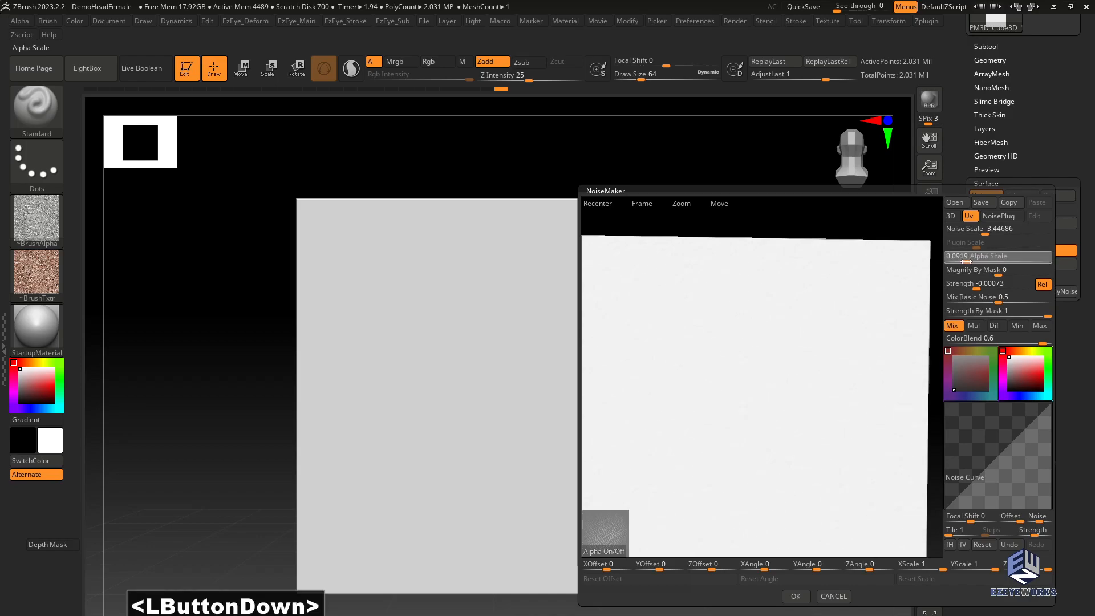
left_click_drag(975, 262, 974, 262)
left_click_drag(798, 365, 777, 354, "alt")
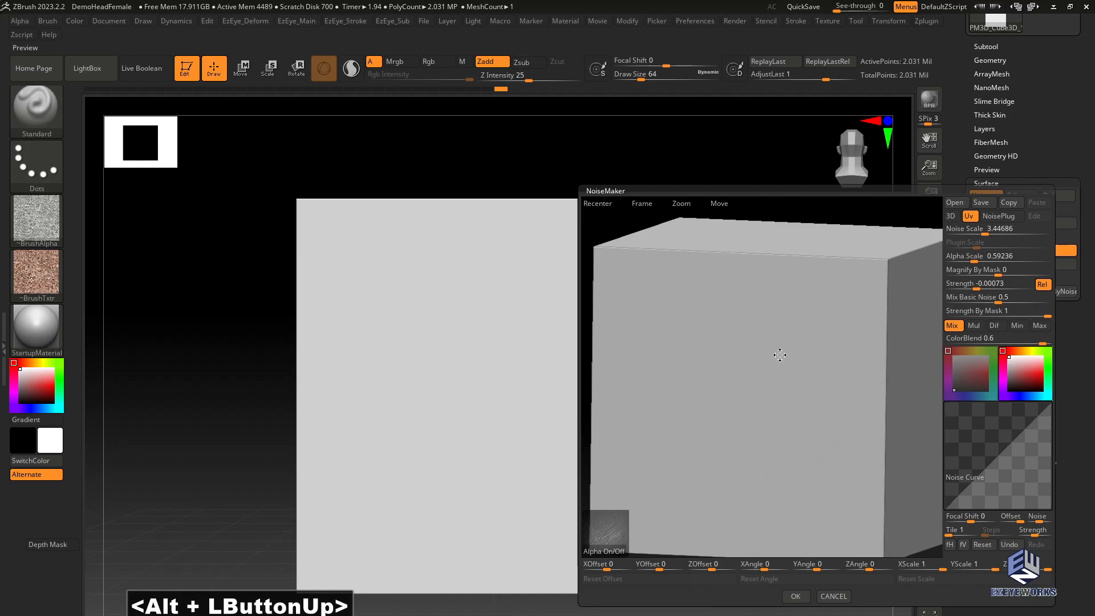
left_click_drag(973, 285, 1004, 292)
left_click(1042, 289)
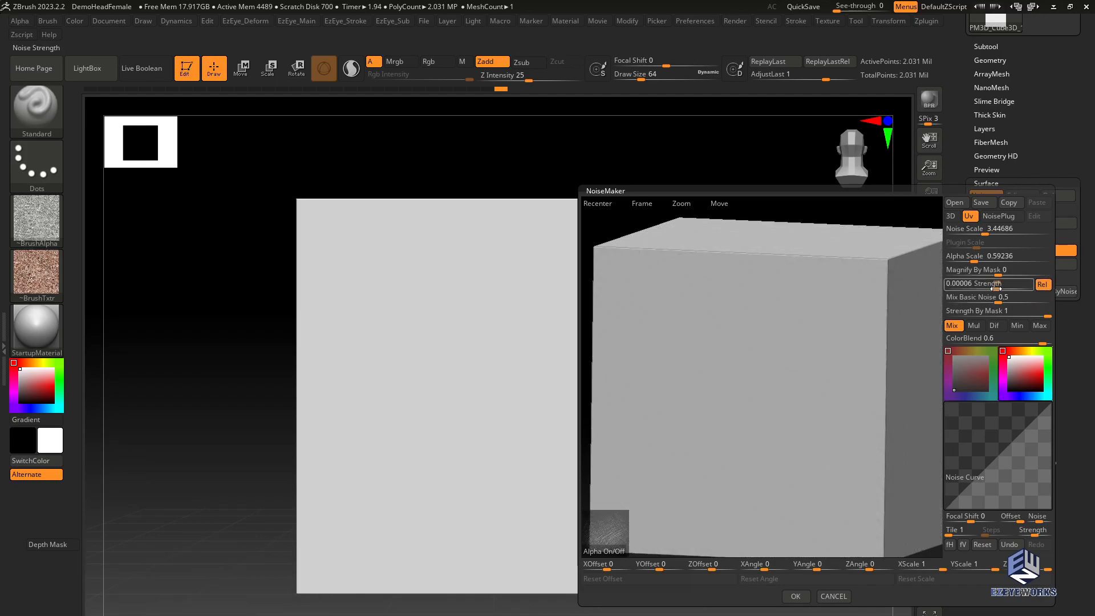
left_click(999, 289)
left_click_drag(1004, 288, 1009, 289)
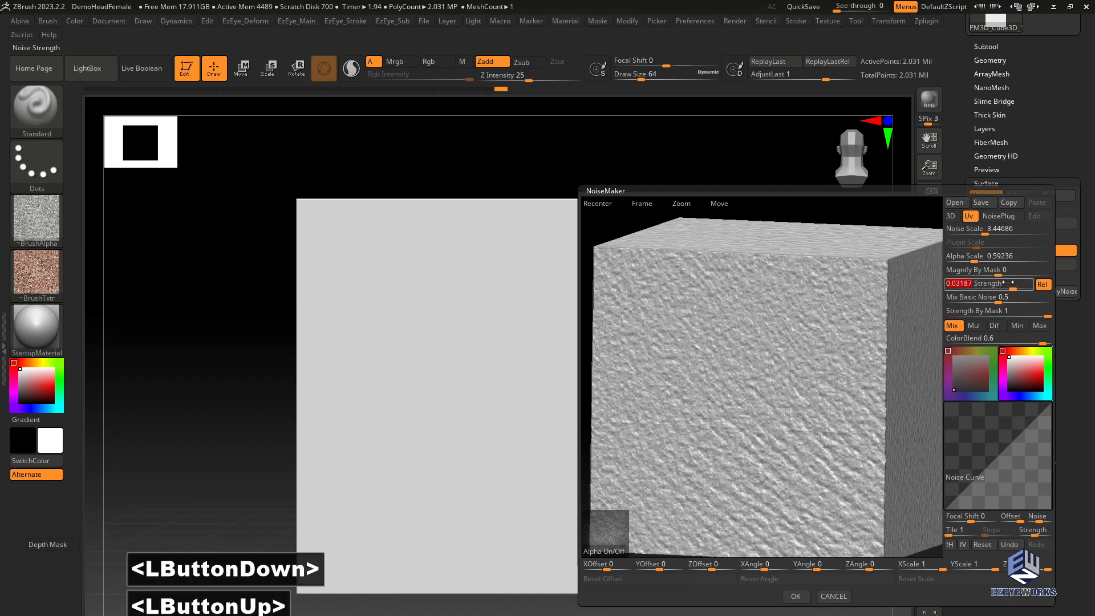
- Set the Noise Scale to 0.59236 and reduce Mix Basic Noise to 0.12643 so the leathery alpha dominates
left_click(985, 233)
left_click_drag(985, 233, 974, 233)
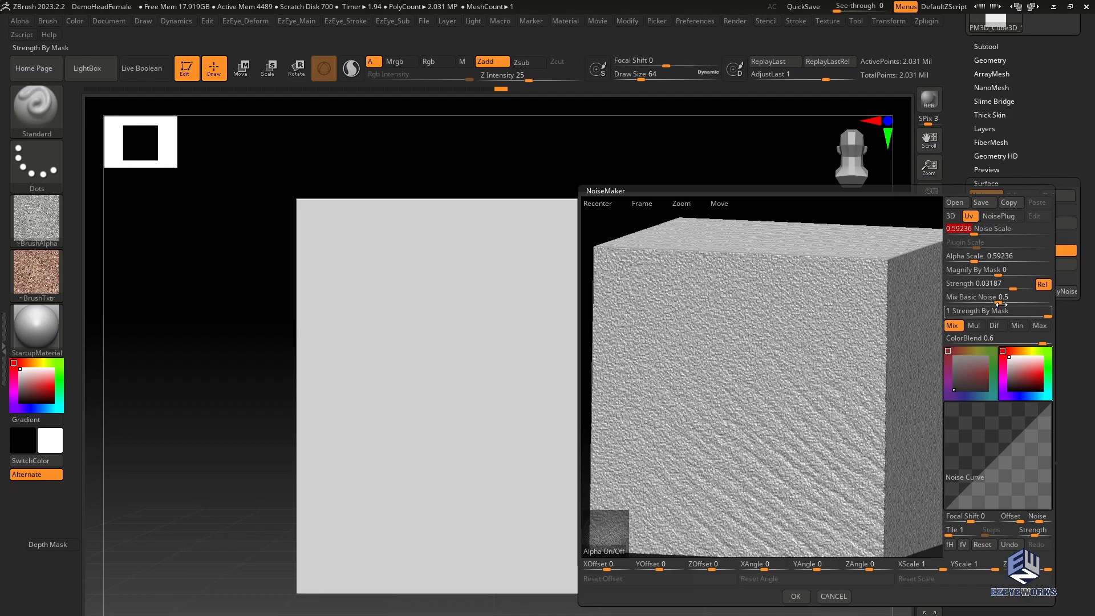
left_click_drag(1001, 304, 962, 306)
left_click(980, 265)
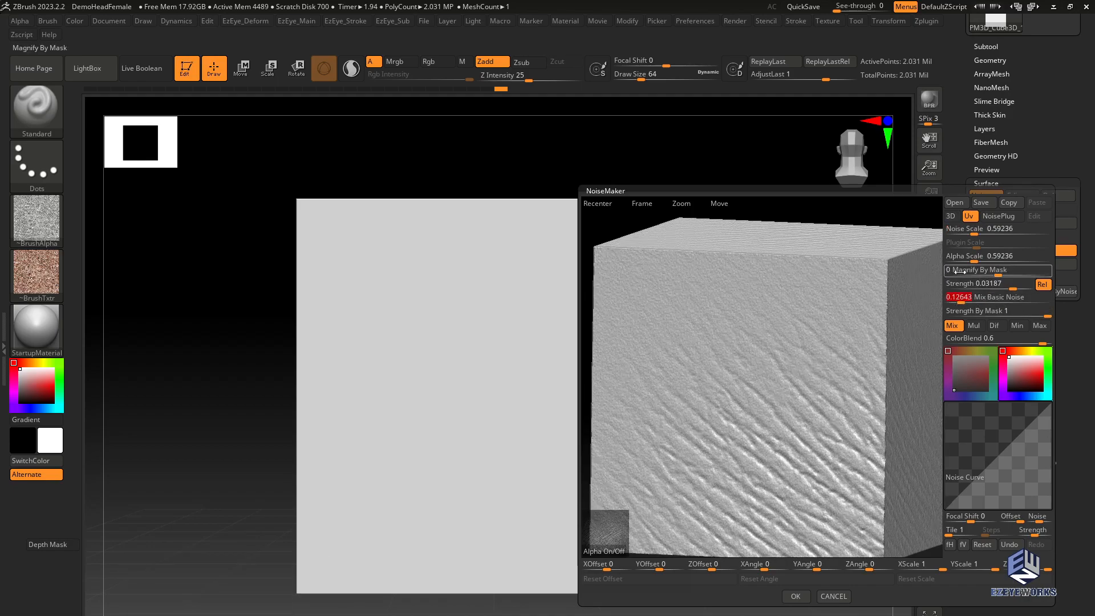
left_click_drag(974, 257, 975, 258)
- Compare the leathery noise under 3D mapping from several angles, and return it to UV mapping
left_click_drag(762, 404, 776, 421, "alt")
left_click_drag(777, 413, 813, 430, "alt")
left_click(951, 216)
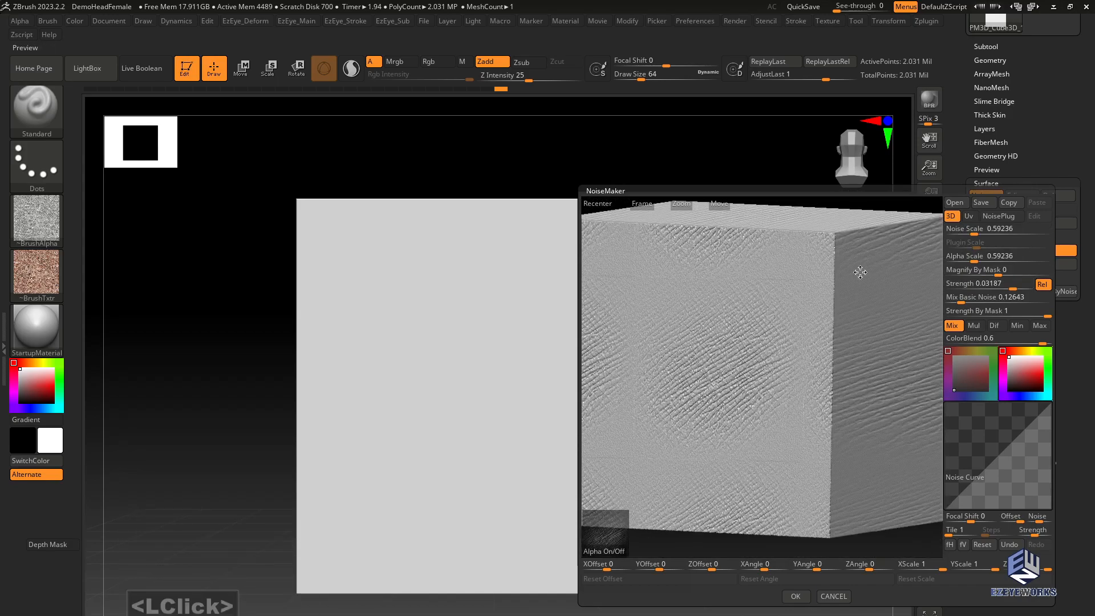
mouse_move(758, 358)
left_mouse_down()
mouse_move(768, 350)
mouse_move(754, 356)
left_mouse_up()
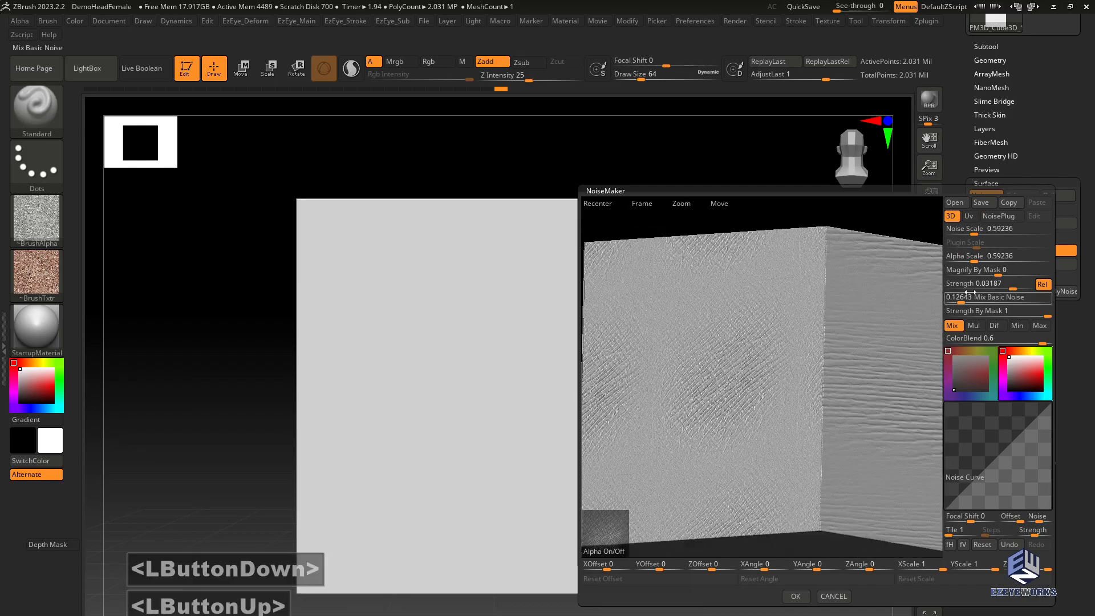
left_click_drag(877, 304, 876, 298)
left_click(970, 219)
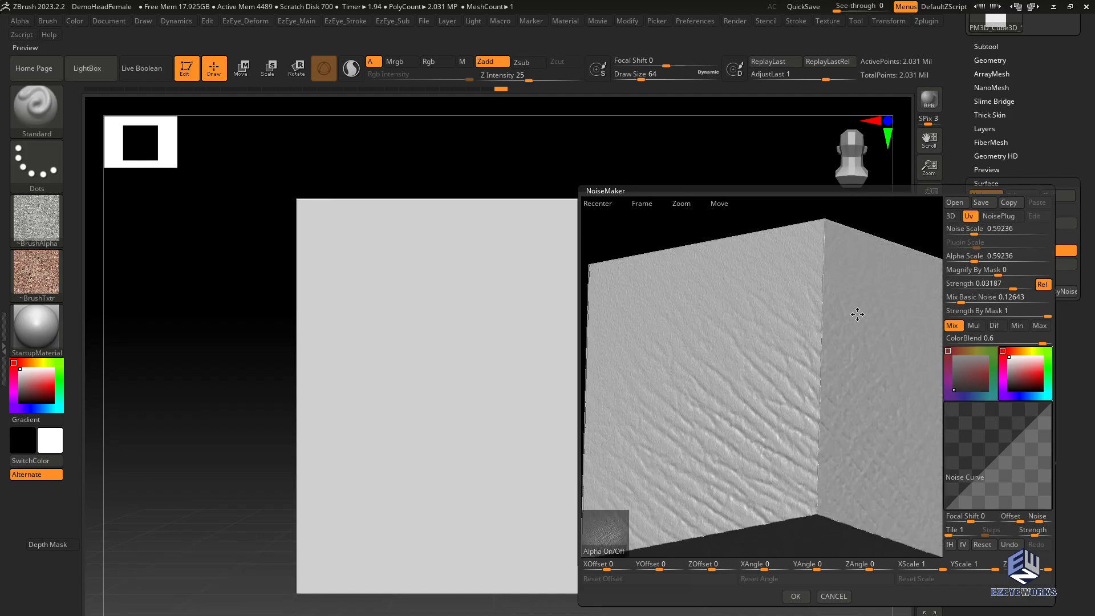
mouse_move(806, 354)
left_mouse_down("alt")
mouse_move(820, 346)
mouse_move(797, 374)
mouse_move(786, 368)
mouse_move(796, 395)
mouse_move(793, 371)
mouse_move(785, 384)
mouse_move(807, 367)
left_mouse_up("alt")
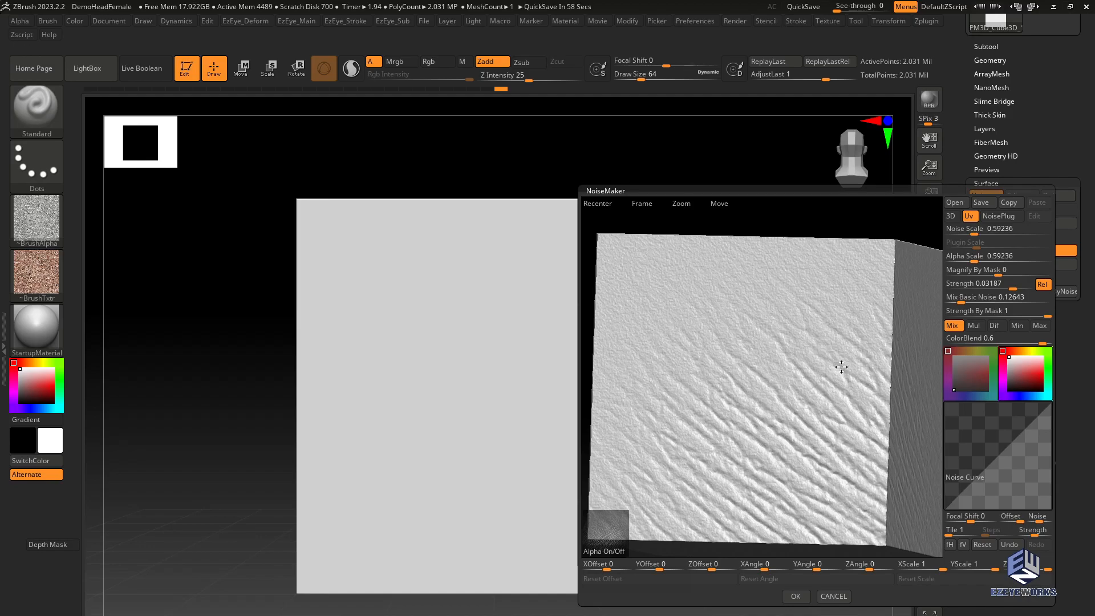
- Set the leathery noise's Strength to 0.08016, Noise Scale to 0.5294, Mix Basic Noise to 0.23563 and Alpha Scale to 0.41953
left_click_drag(1013, 289, 1018, 289)
left_click_drag(972, 258, 975, 235)
left_click_drag(962, 297, 971, 298)
left_click_drag(973, 258, 973, 258)
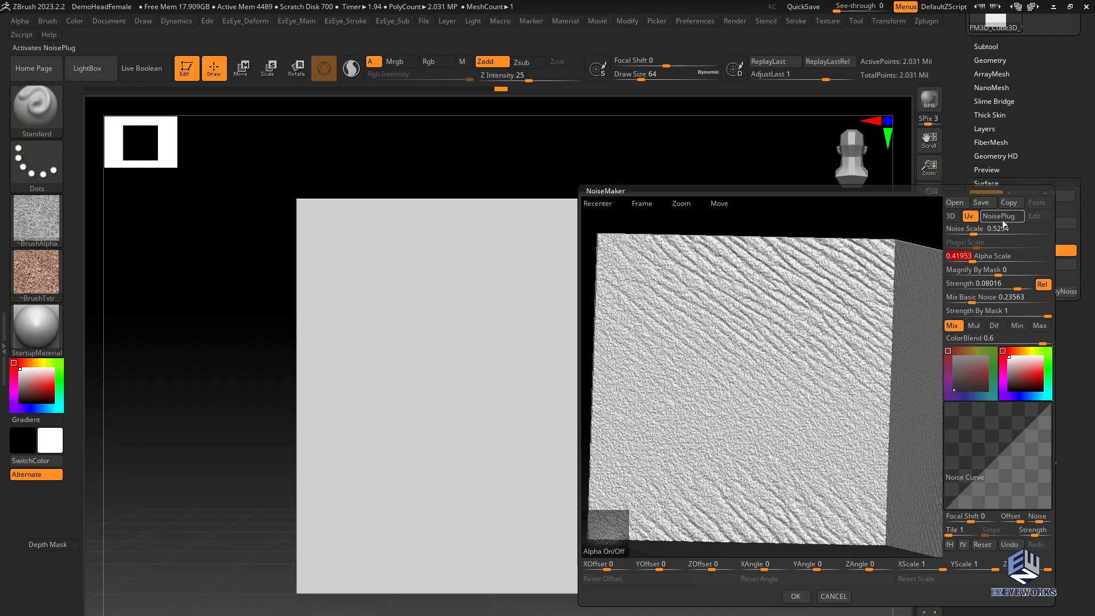
- Try NoisePlug's Checkerboard pattern with altered angles and offsets and its Weave pattern, discarding them together with the whole surface noise
left_click(993, 217)
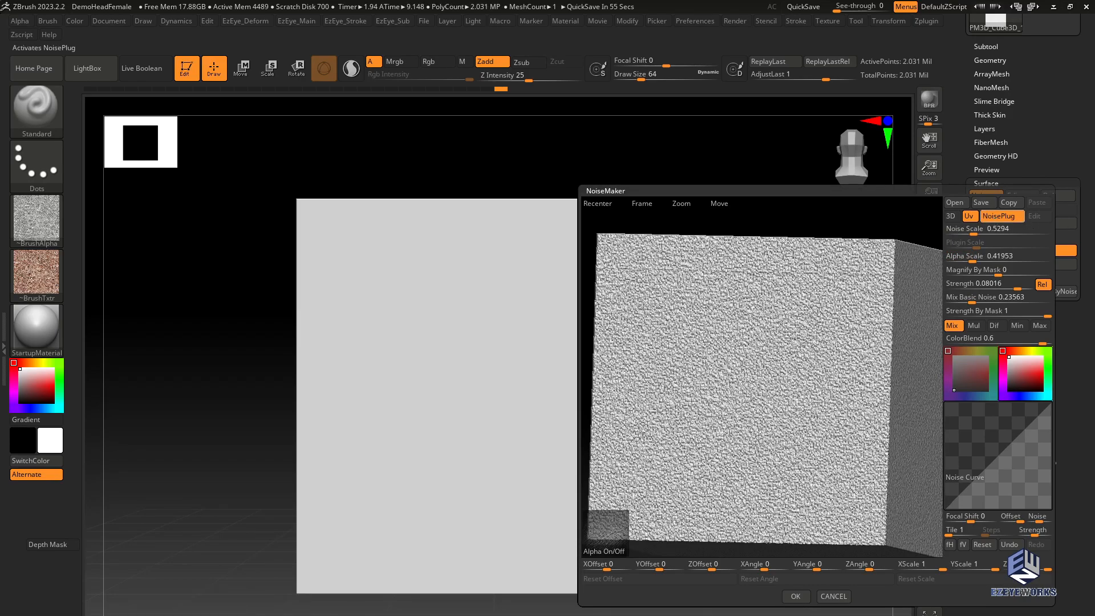
left_click(993, 216)
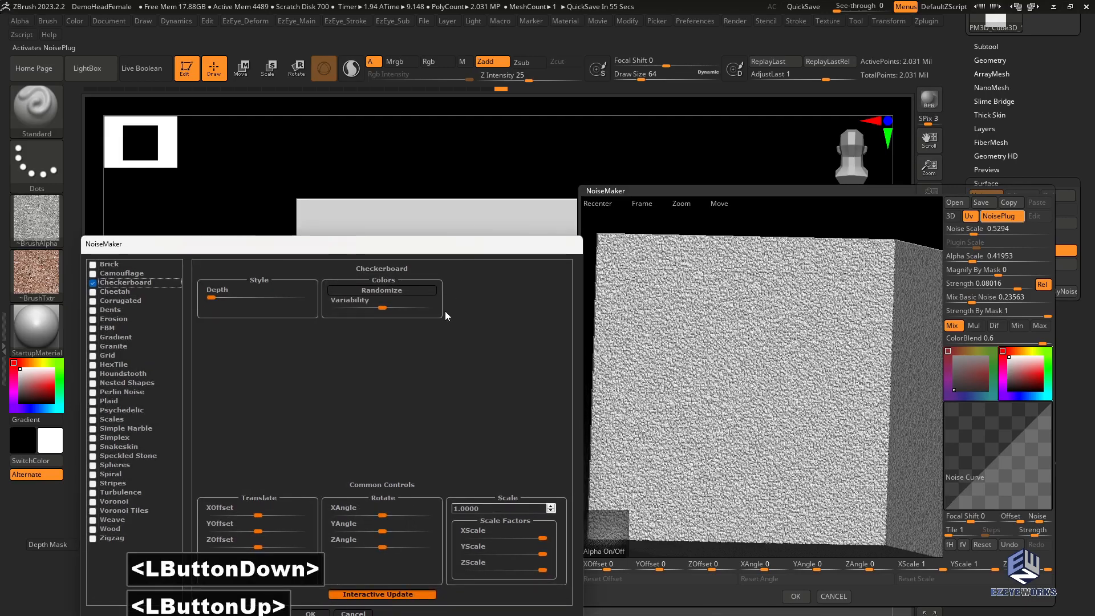
left_click_drag(382, 515, 379, 530)
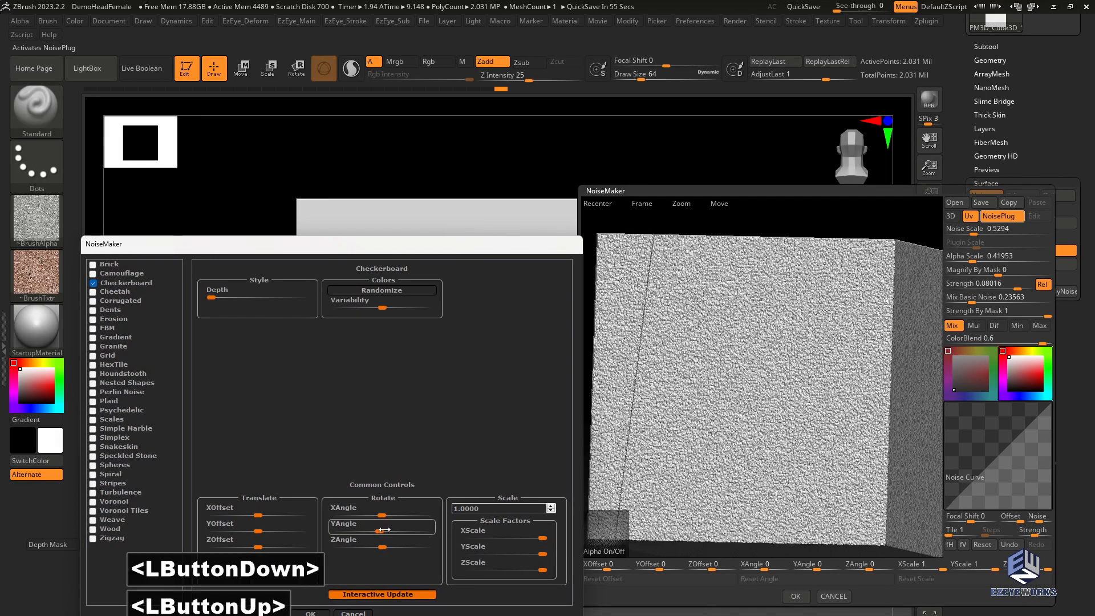
mouse_move(258, 515)
left_mouse_down()
mouse_move(273, 516)
mouse_move(261, 531)
left_mouse_up()
left_click(93, 521)
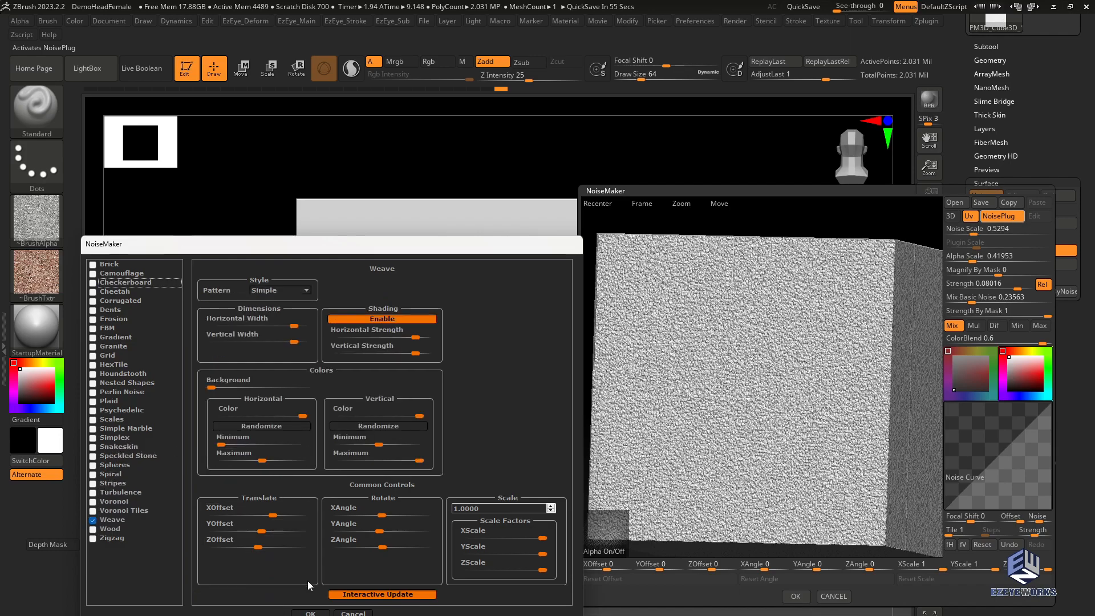
left_click(353, 614)
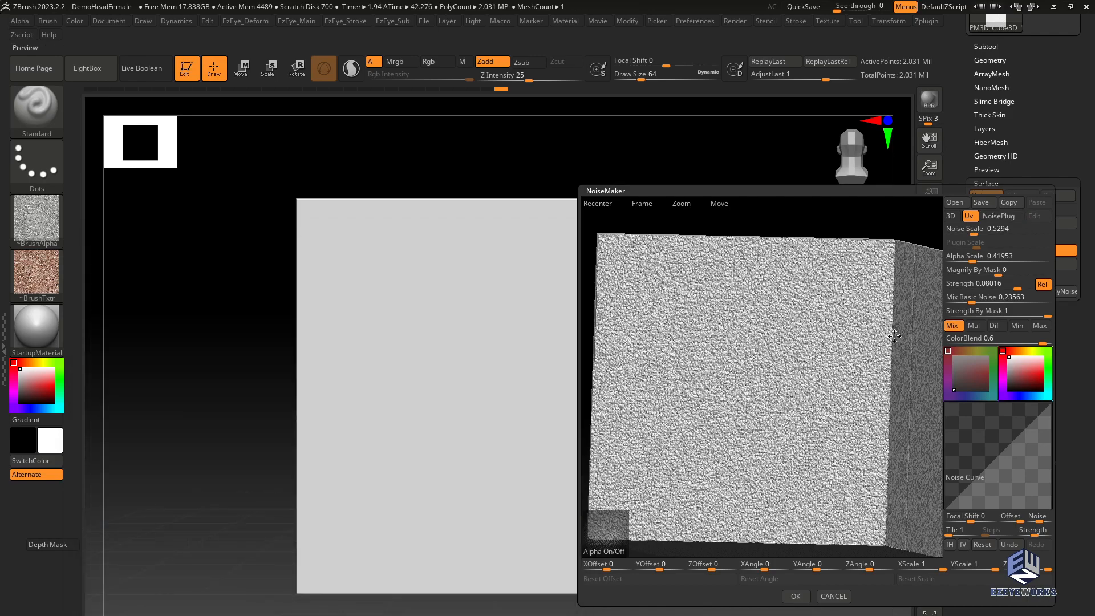
left_click(834, 596)
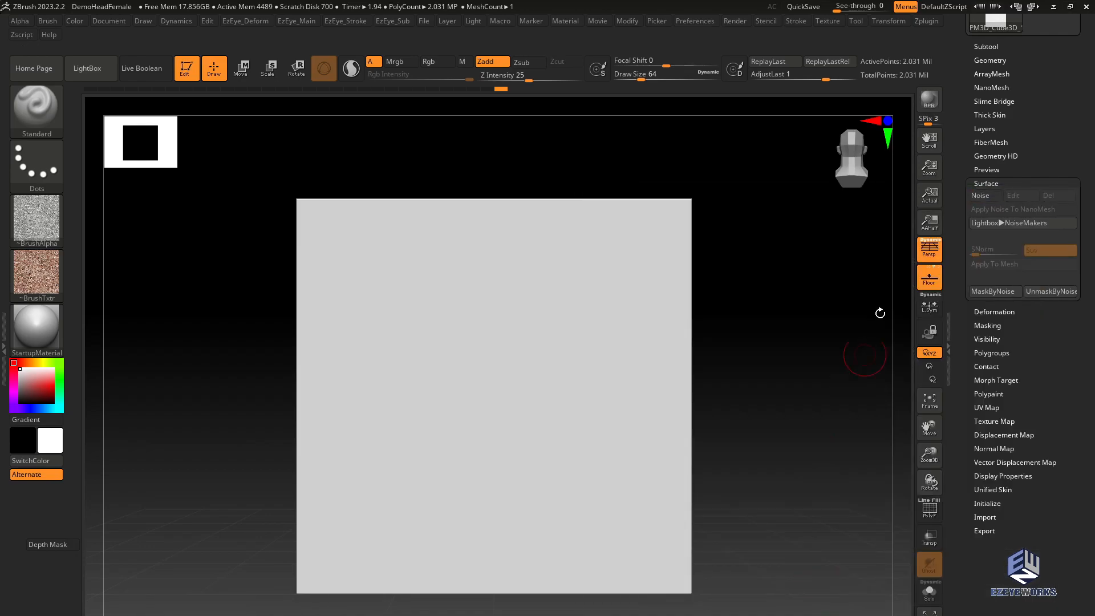
- Browse the preset NoiseMakers library and apply the woven Noise50.ZNM preset to the cube
left_click(988, 223)
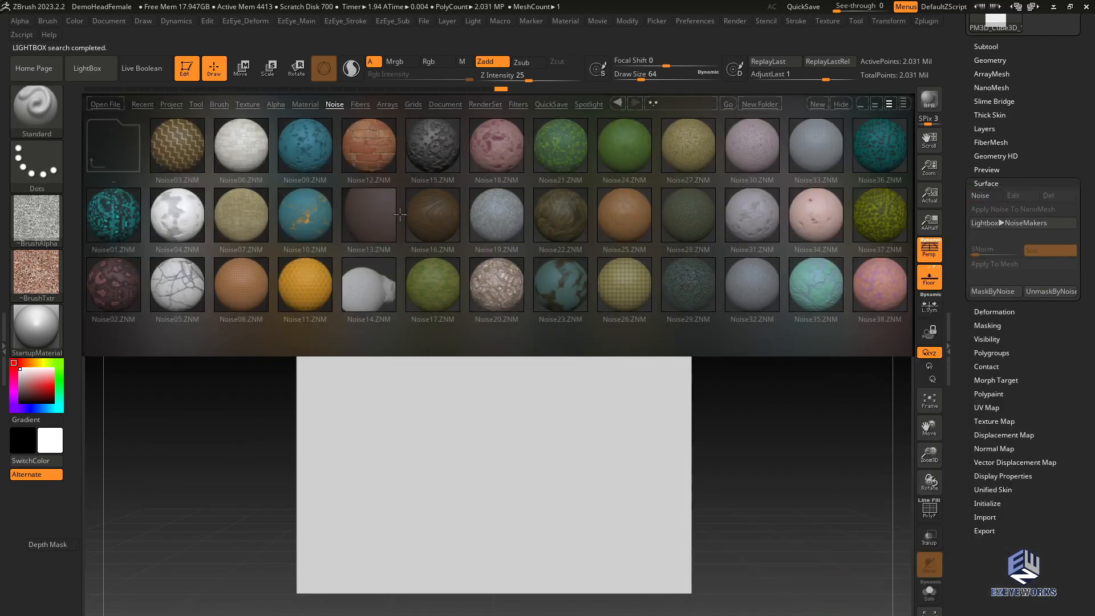
left_click_drag(598, 215, 697, 289)
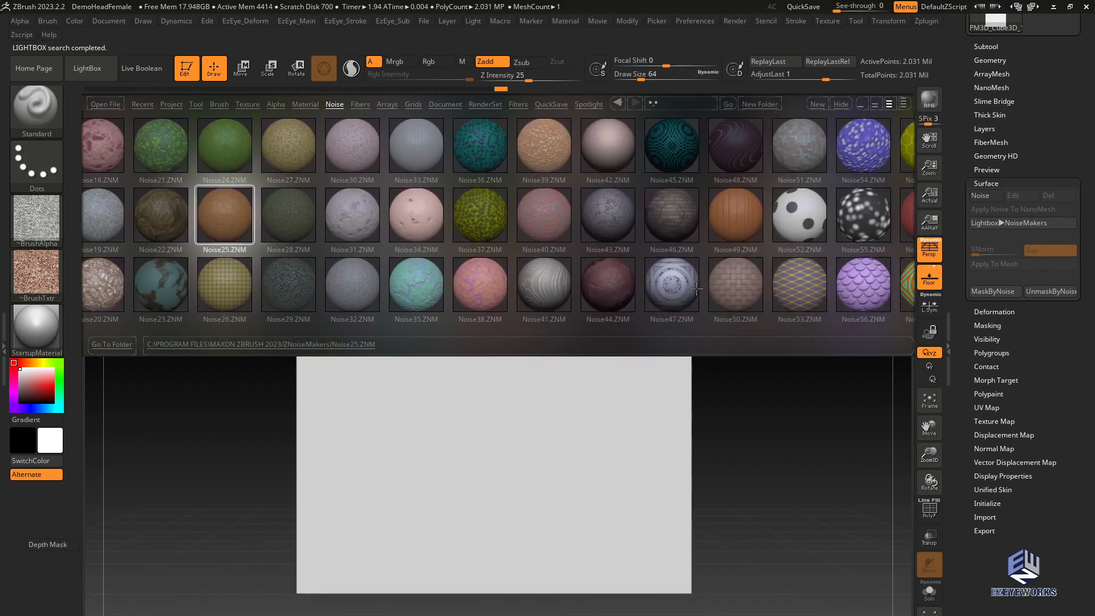
left_click(536, 149)
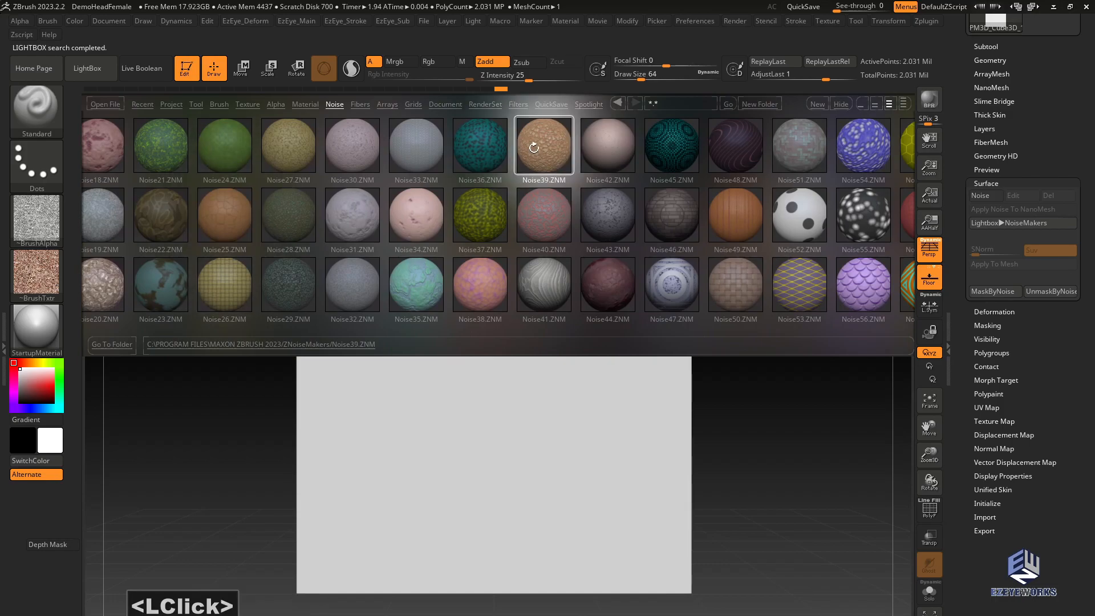
left_click(735, 288)
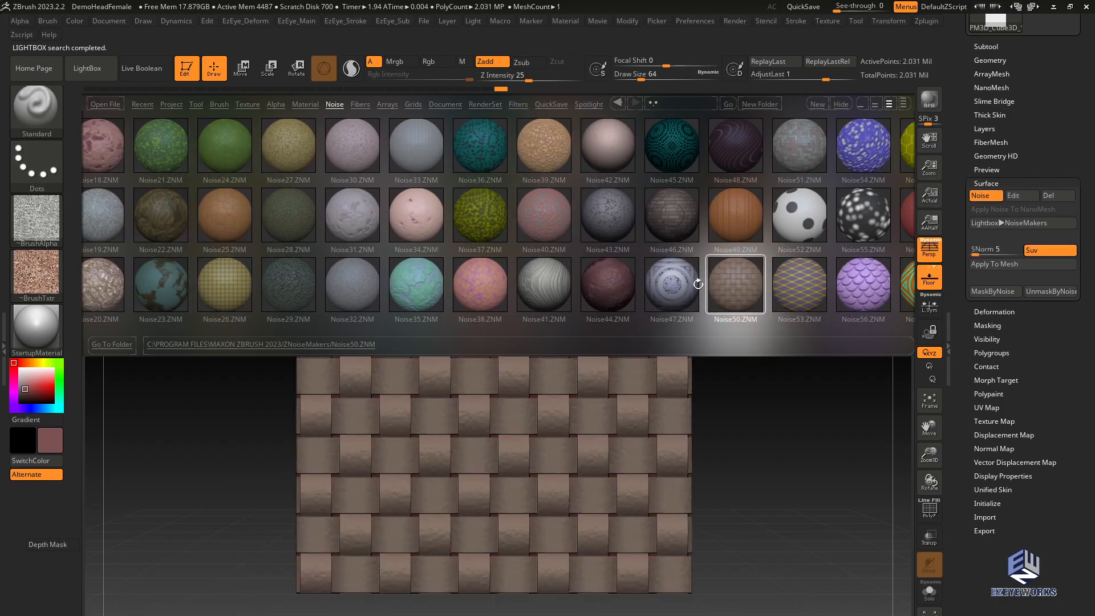
left_click(89, 79)
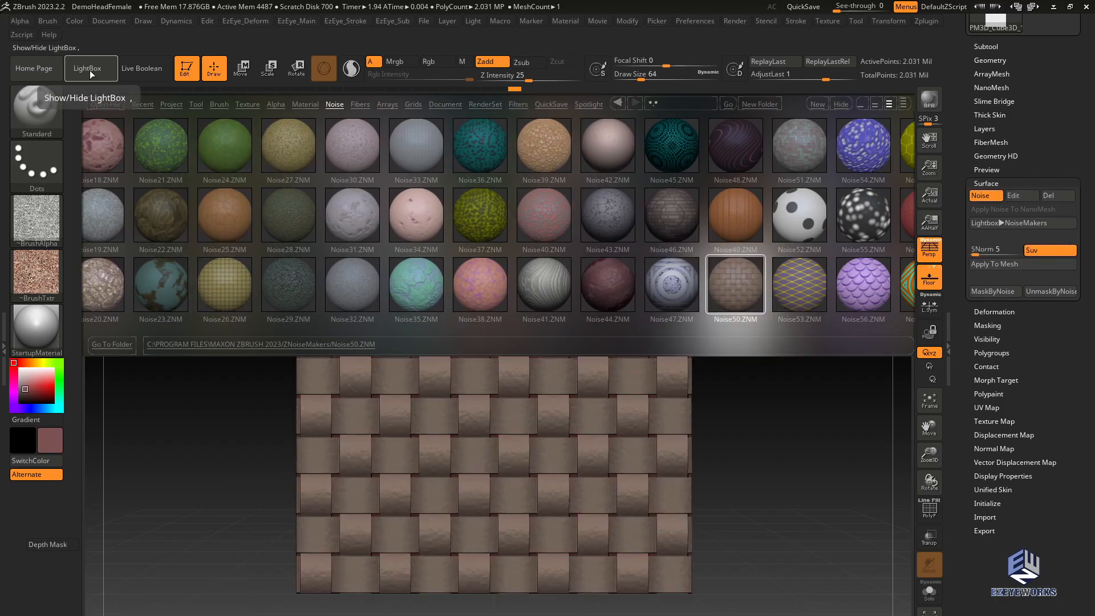
- Toggle the woven noise off and back on, and change the current color to near-white
left_click(981, 195)
left_click(981, 195)
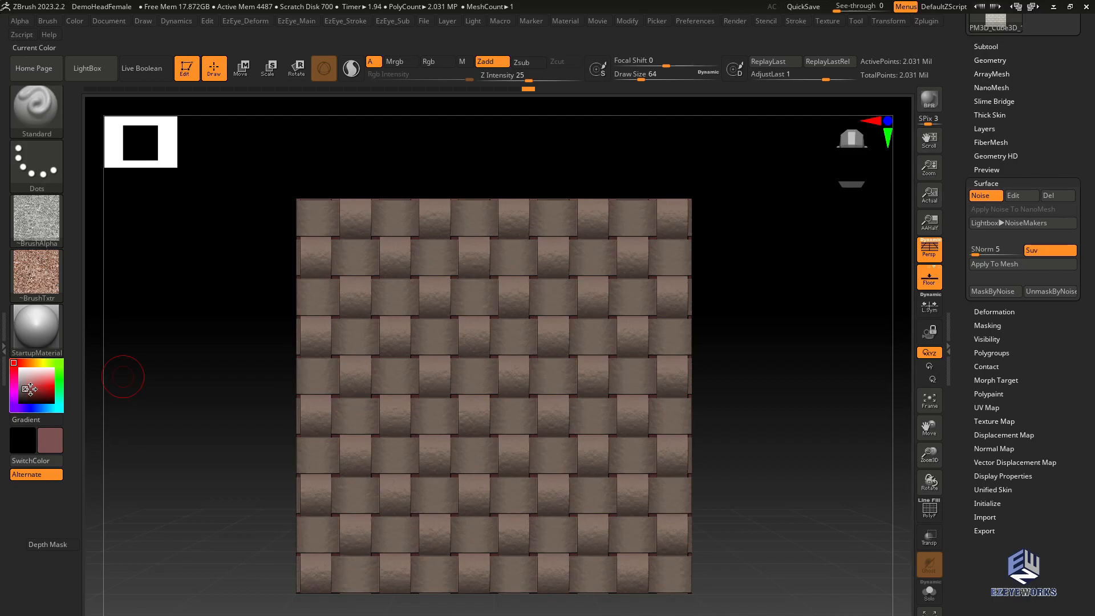
left_click_drag(30, 390, 19, 370)
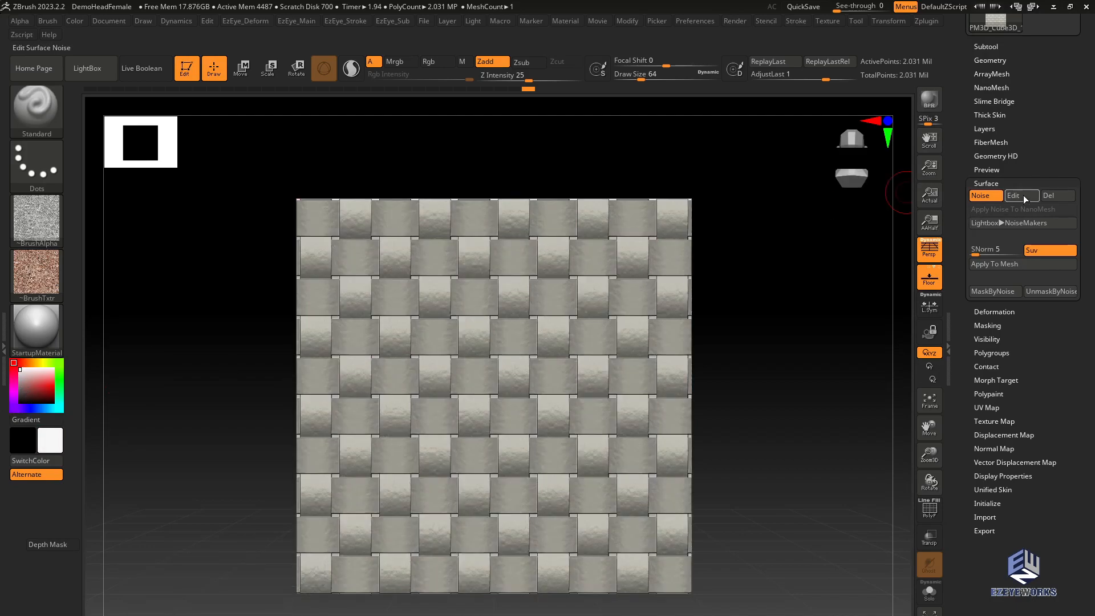
- Edit the woven noise to use UV mapping, with Noise Scale 13.42518 and Plugin Scale 0.03814
left_click(1016, 196)
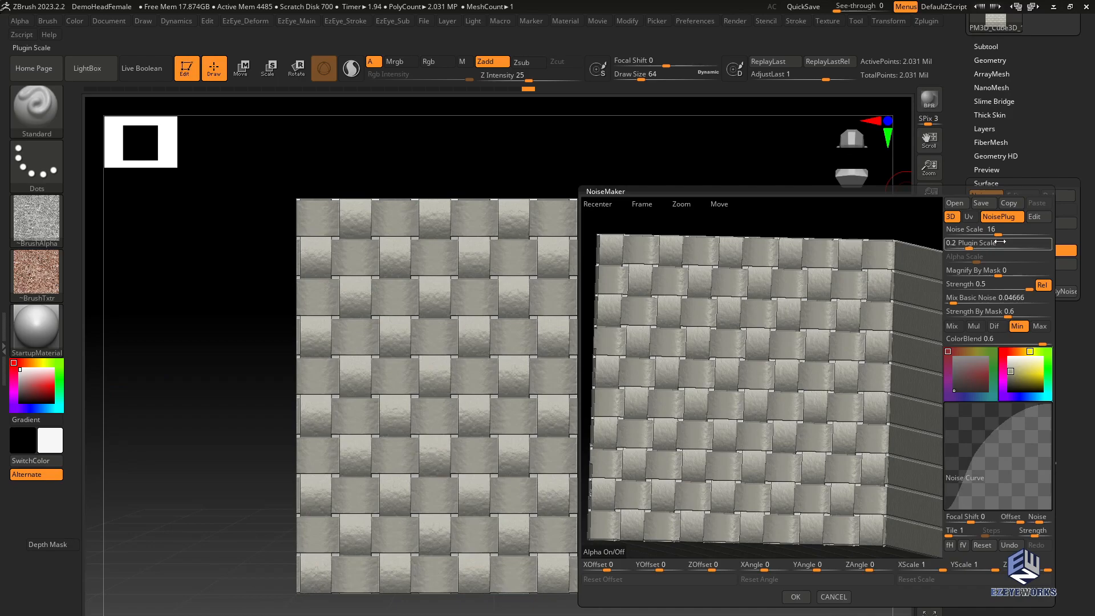
left_click(969, 217)
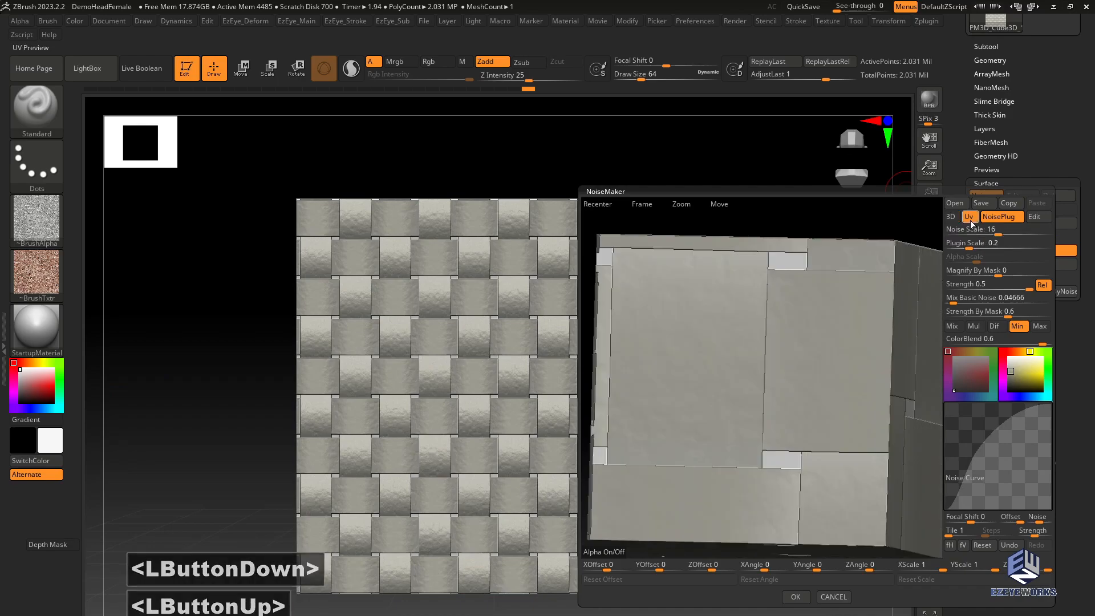
left_click(999, 232)
left_click(998, 272)
left_click_drag(970, 250, 964, 250)
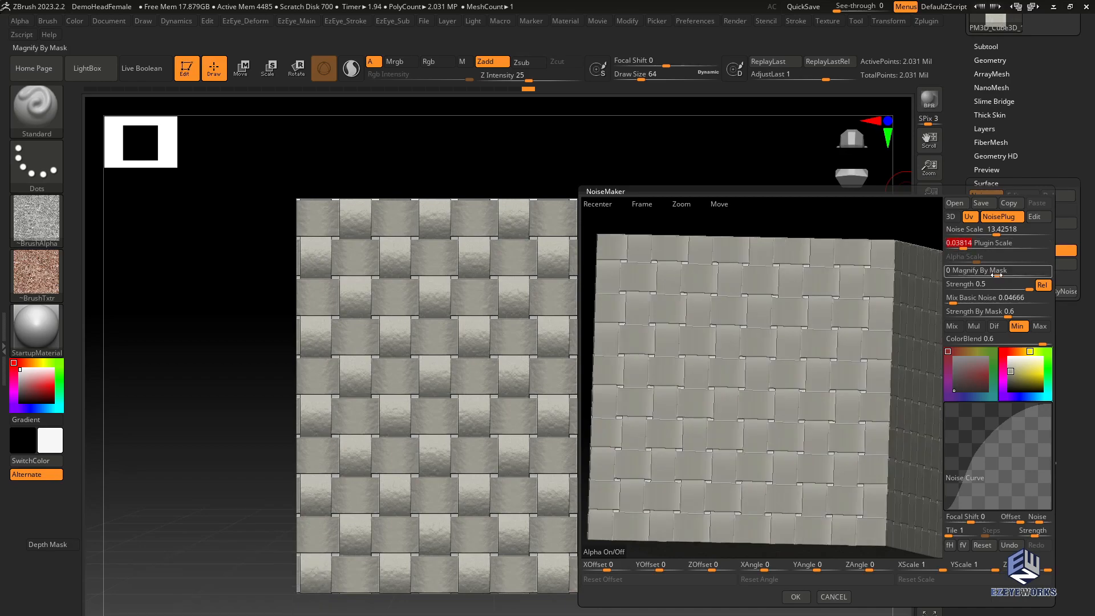
- Set the woven noise's Mix Basic Noise to 0.13218, non-relative Strength to 0.08896 and Noise Scale to 11.90126
left_click_drag(956, 303, 962, 303)
left_click_drag(1025, 289, 976, 317)
double_click(1027, 288)
left_click_drag(861, 371, 793, 381, "alt")
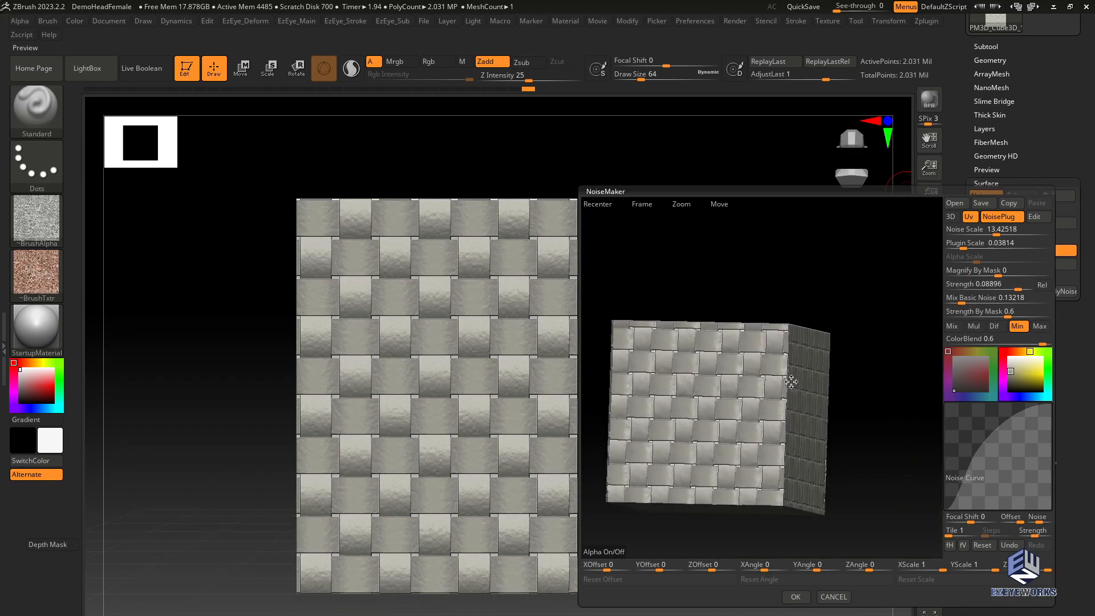
left_click(996, 234)
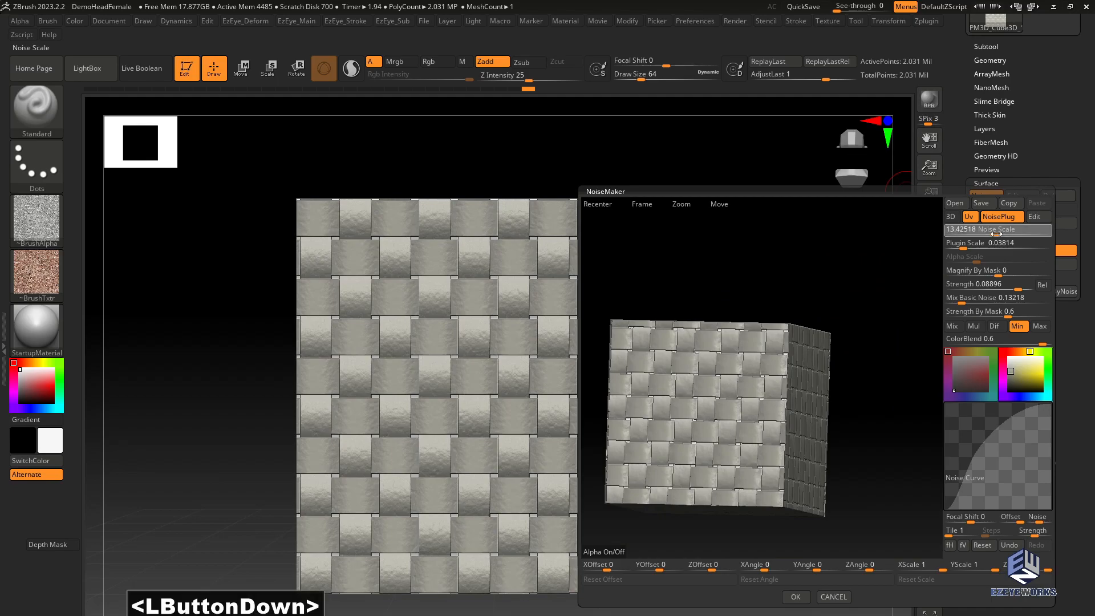
- Try X and Y offsets of 0.14 and 0.13 with slightly reduced scales in the Weave plugin settings, and reset both scale and offset
left_click(1037, 218)
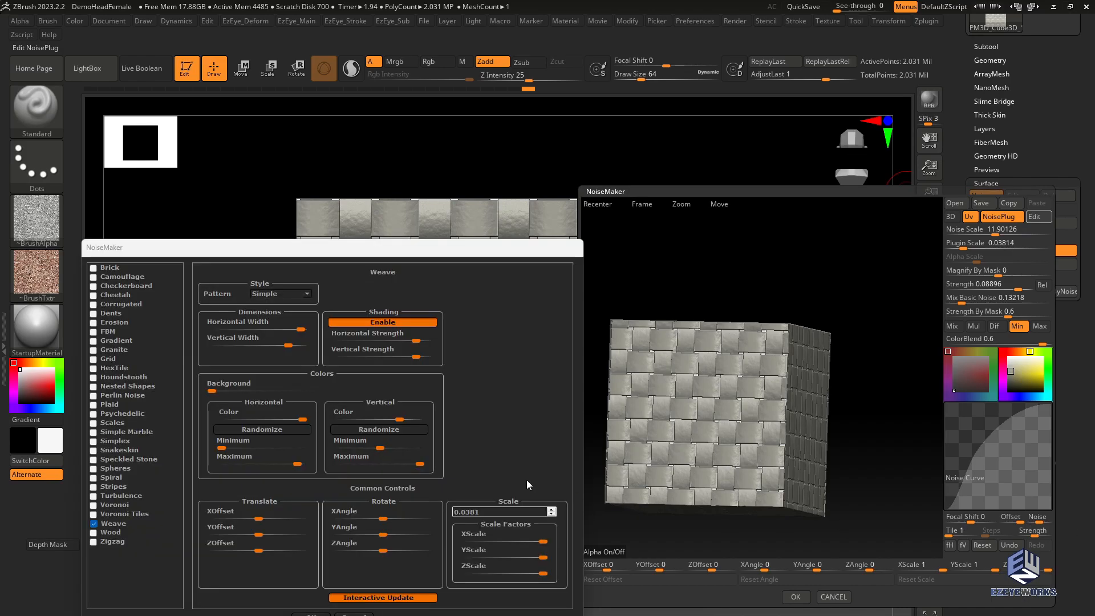
mouse_move(258, 519)
left_mouse_down()
mouse_move(266, 535)
mouse_move(265, 519)
left_mouse_up()
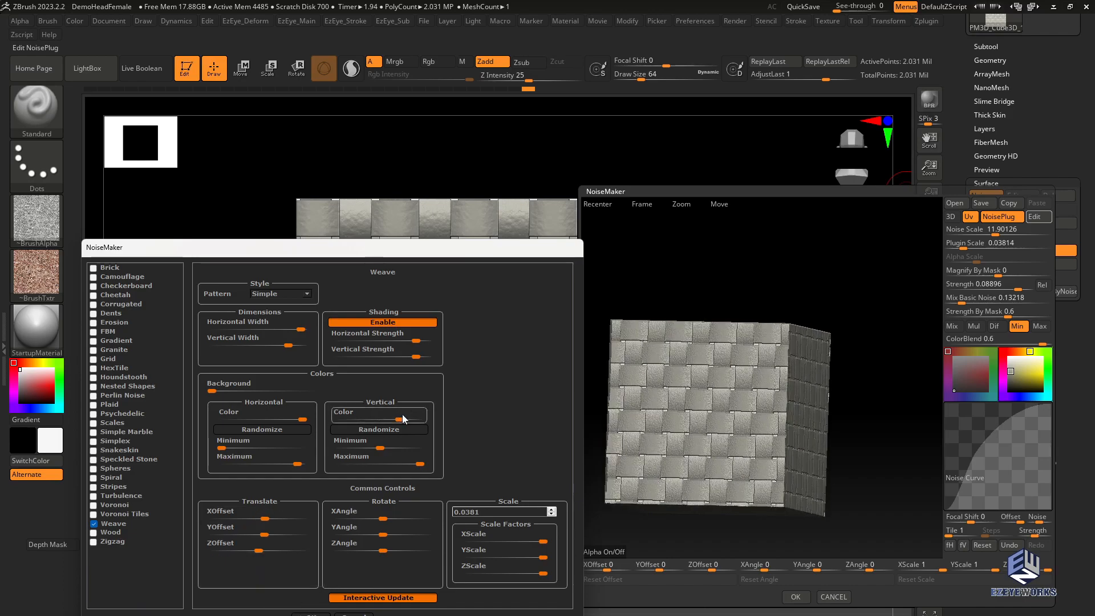
left_click_drag(544, 541, 539, 561)
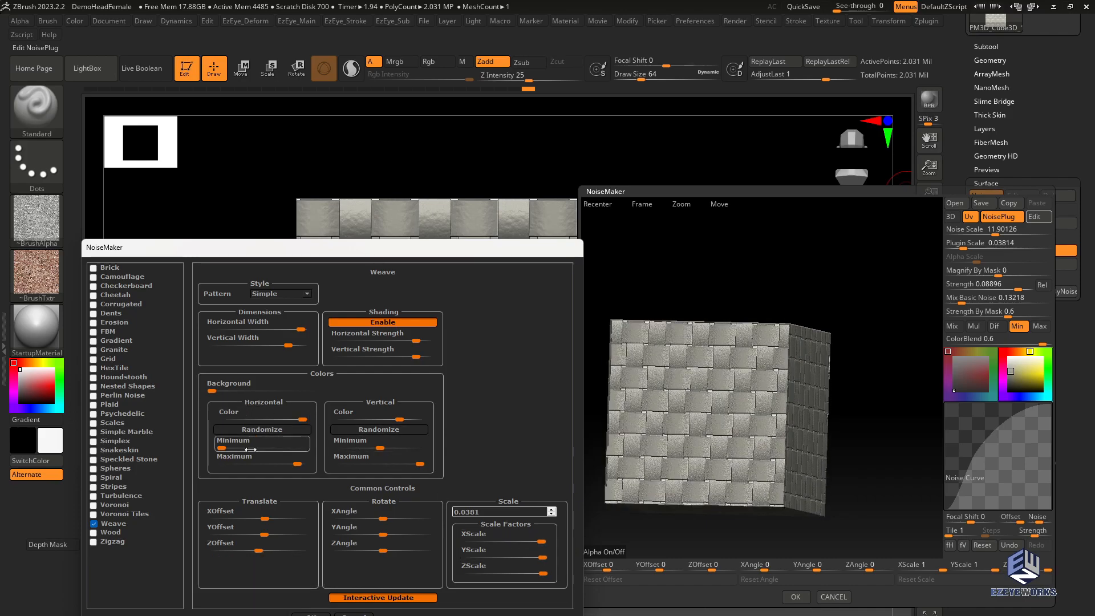
left_click(311, 614)
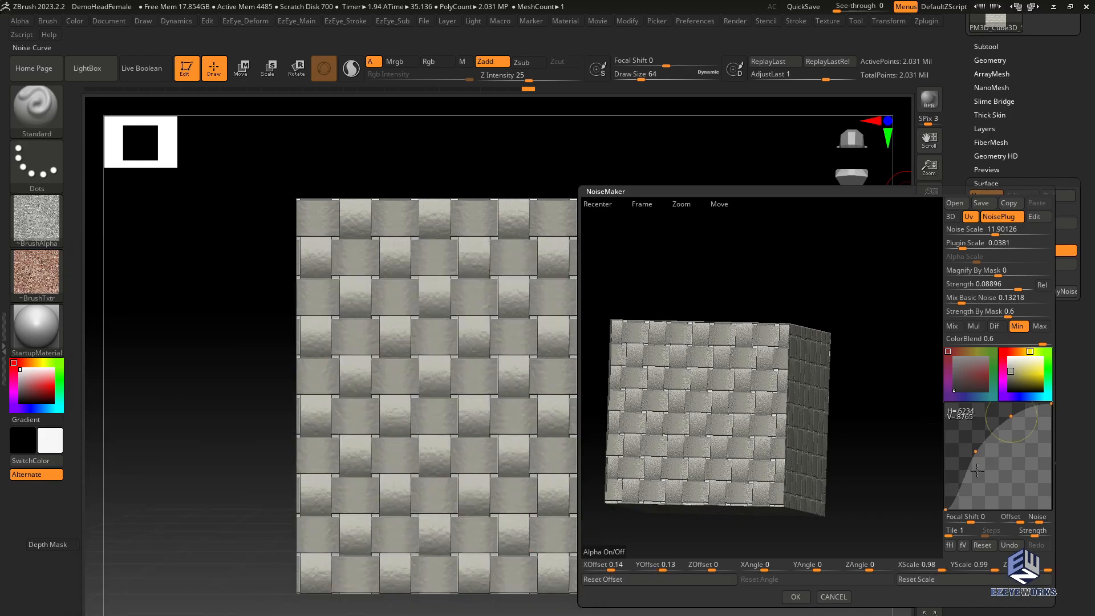
left_click(901, 581)
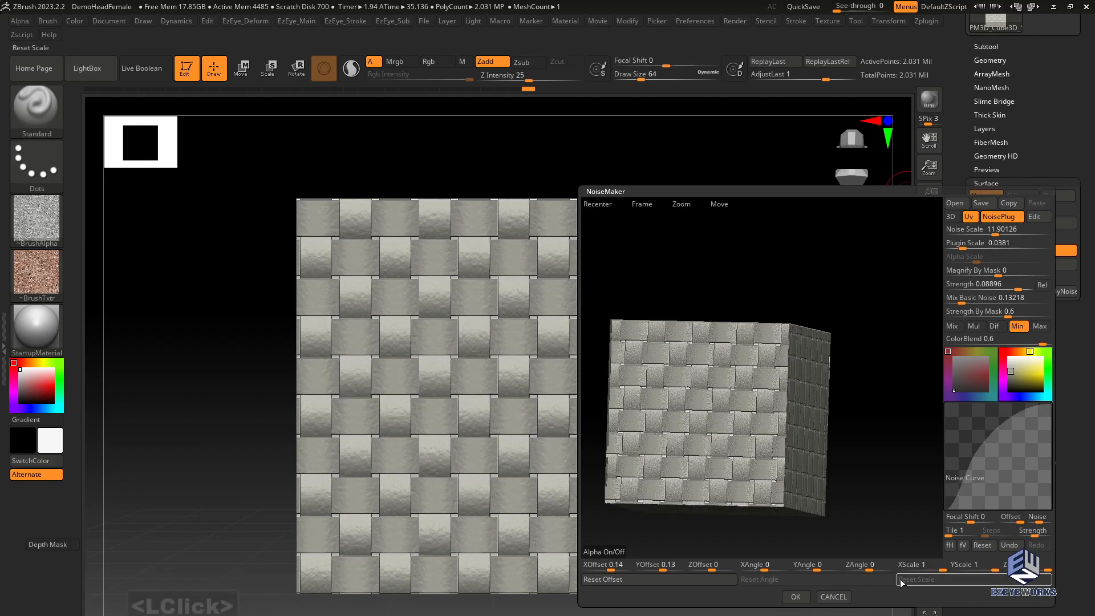
left_click(658, 580)
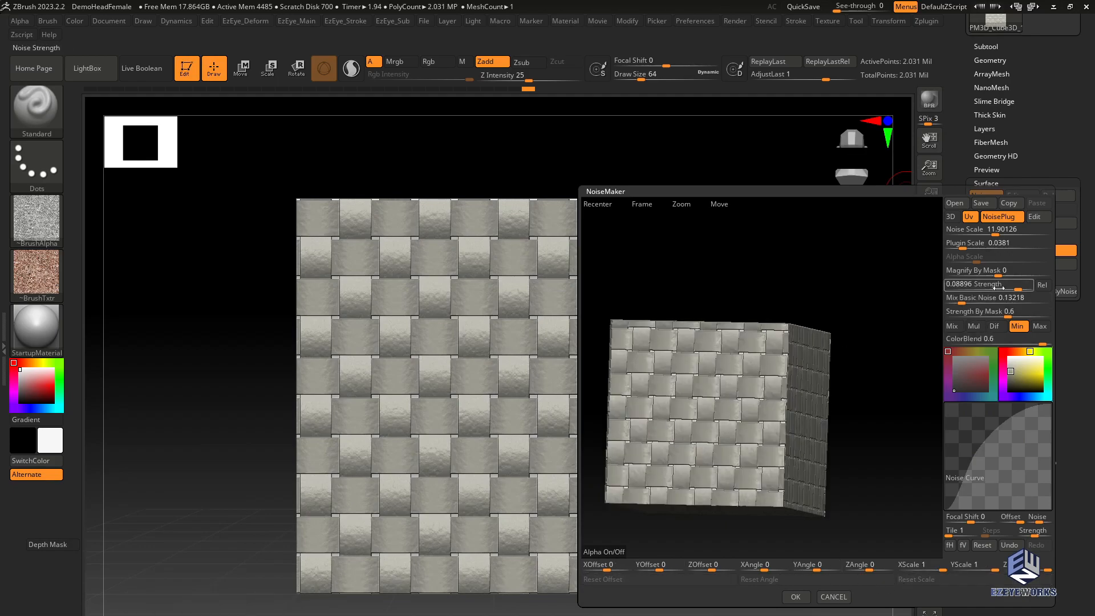
- Set the woven noise's Strength to -0.1201, accept it, and compare the cube with the surface noise off and on
left_click_drag(1020, 289, 992, 298)
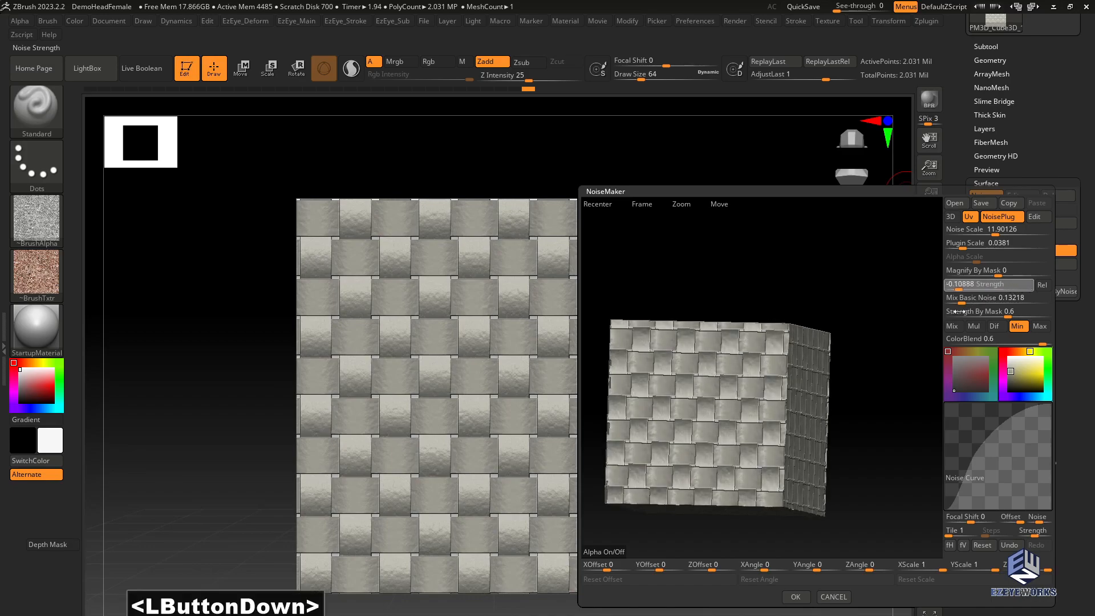
left_click_drag(972, 313, 959, 318)
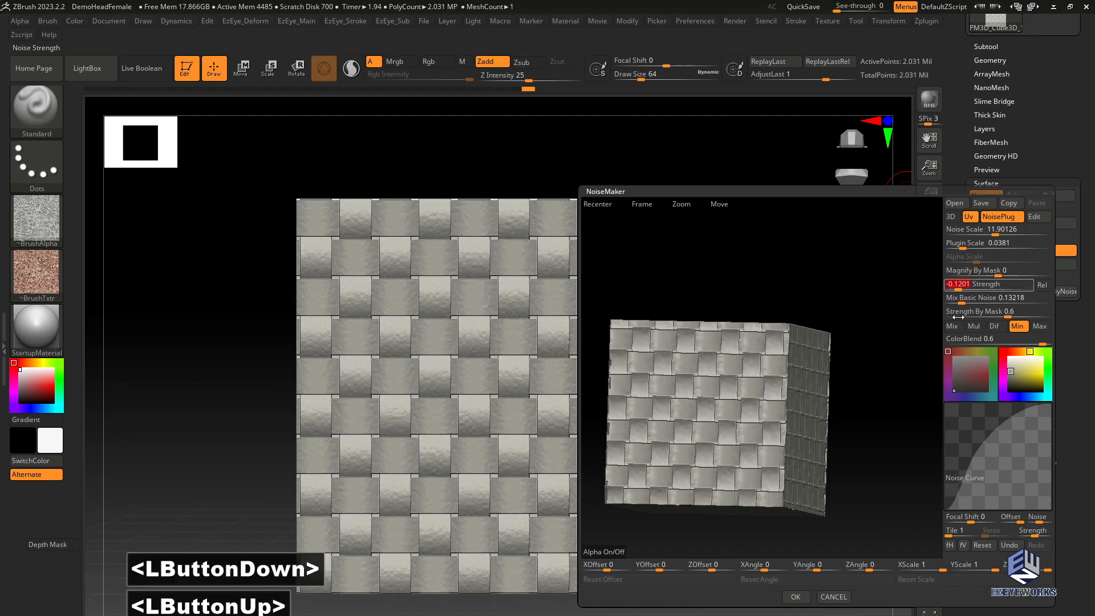
left_click(800, 601)
mouse_move(758, 392)
left_mouse_down()
mouse_move(721, 421)
mouse_move(756, 396)
mouse_move(773, 406)
mouse_move(773, 391)
left_mouse_up()
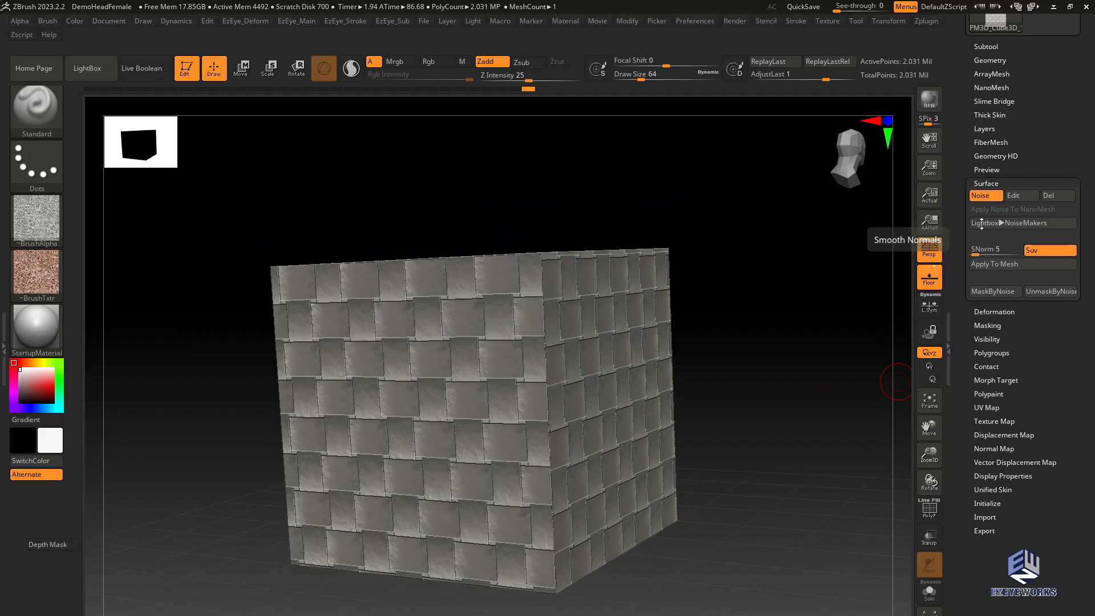
left_click(983, 197)
left_click(985, 196)
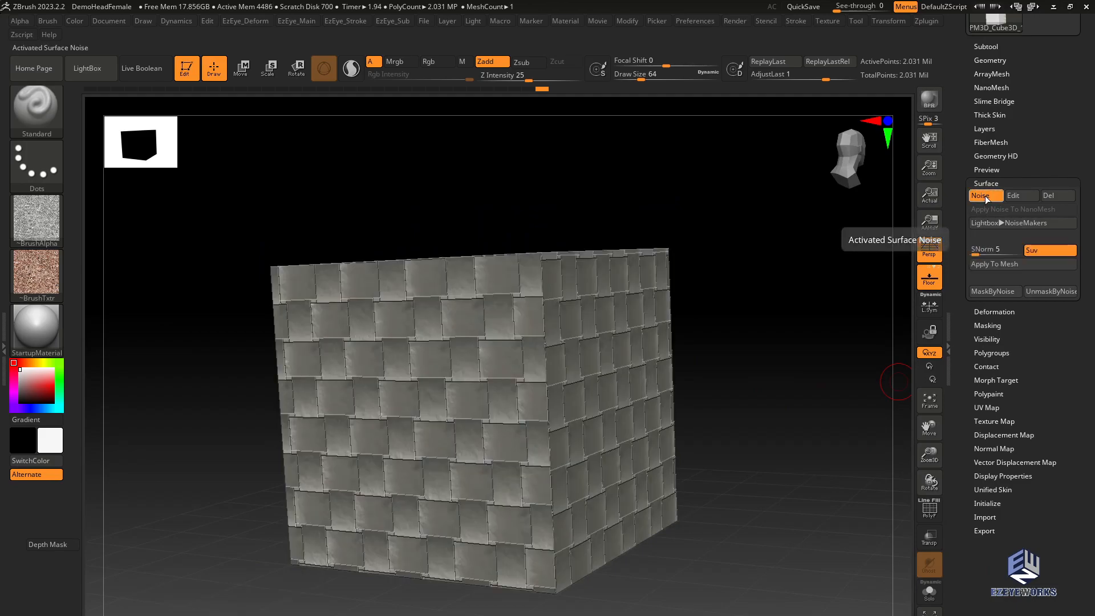
- Try applying the inverted woven noise to the mesh, inspect the cube, and undo the application
left_click(997, 264)
left_click_drag(748, 353, 730, 382)
key("ctrl+z")
- Edit the woven noise and set its Strength to about 0.019
left_click(1016, 196)
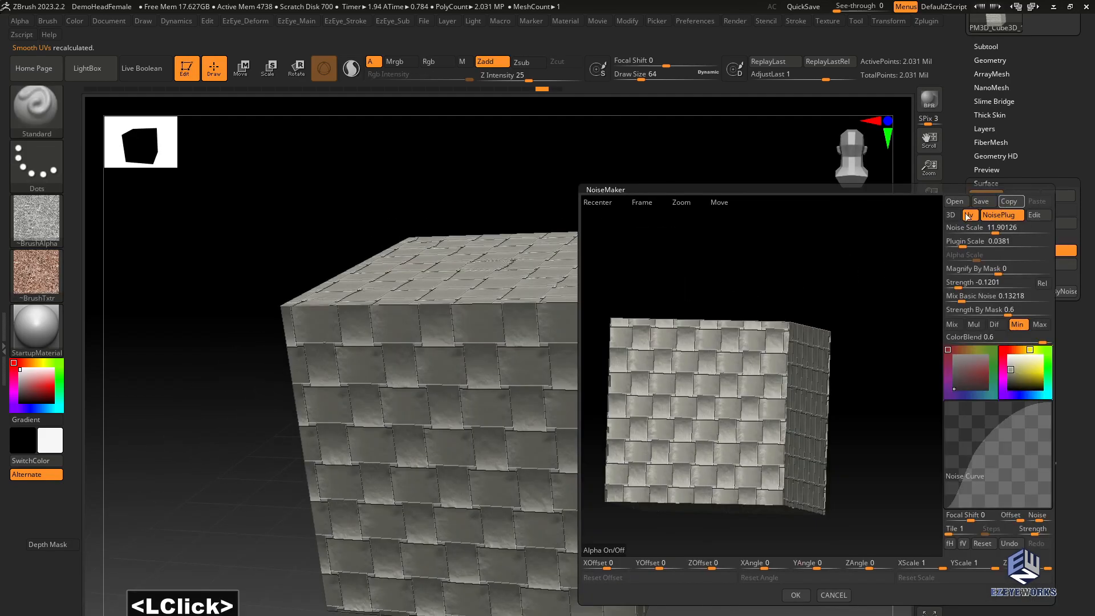
left_click(997, 274)
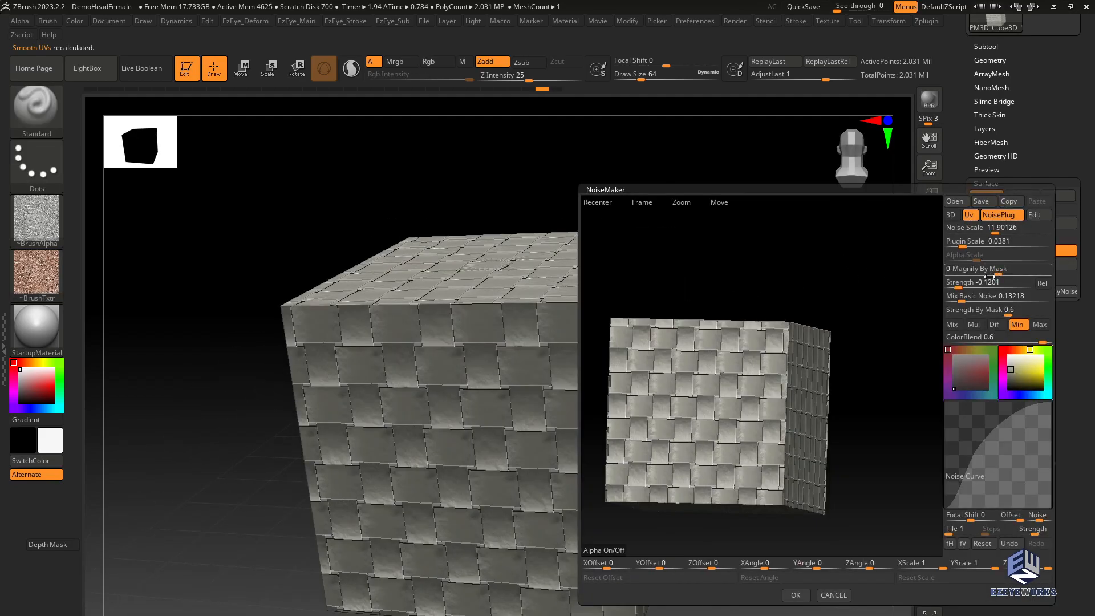
left_click(987, 283)
type("-0")
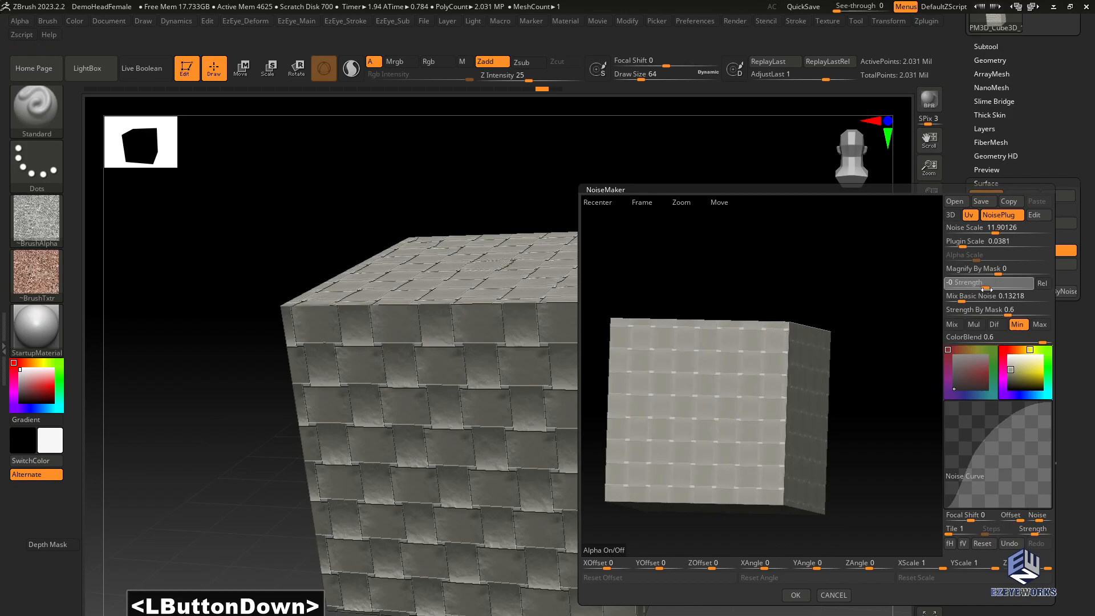
left_click_drag(999, 296, 1008, 296)
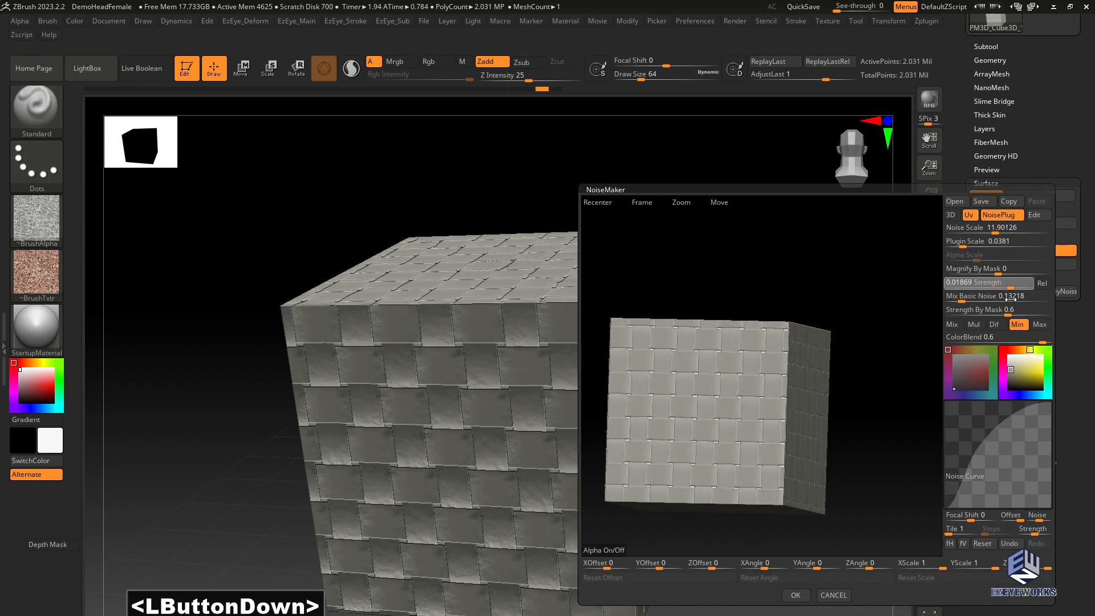
left_click(796, 595)
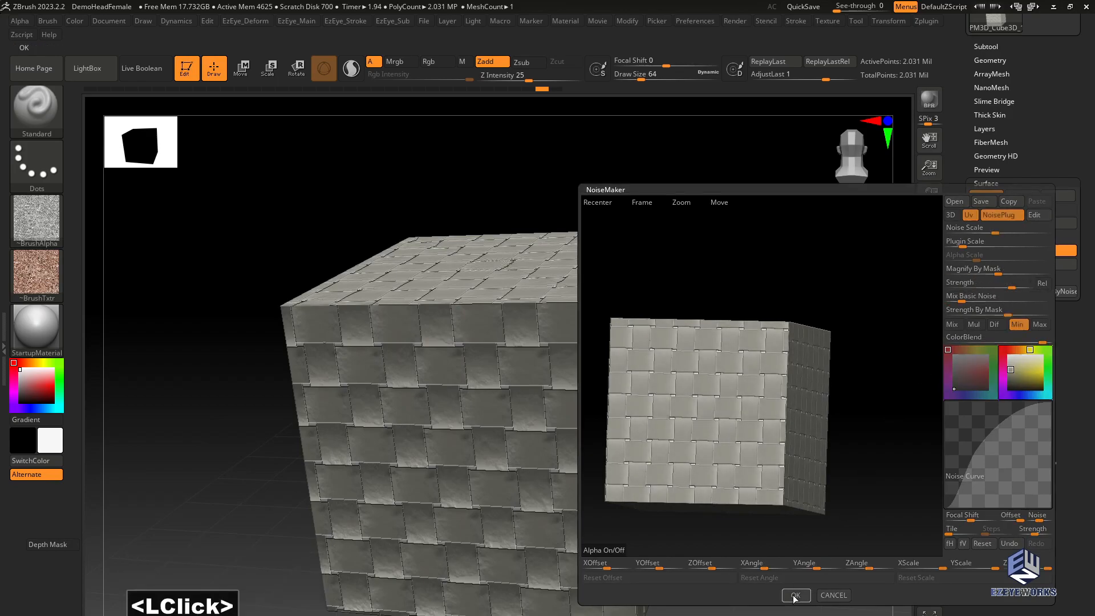
- Try applying the weaker woven noise to the mesh, undo it, and leave the surface noise active
left_click(995, 264)
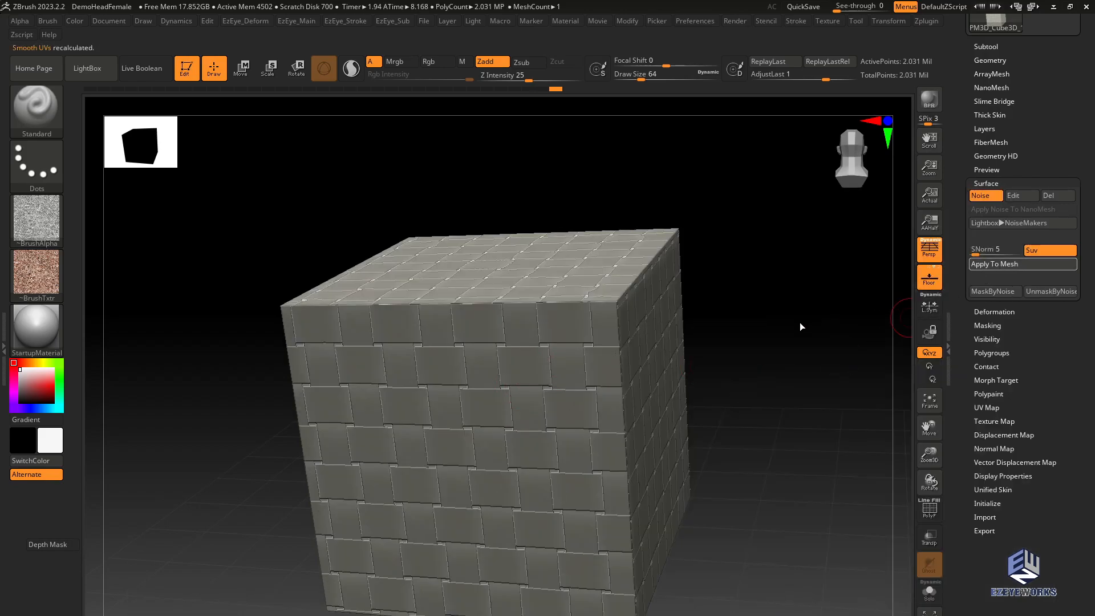
left_click_drag(798, 323, 715, 384)
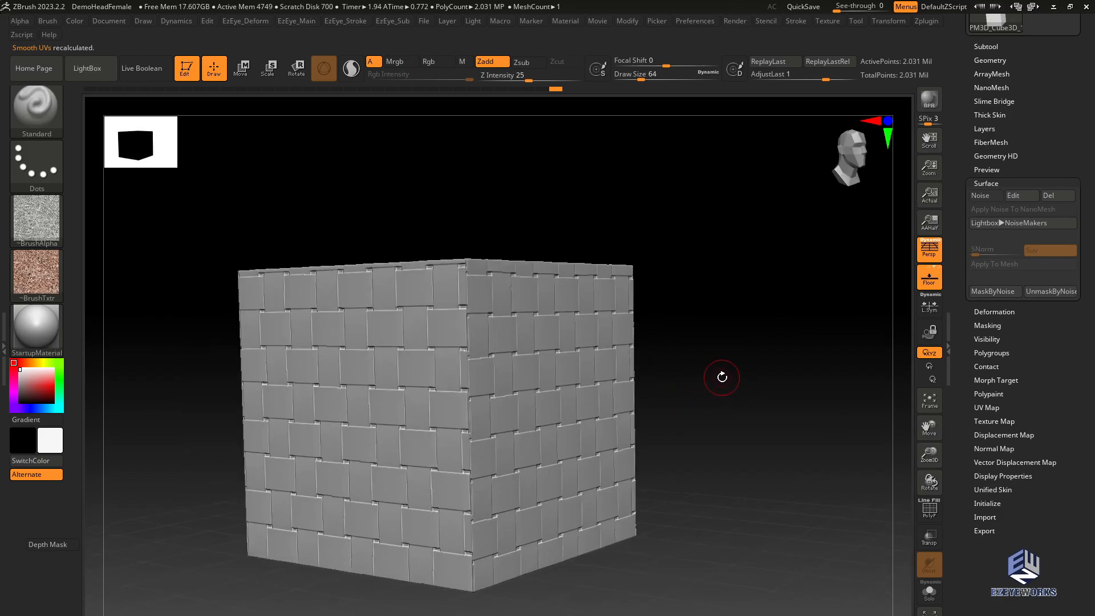
key("ctrl+z")
double_click(987, 197)
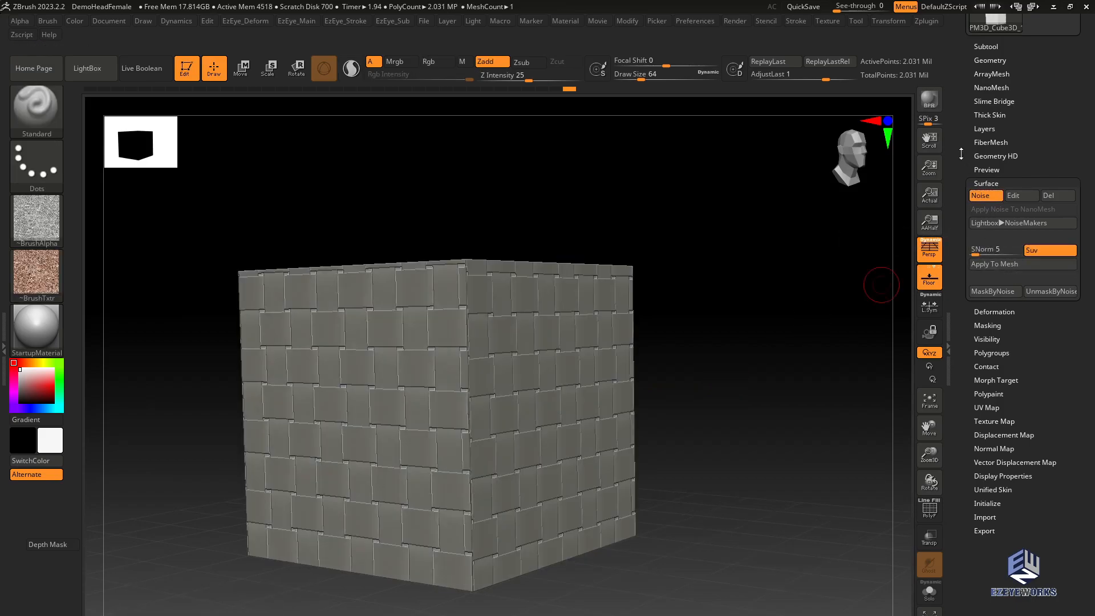
- Add a new recording layer to the cube and apply the woven surface noise to the mesh on it
left_click_drag(986, 144, 985, 217)
left_click(984, 202)
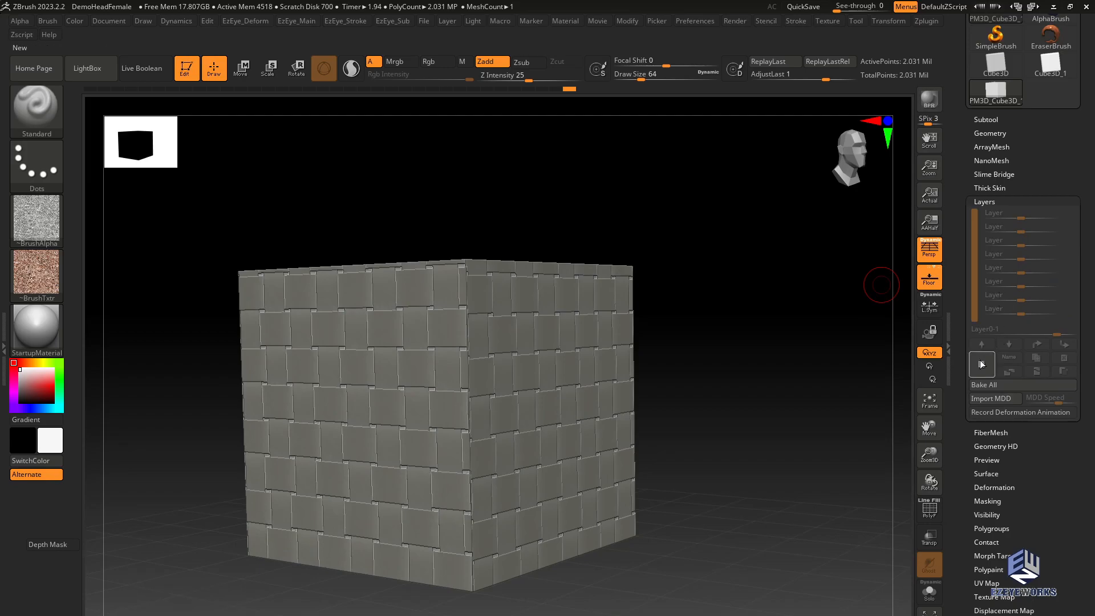
left_click_drag(960, 425, 960, 316)
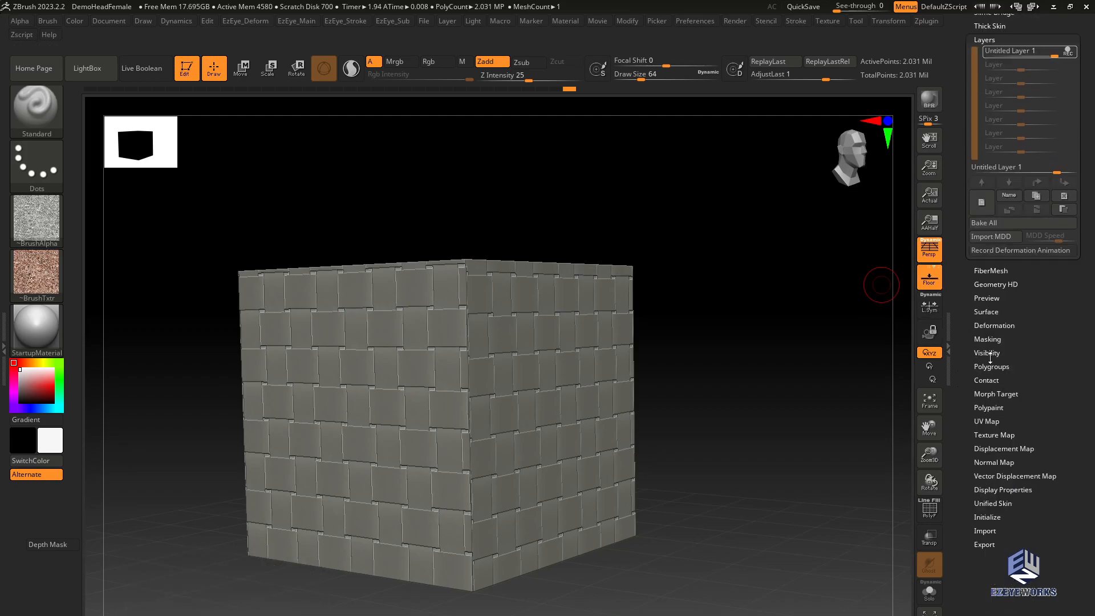
left_click(986, 312)
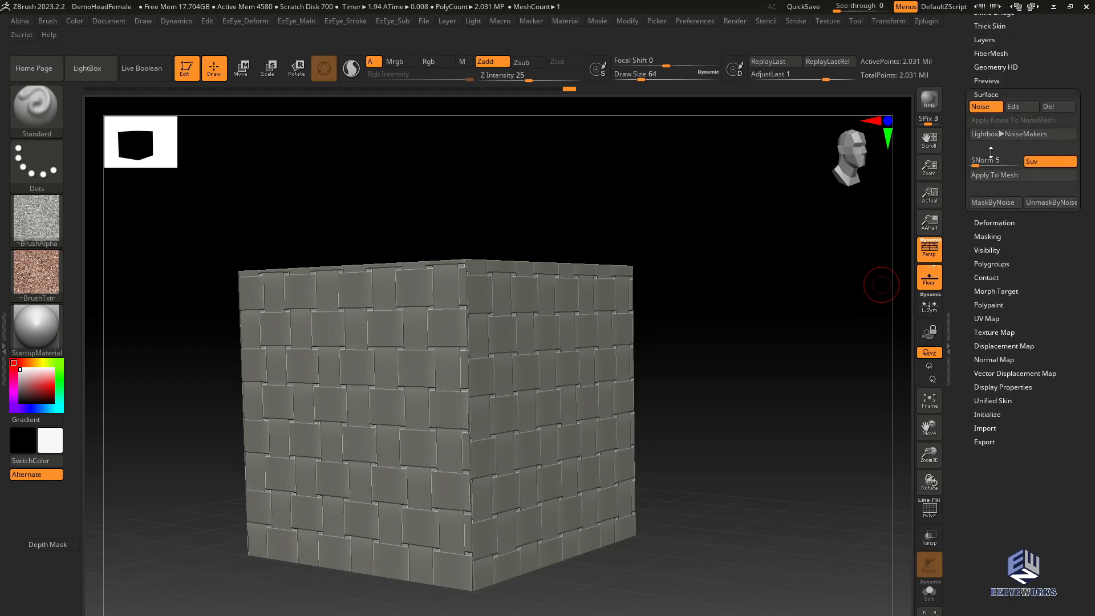
left_click(1001, 174)
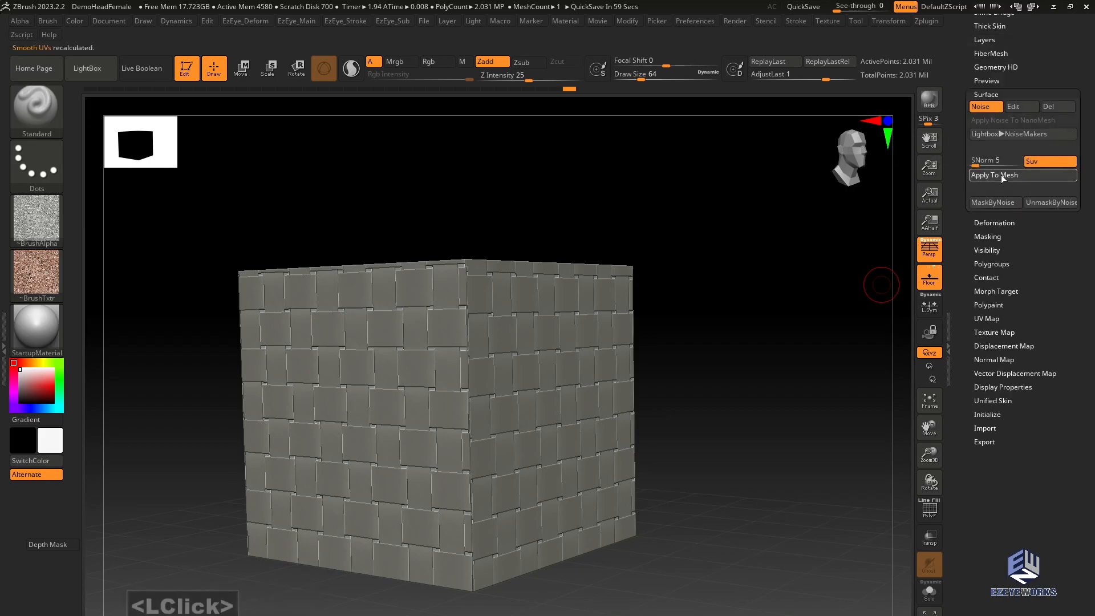
- Raise the noise layer's intensity to 5 with recording off, and bake all layers into the mesh
left_click_drag(965, 284, 1003, 346)
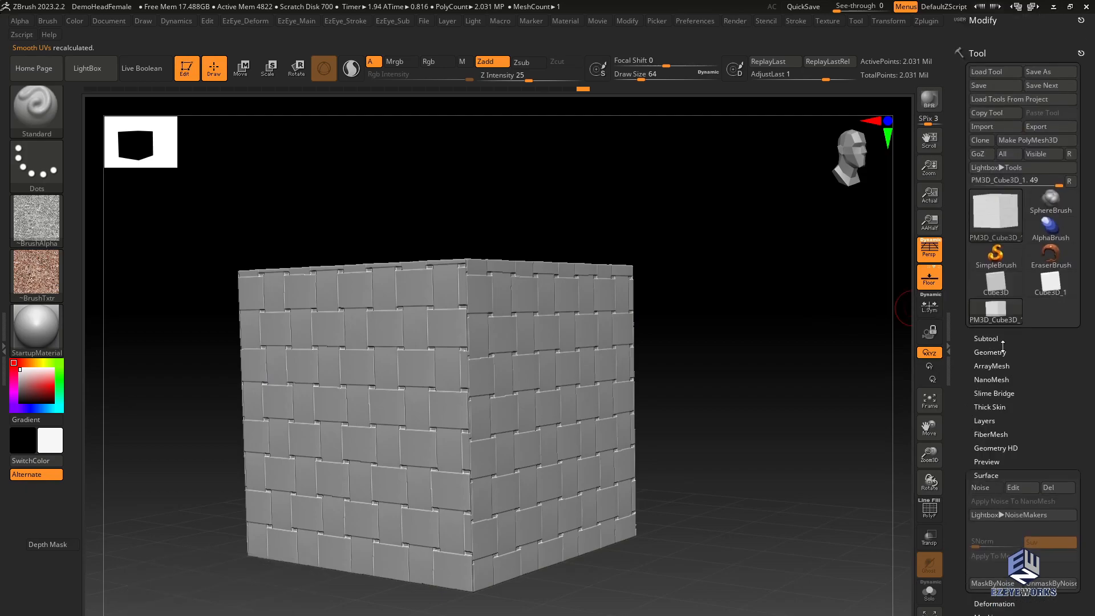
left_click(987, 421)
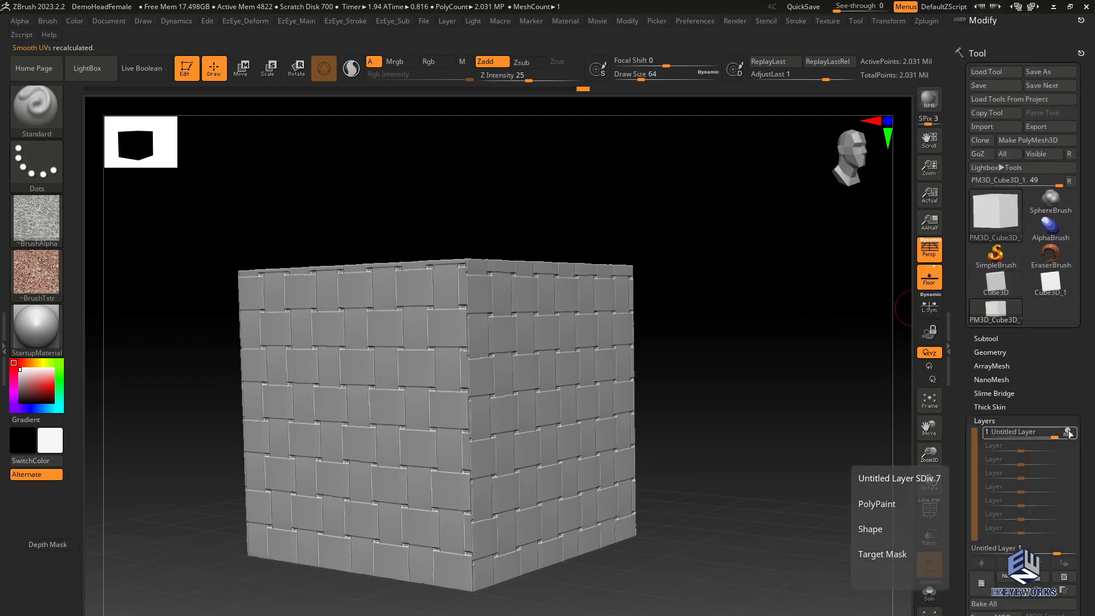
left_click_drag(1057, 554, 1079, 566)
left_click_drag(968, 595, 979, 537)
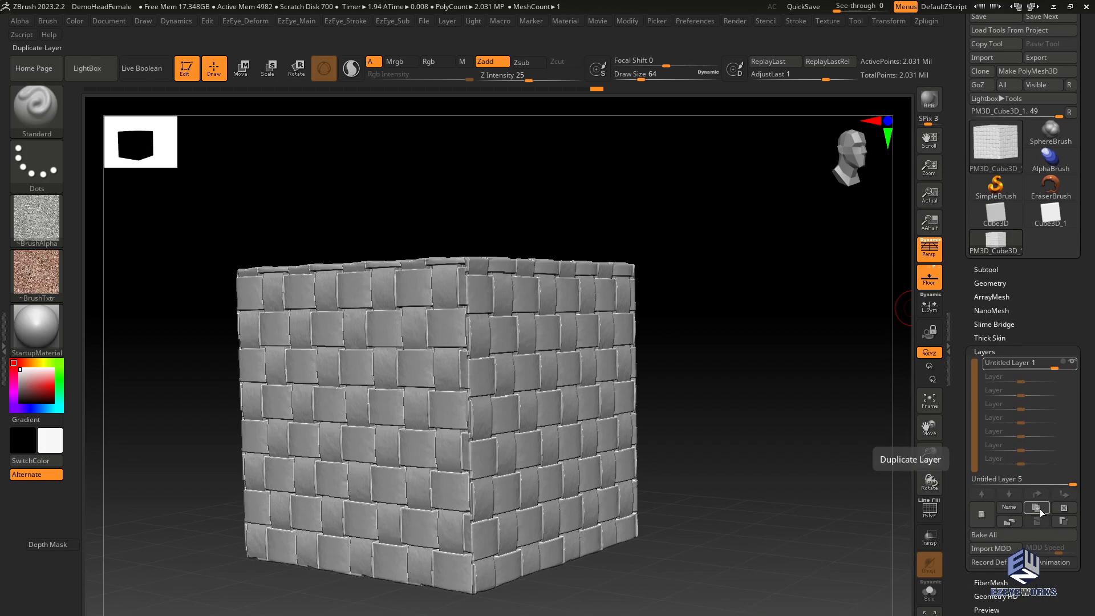
left_click(996, 535)
- Inspect the baked weave, duplicate the cube subtool, and hide the copy with the original PM3D_Cube3D_1 selected
left_click_drag(766, 471, 736, 484, "alt")
left_click(736, 444, "shift")
left_click_drag(762, 475, 763, 418)
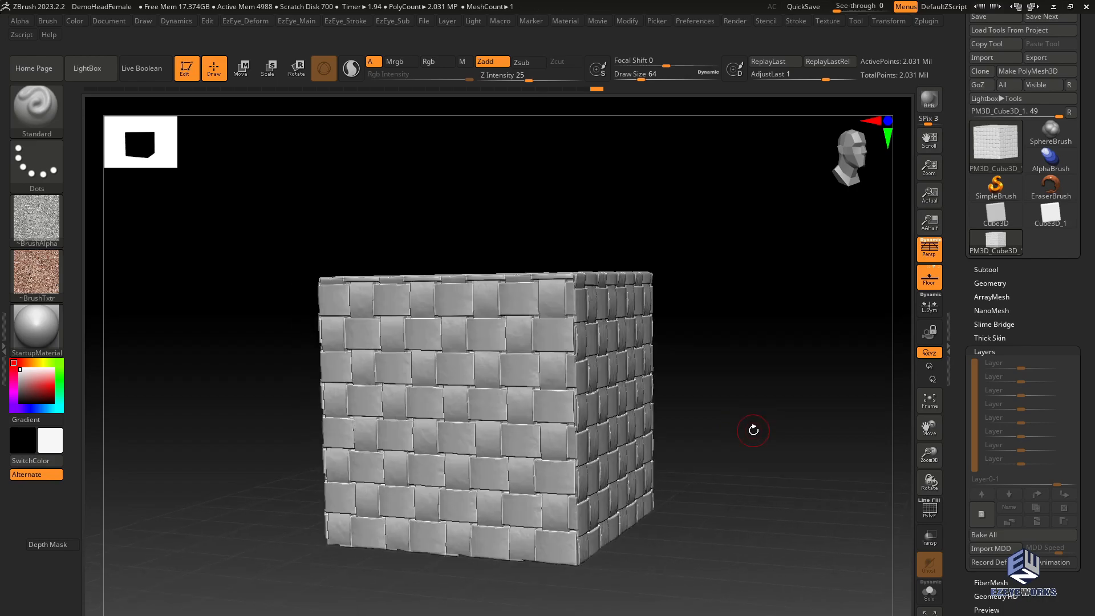
left_click_drag(752, 434, 662, 403)
left_click_drag(746, 349, 751, 343, "alt")
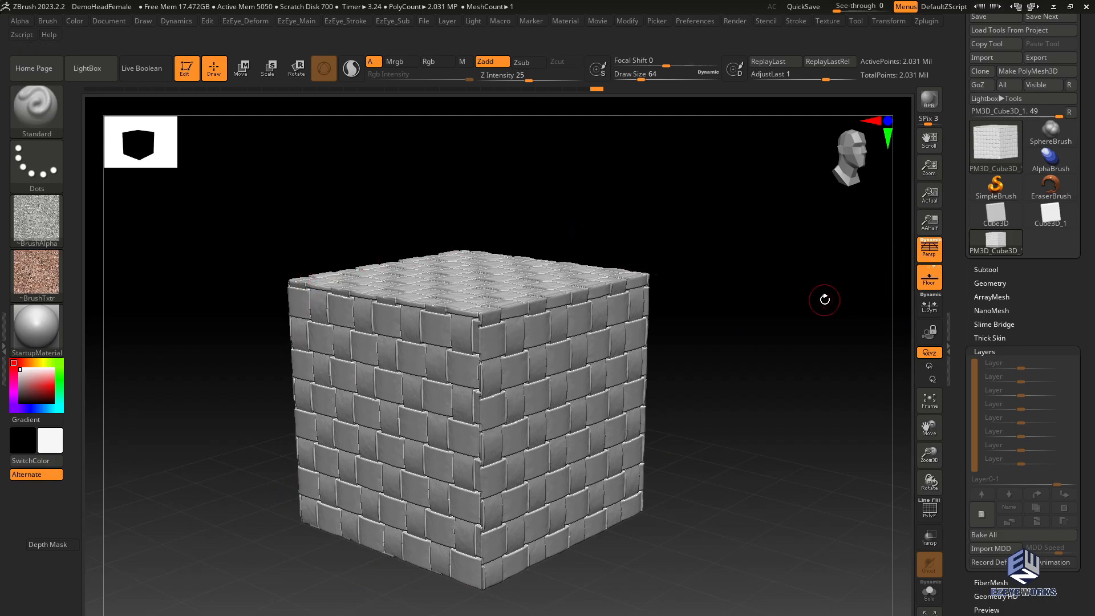
left_click(978, 271)
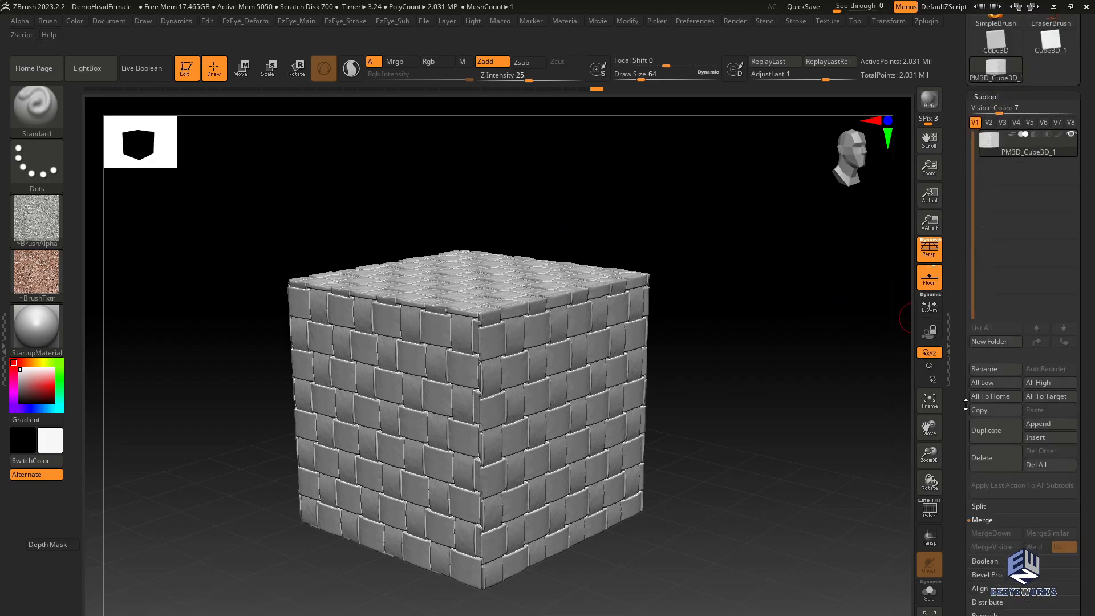
left_click(984, 433)
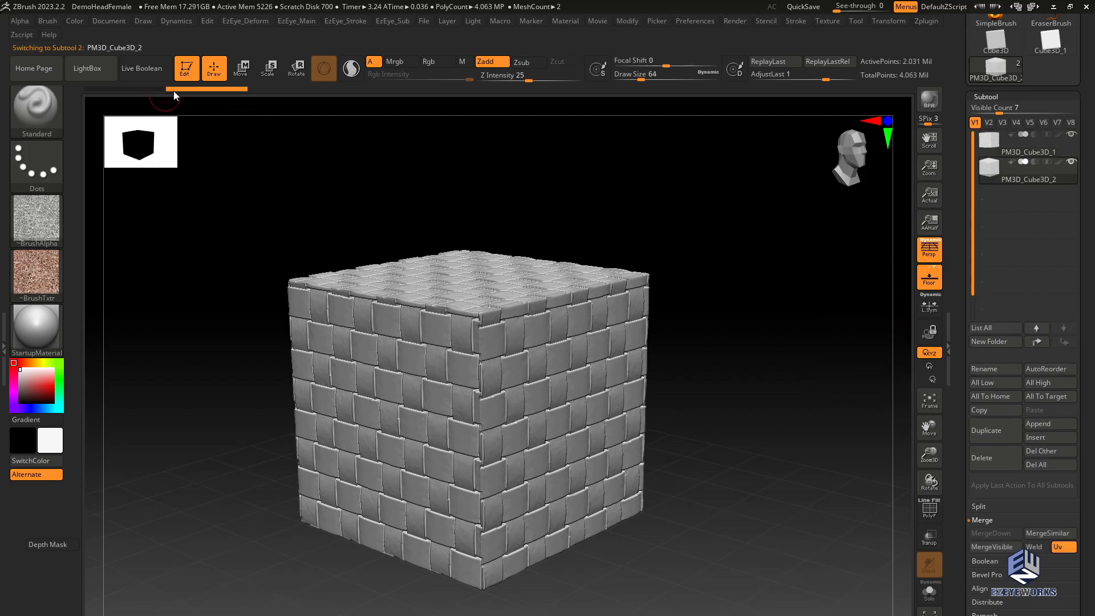
left_click(1072, 162)
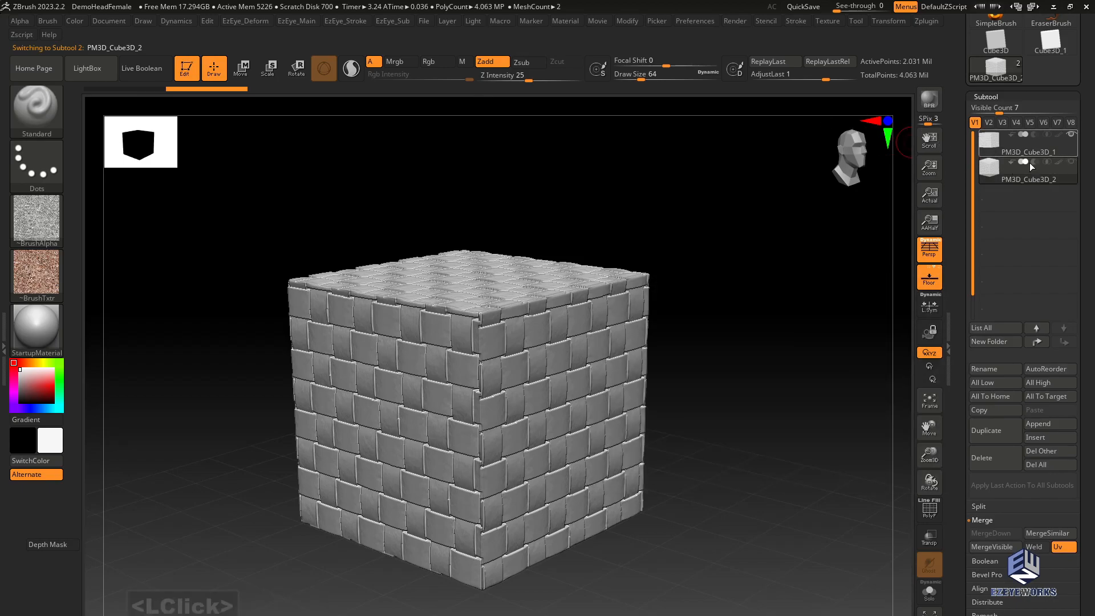
left_click(1019, 150)
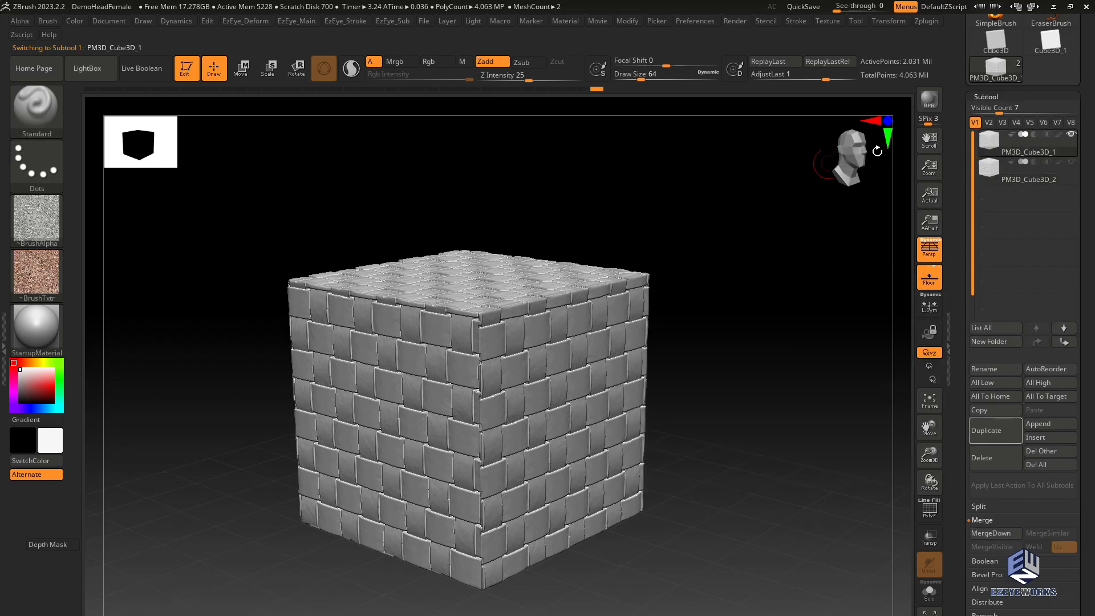
- Rewind the original cube's undo history to its smooth state, and show its polygroups and wireframe with PolyFrame
left_click(986, 97)
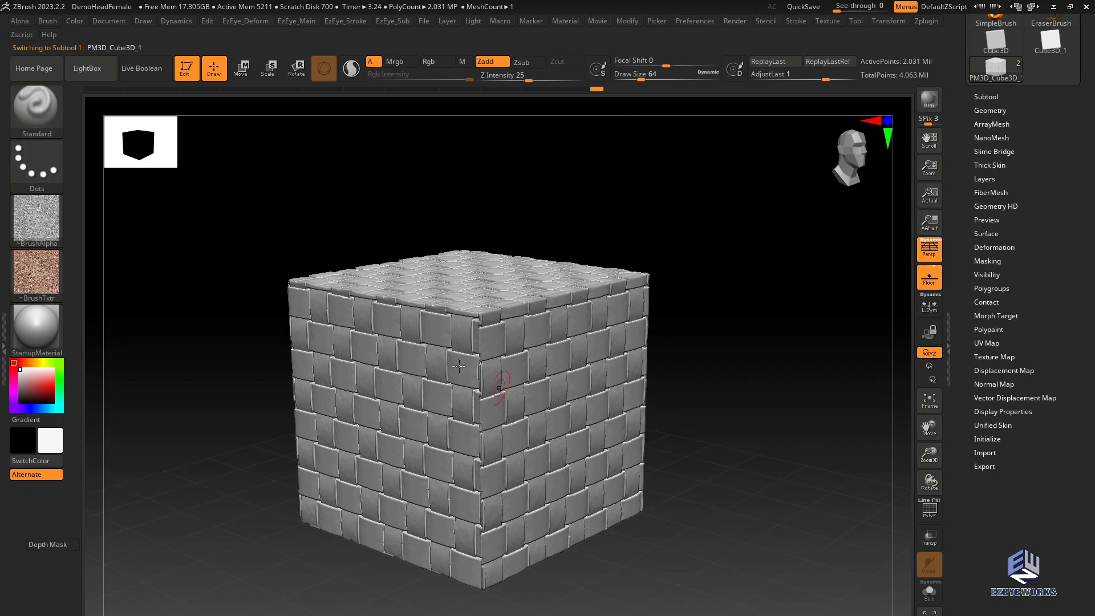
left_click_drag(602, 94, 516, 92)
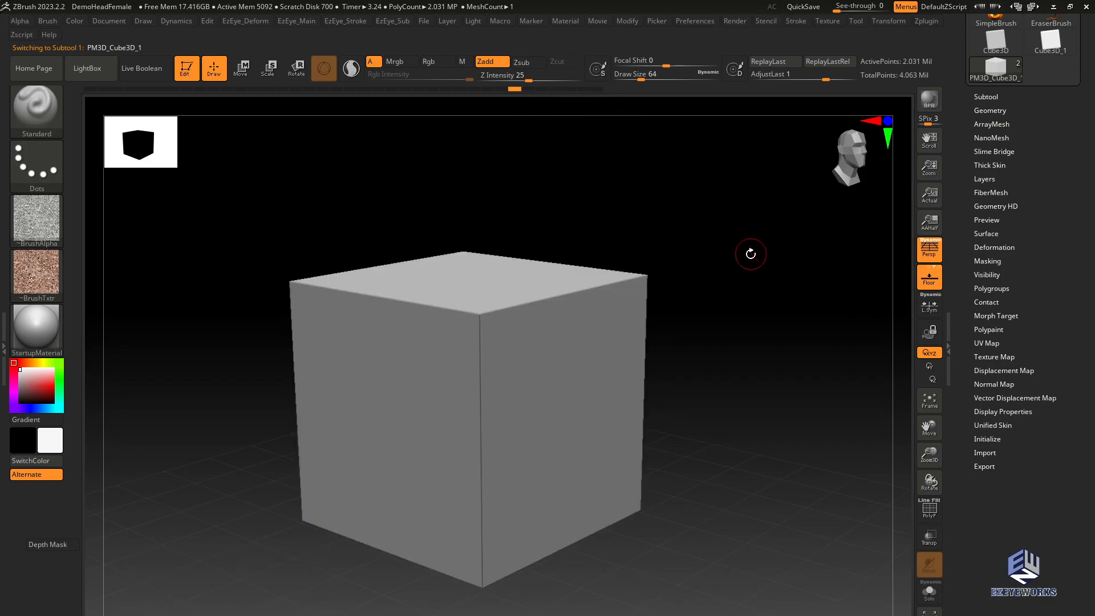
key("shift+f")
key("shift+f")
left_click_drag(516, 91, 519, 91)
key("shift+f")
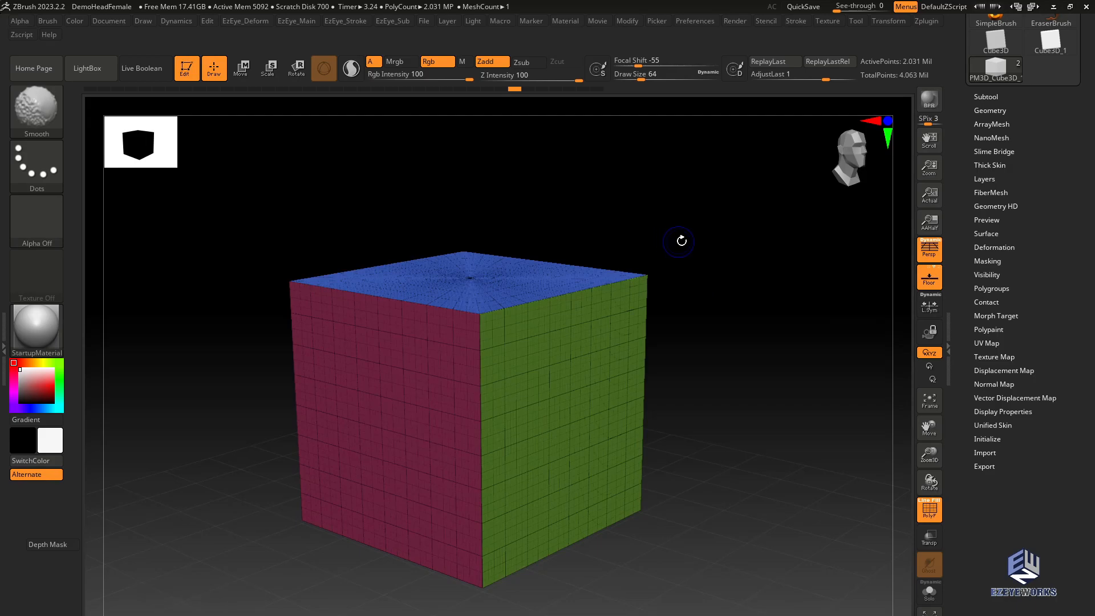
left_click(986, 97)
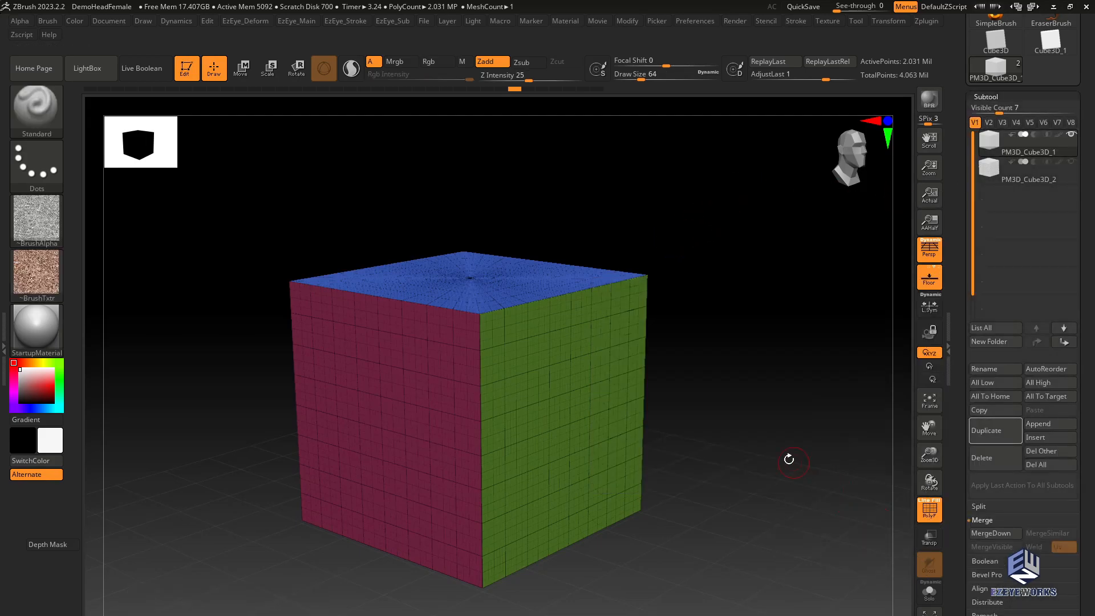
- Show the hidden woven copy PM3D_Cube3D_2, move the smooth cube clear of it, and turn PolyFrame off
key("w")
left_click(1069, 167)
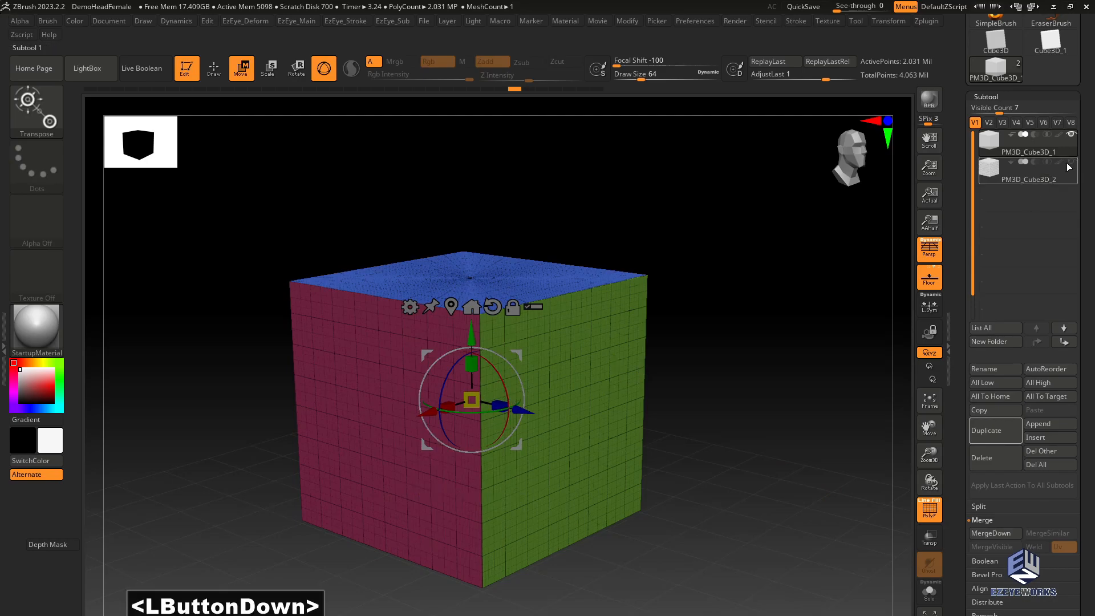
left_click_drag(429, 413, 645, 346)
key("shift+f")
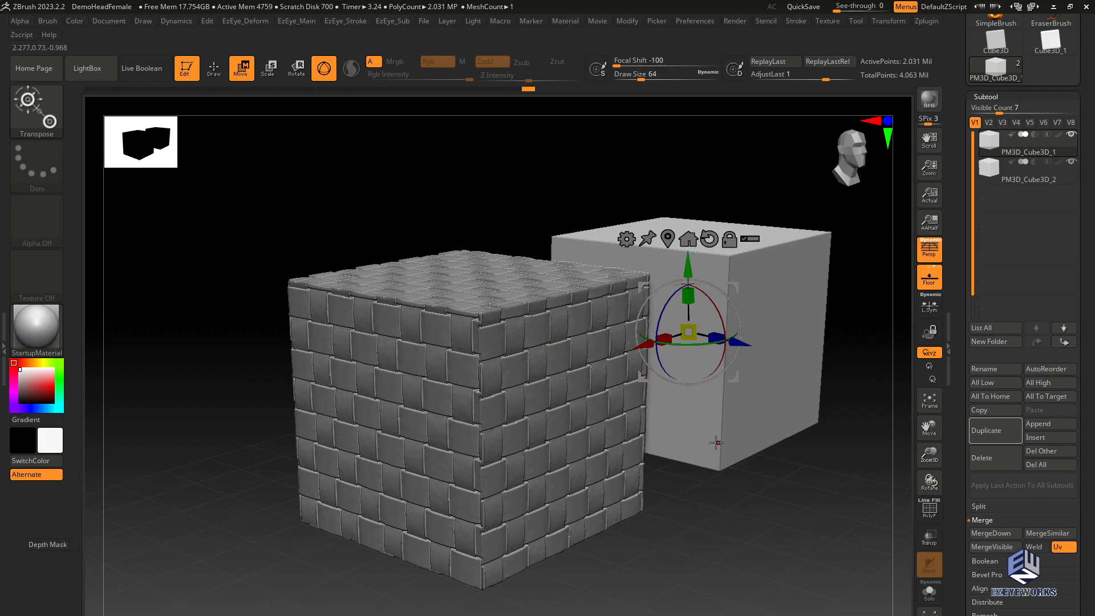
- Inspect the smooth cube's polygroups and wireframe with PolyFrame, comparing it with the woven copy beside it
key("q")
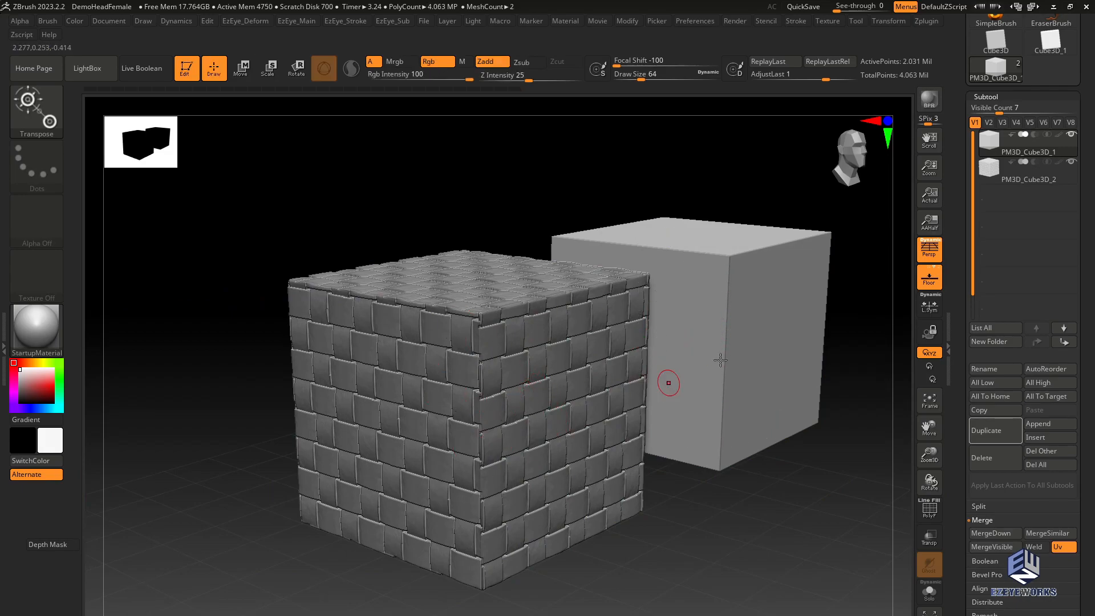
left_click(756, 323, "alt")
key("shift+f")
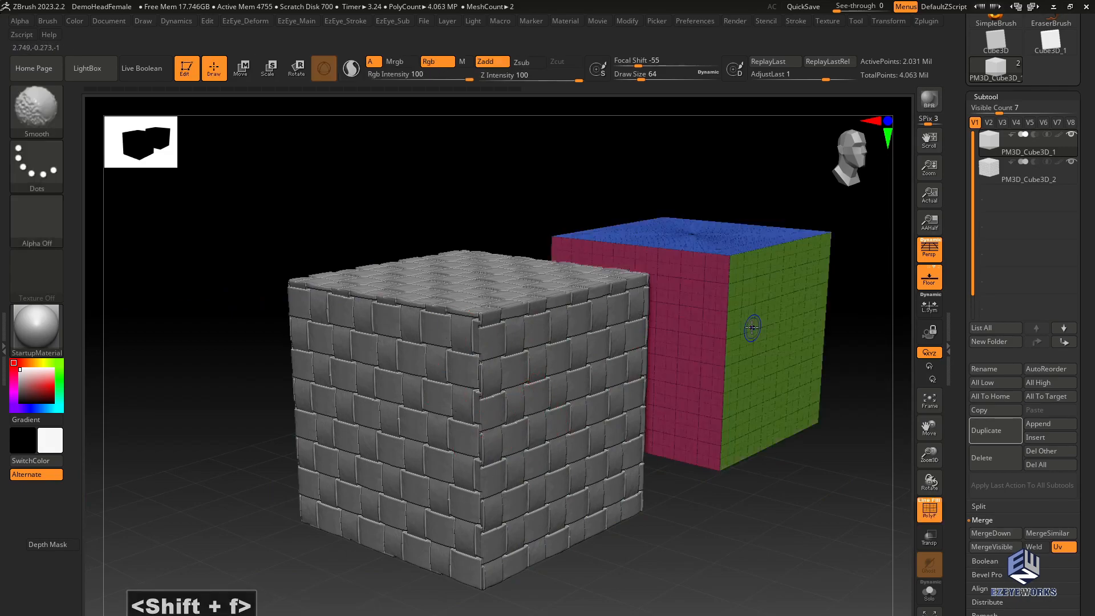
key("w")
key("q")
key("shift+f")
key("w")
key("q")
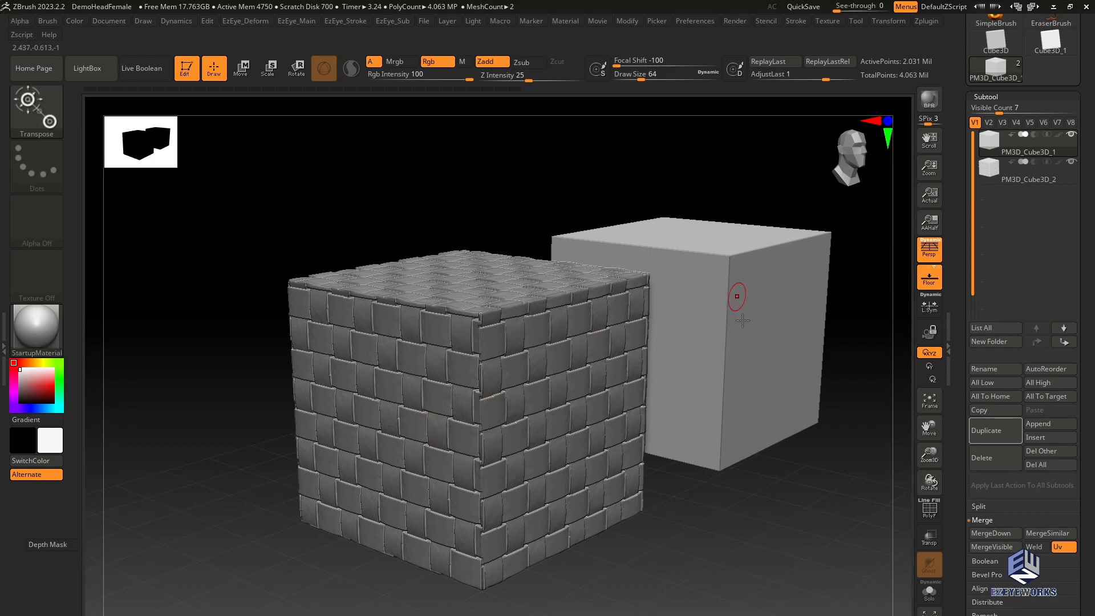
- Move the smooth cube back over the woven copy, with both subtools visible and PM3D_Cube3D_1 selected
key("w")
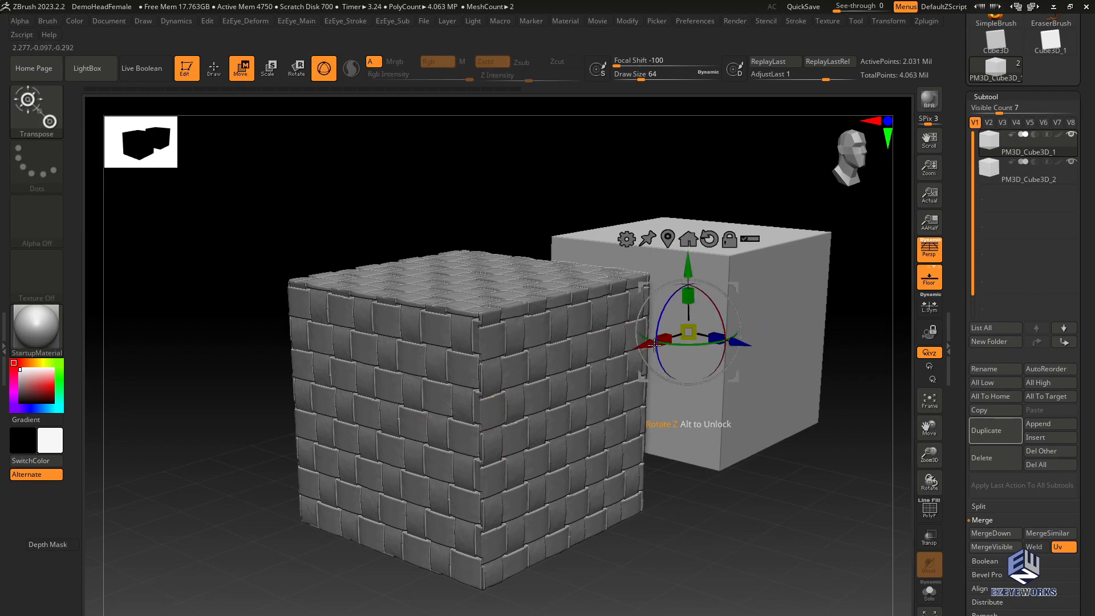
left_click_drag(650, 408, 439, 450)
left_click(1012, 167)
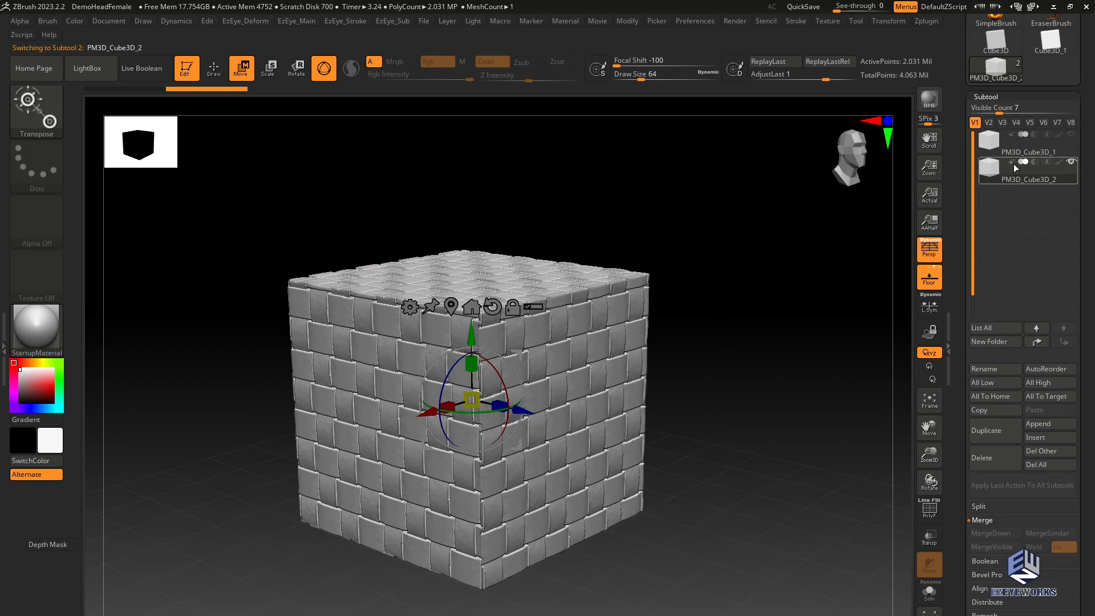
left_click(1072, 135)
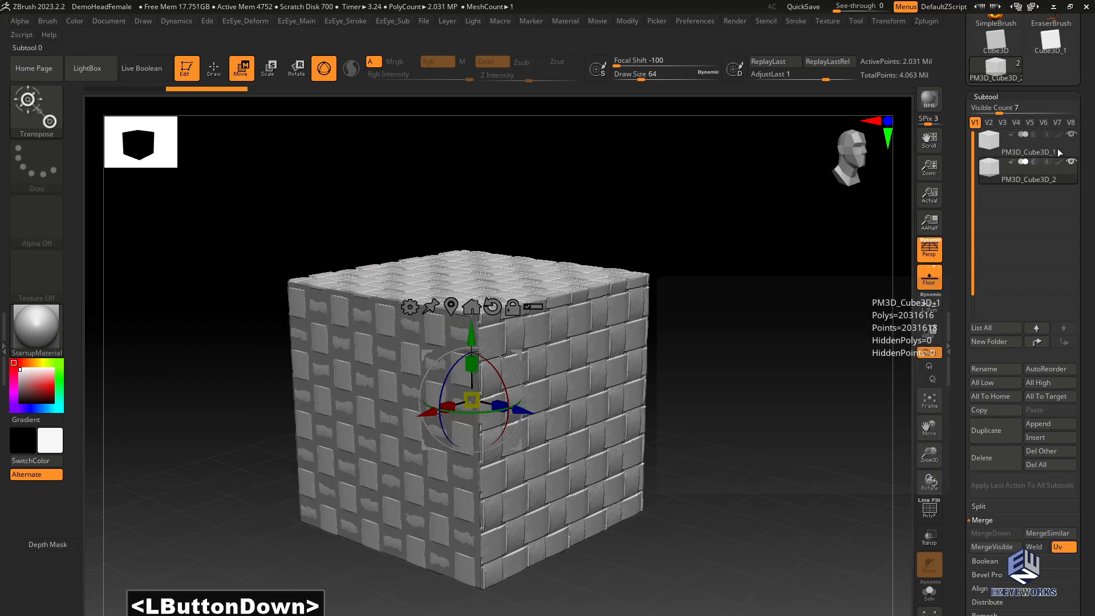
left_click(1058, 148)
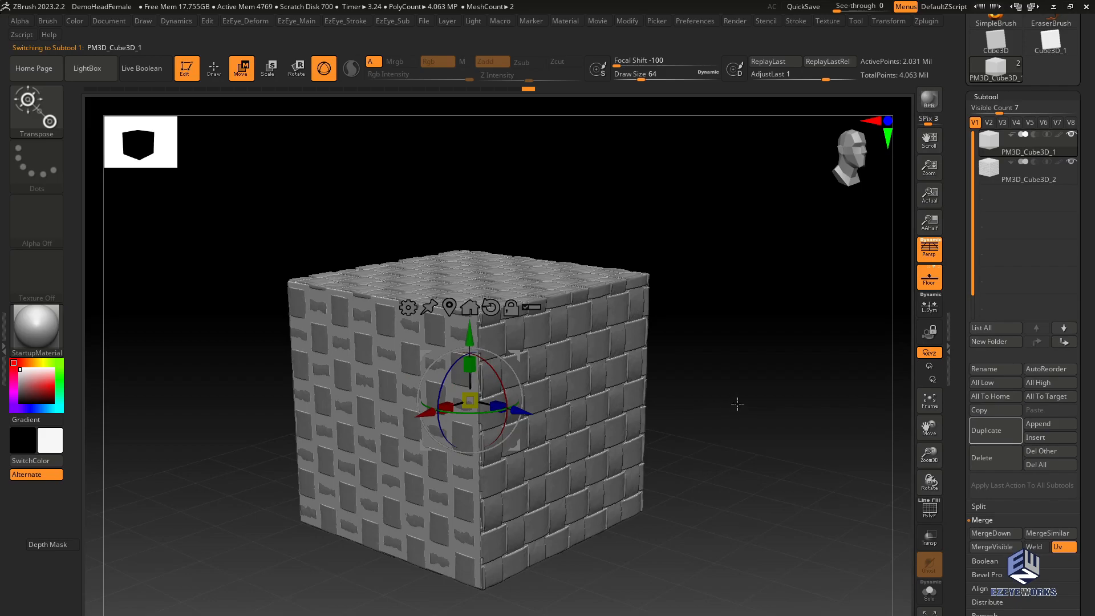
- Try projecting the woven copy's detail onto the smooth cube with ProjectAll at a distance of 0.02, and isolate the cube
left_click_drag(731, 393, 708, 380)
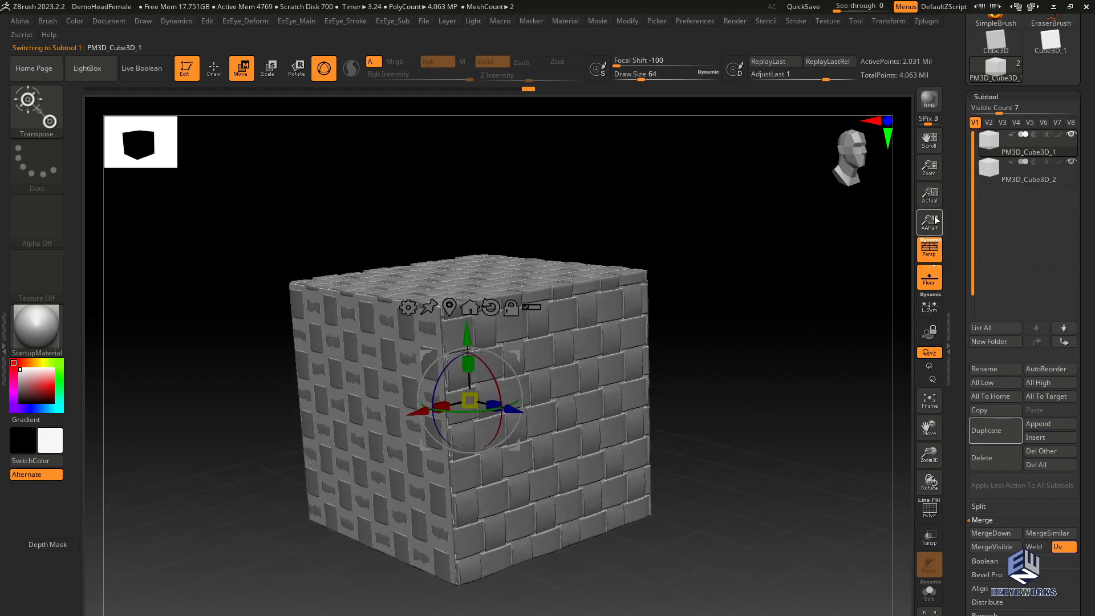
left_click_drag(960, 462, 964, 426)
left_click(982, 474)
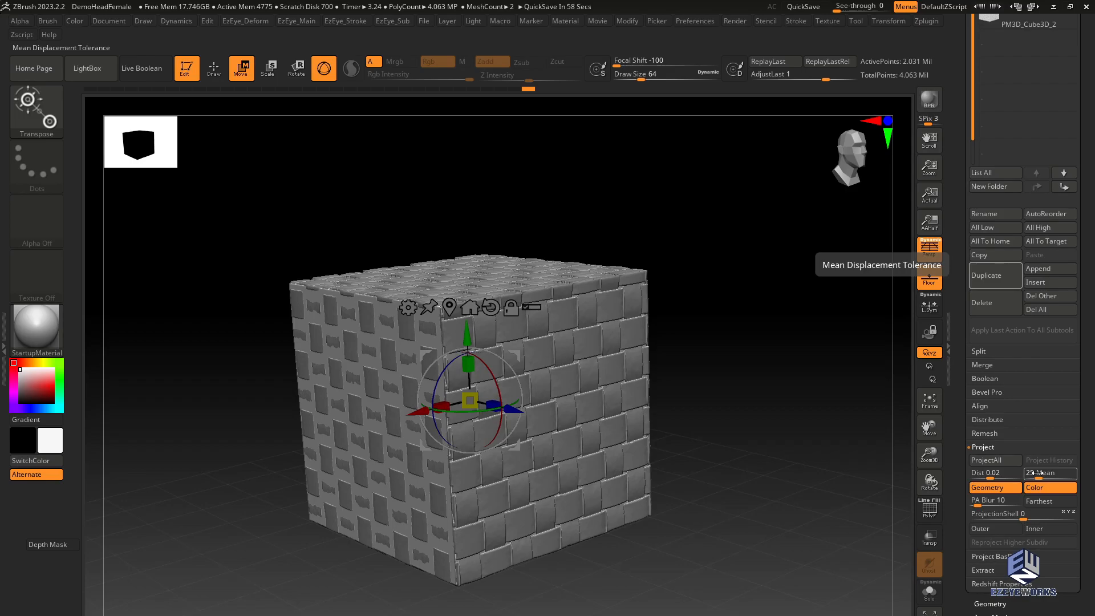
left_click(1004, 460)
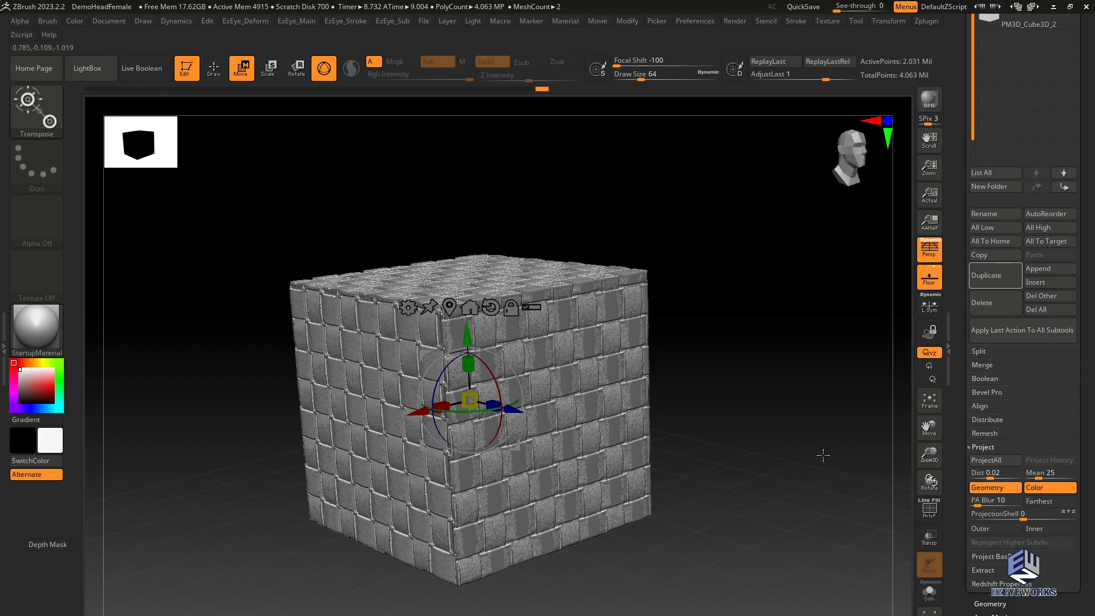
left_click(930, 592)
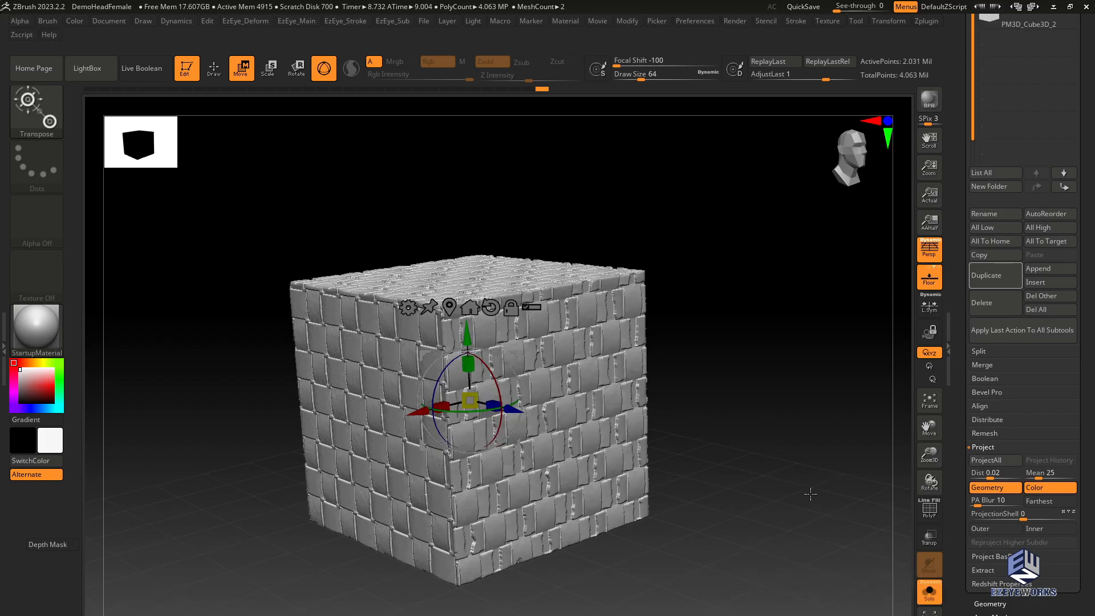
- Inspect the projected weave up close, undoing and redoing the projection to compare it with the smooth surface
left_click_drag(689, 480, 599, 388)
key("ctrl+z")
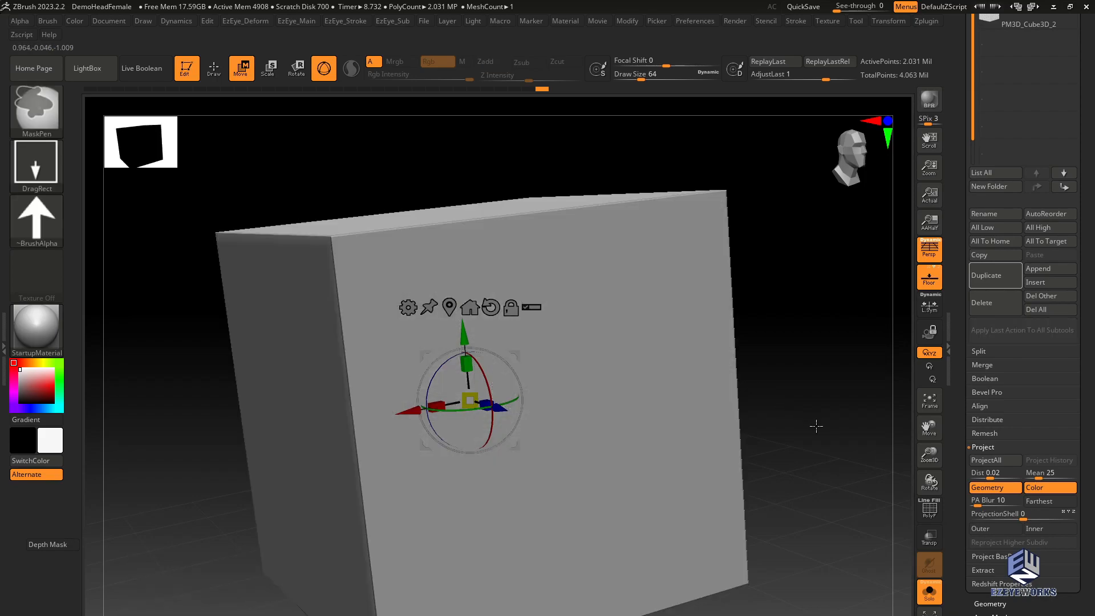
key("ctrl+shift+z")
left_click_drag(736, 322, 685, 342)
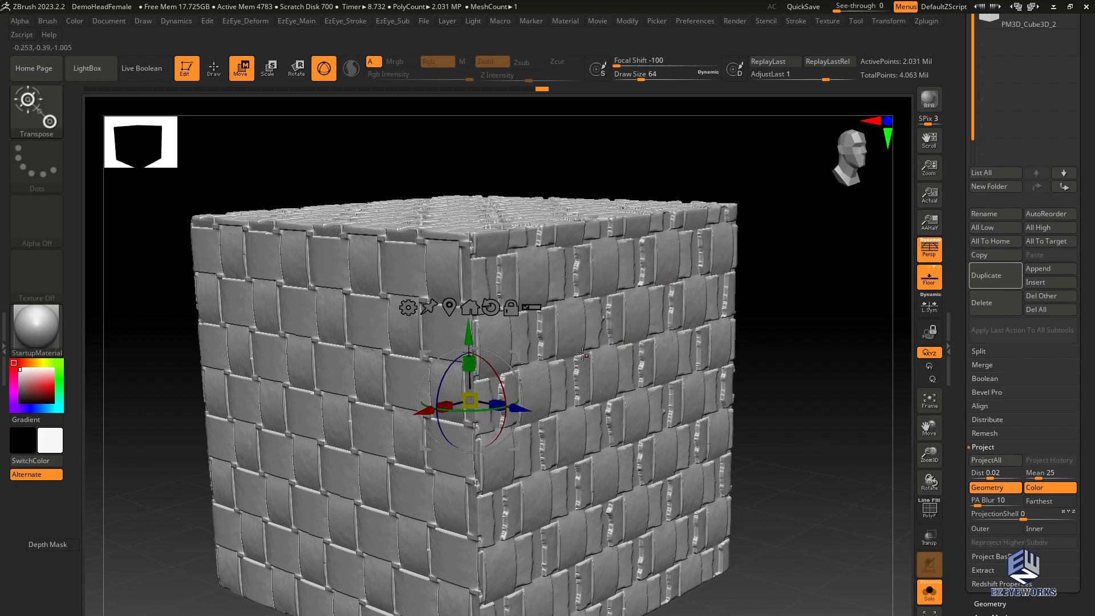
left_click_drag(797, 473, 912, 465)
- Undo the projection on the isolated cube and set the projection distance to 0.05
key("ctrl")
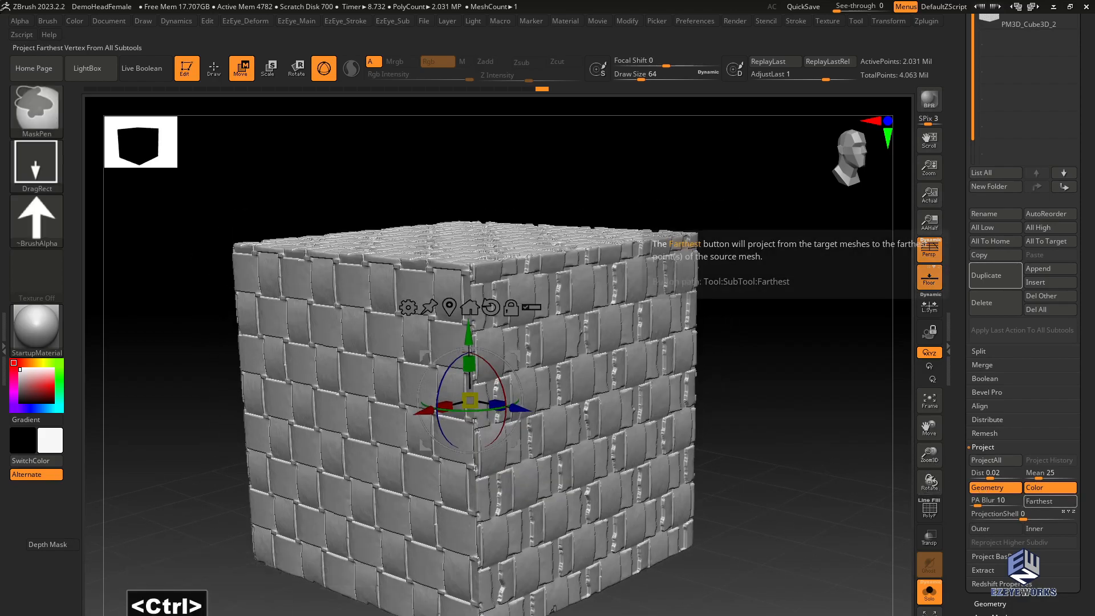
key("ctrl+z")
key("ctrl+z")
key("ctrl+z")
left_click(985, 473)
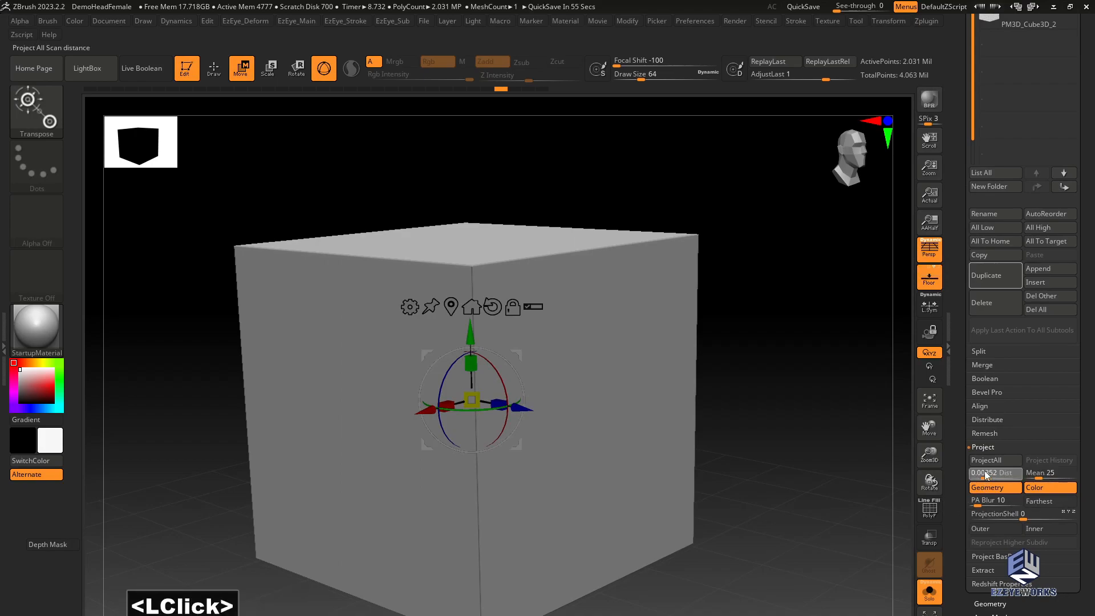
type("0.0")
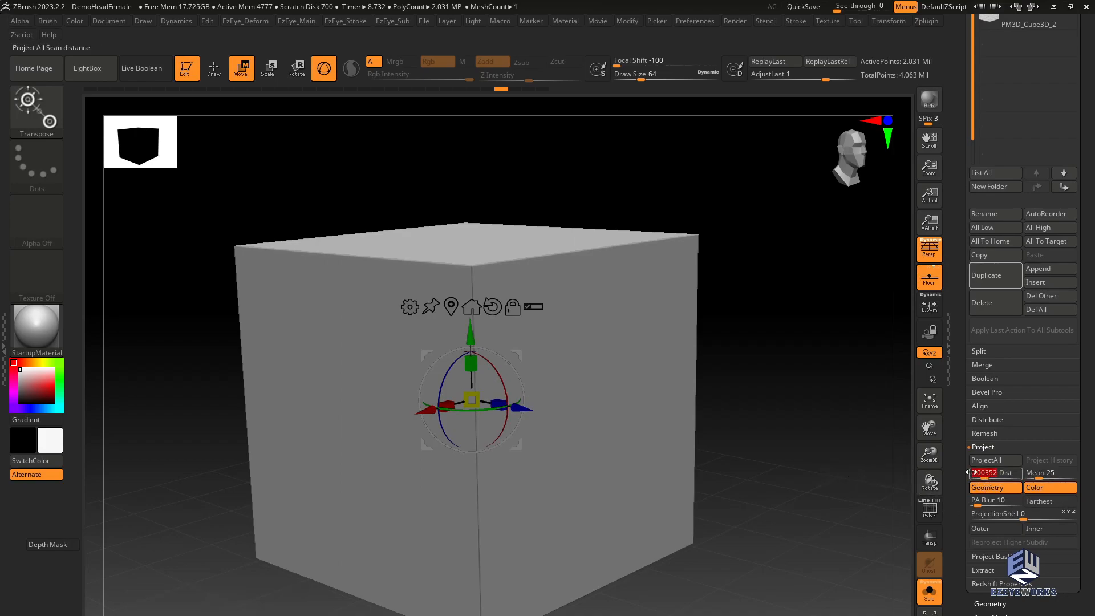
type("5")
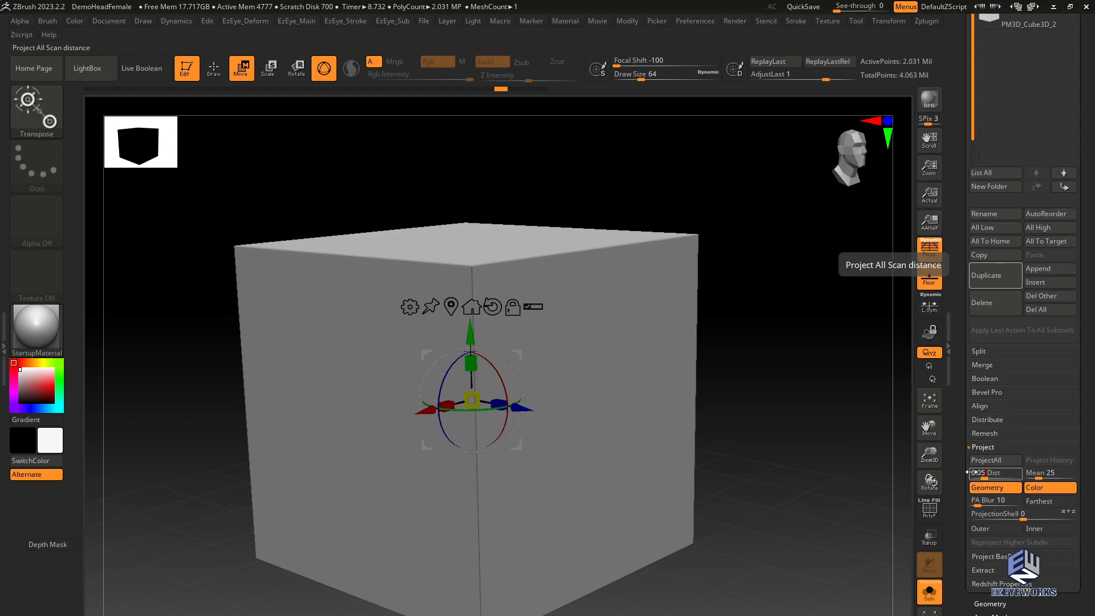
key("Return")
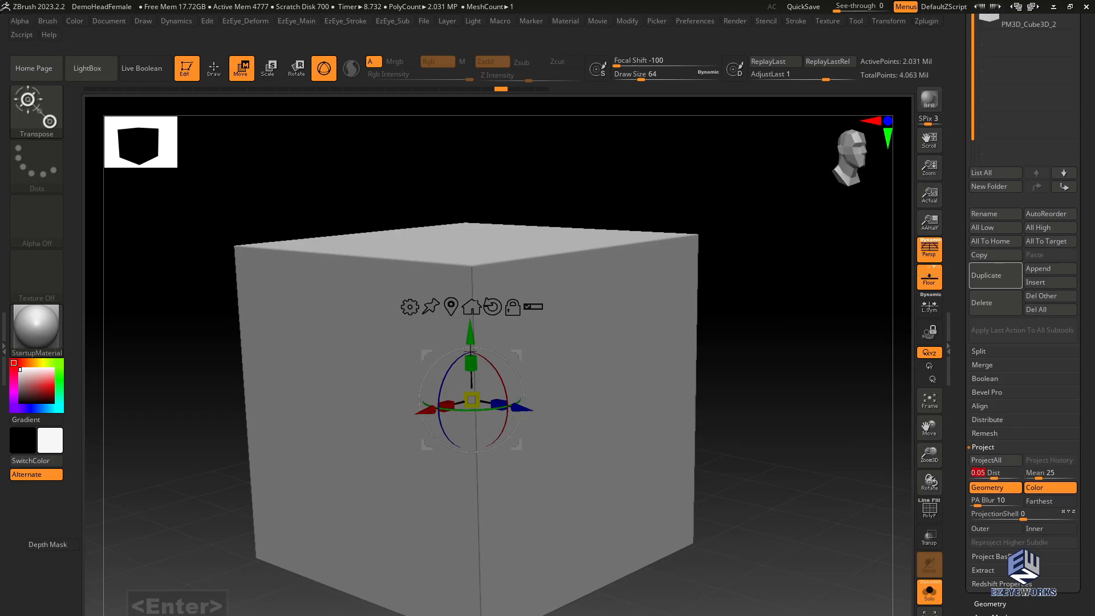
- Project the woven detail onto the isolated smooth cube with ProjectAll at distance 0.05, and check the result from above and below
left_click(986, 460)
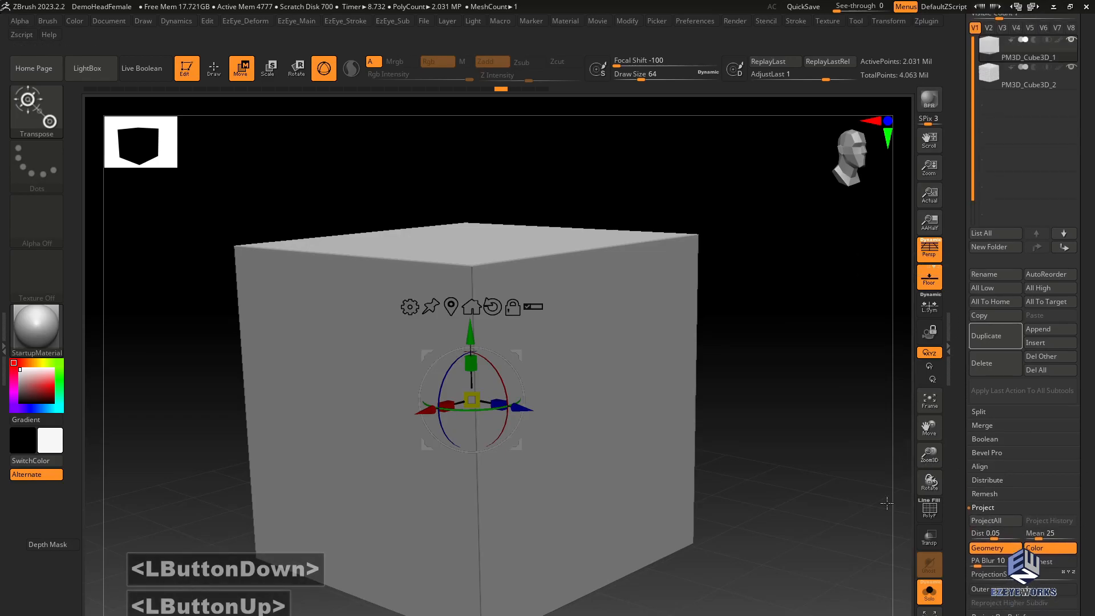
left_click(986, 521)
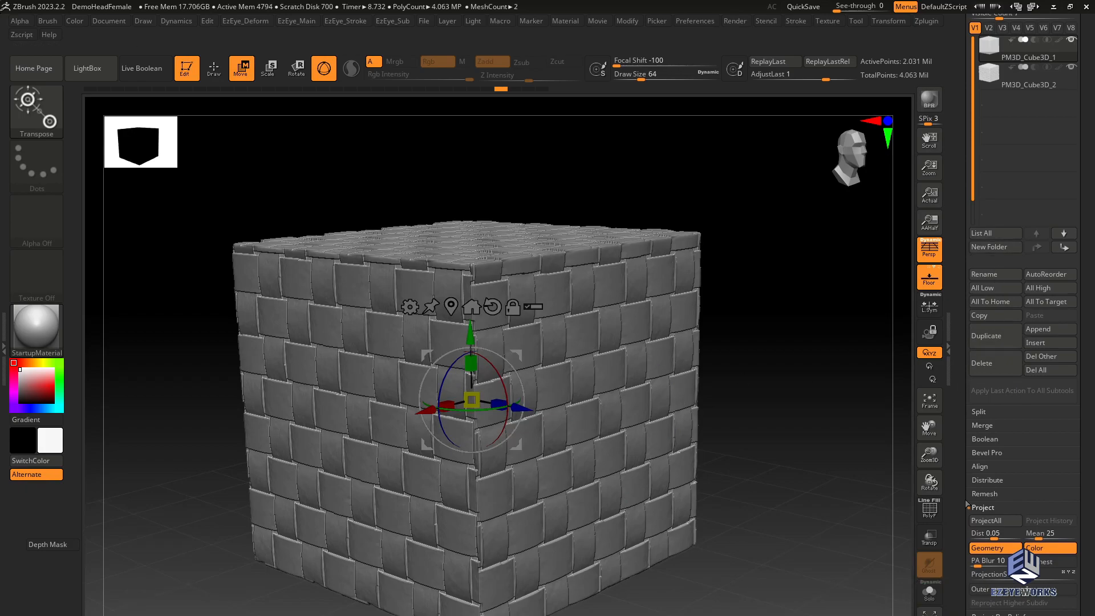
left_click(929, 592)
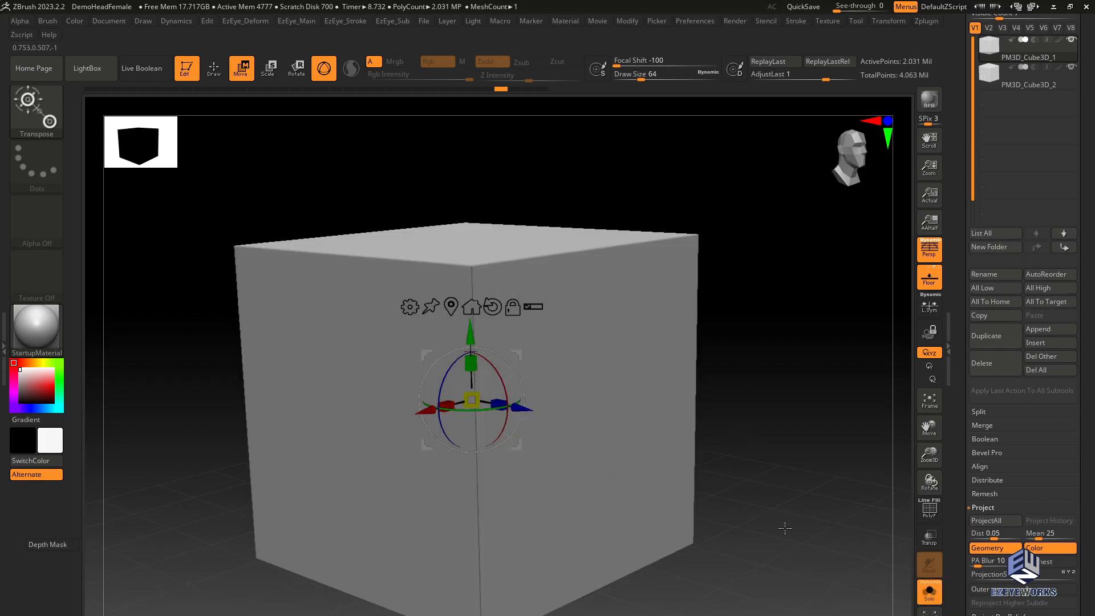
left_click(983, 522)
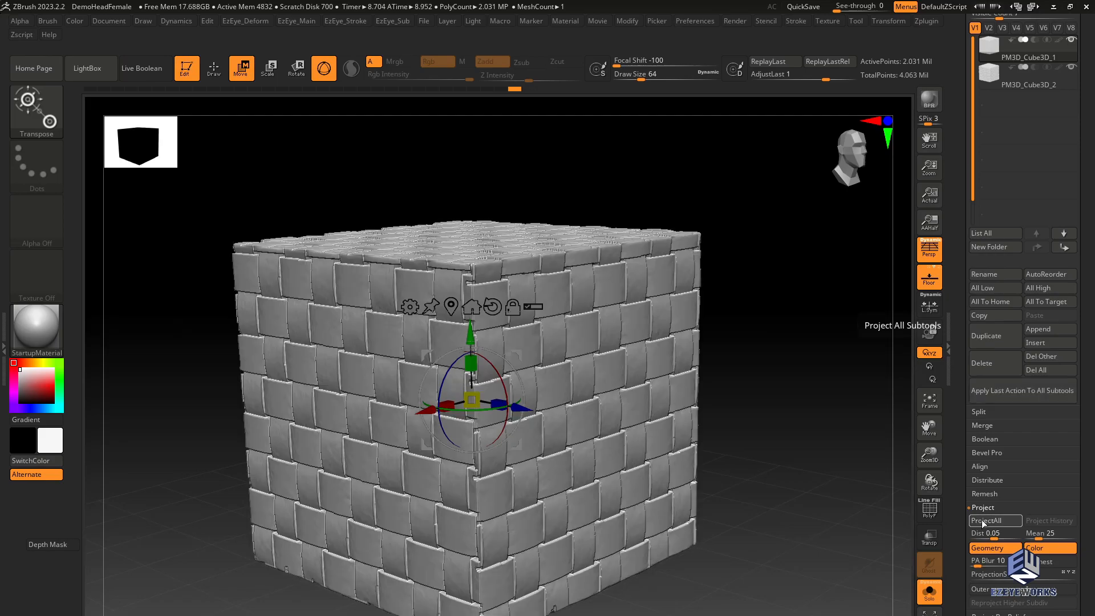
left_click_drag(816, 418, 795, 362)
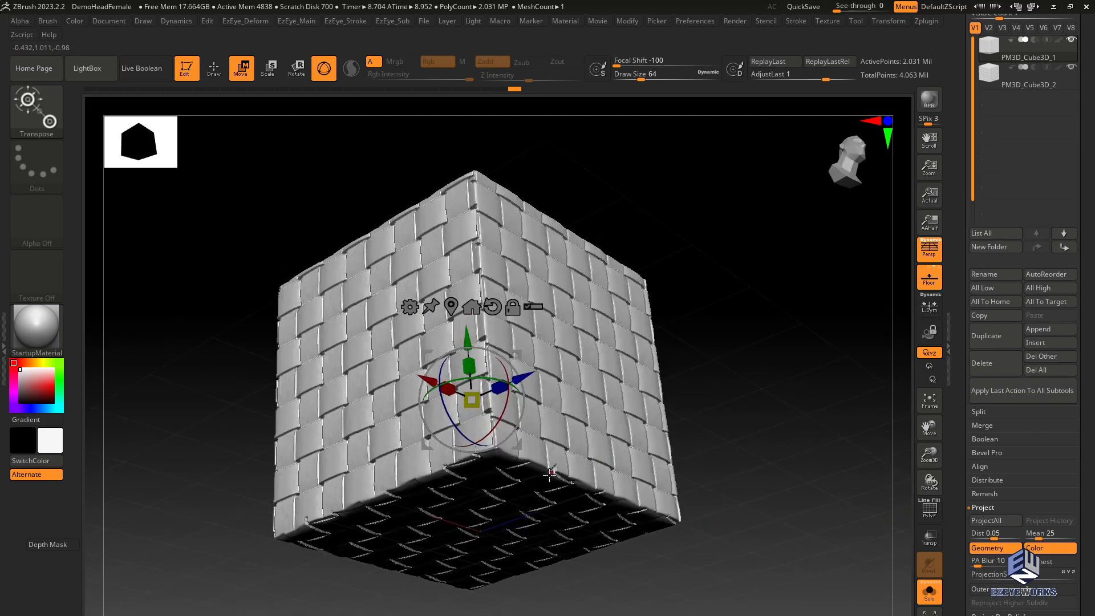
left_click_drag(733, 419, 751, 509)
left_click_drag(743, 438, 781, 470, "alt")
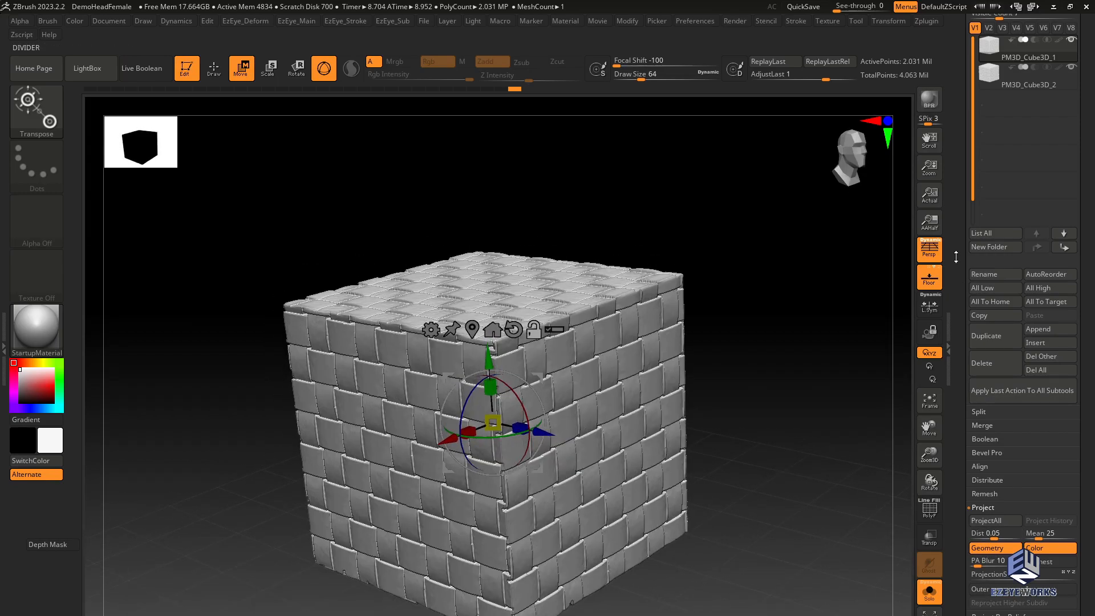
- Turn off Solo and move the projected cube out beside the woven copy for a side-by-side comparison
left_click(930, 592)
left_click_drag(750, 494, 748, 490, "alt")
left_click_drag(543, 435, 736, 513)
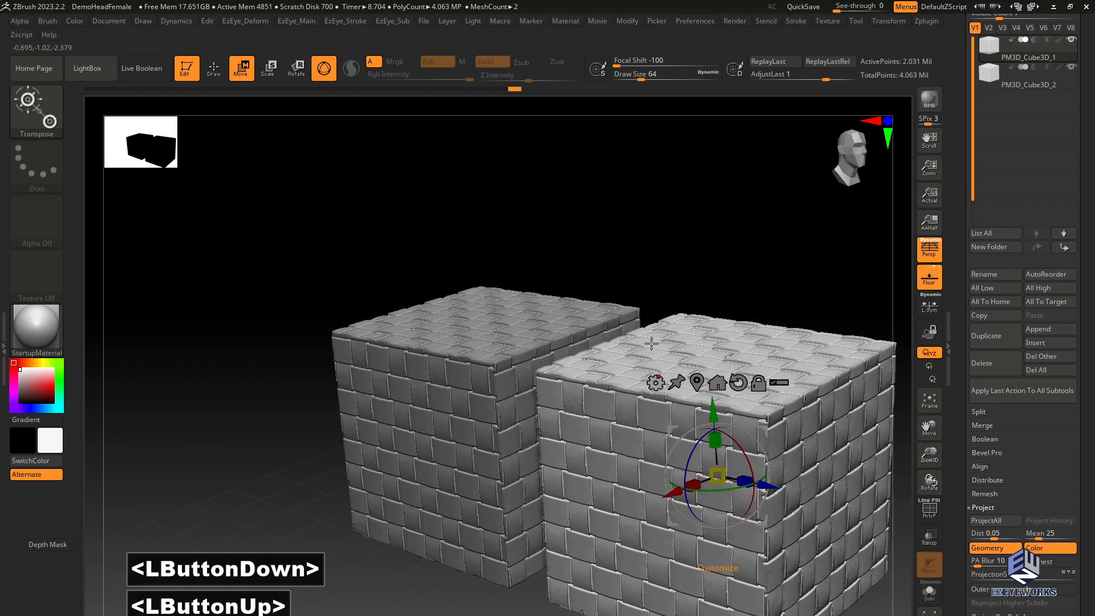
left_click_drag(748, 262, 627, 266, "alt")
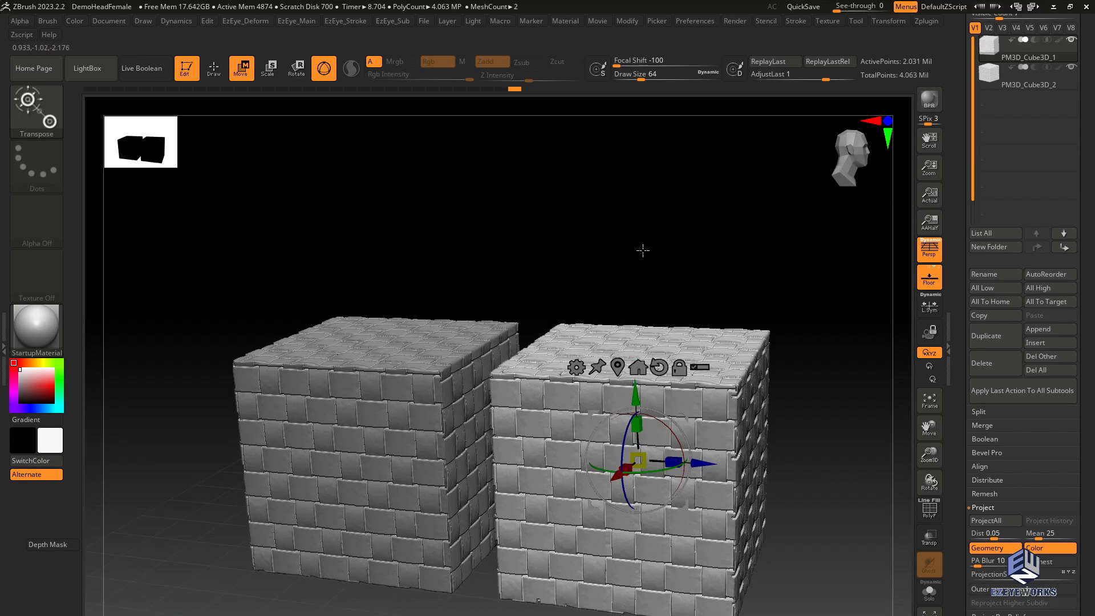
left_click_drag(643, 250, 667, 254)
mouse_move(647, 397)
left_mouse_down()
mouse_move(648, 346)
mouse_move(645, 389)
left_mouse_up()
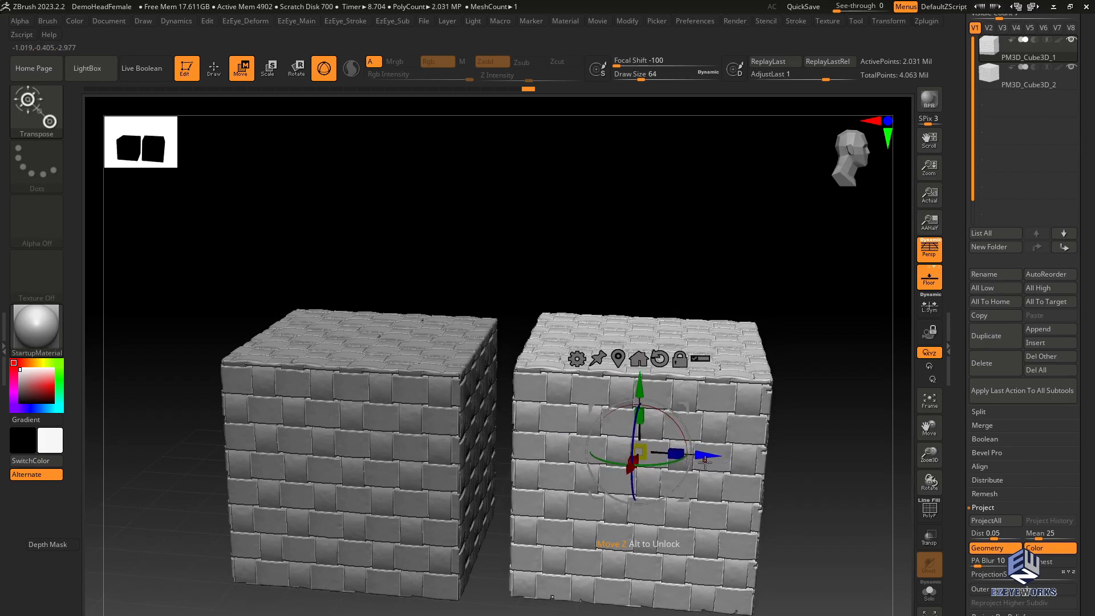
- Slide the projected cube along Z into the woven copy to compare surfaces, and bring it back out beside it
left_click_drag(703, 455, 432, 452)
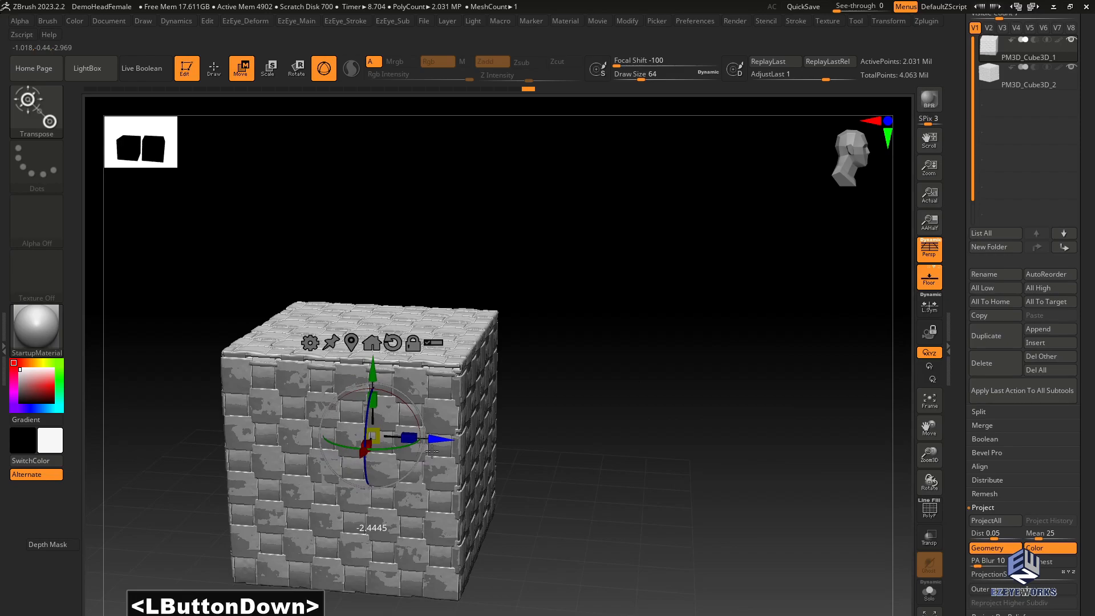
left_click_drag(432, 452, 688, 482)
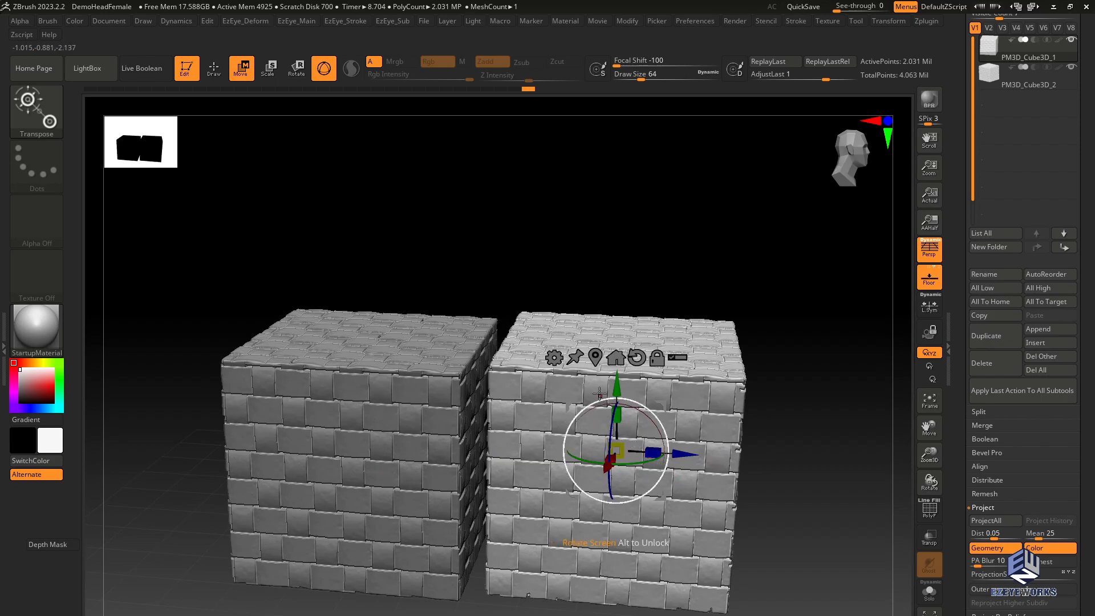
left_click_drag(615, 392, 615, 396)
left_click(605, 256, "shift")
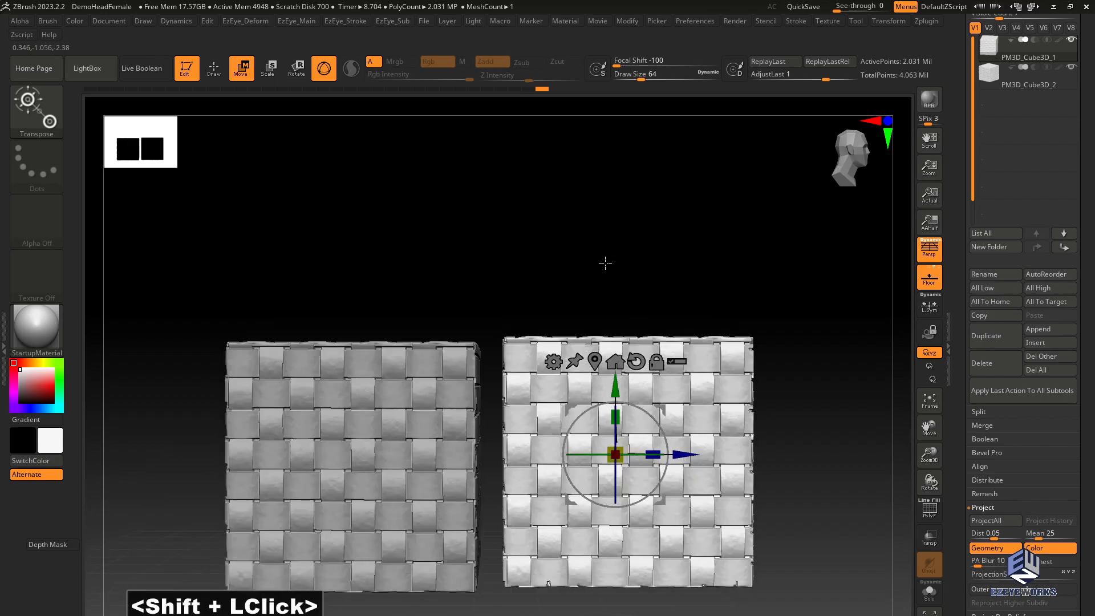
- Compare the two cubes side by side and move the projected cube slightly farther from the woven copy along Z
left_click_drag(606, 259, 604, 269, "alt")
left_click_drag(661, 409, 667, 409)
left_click_drag(673, 286, 540, 323)
left_click(591, 285, "shift")
left_click(499, 268, "shift")
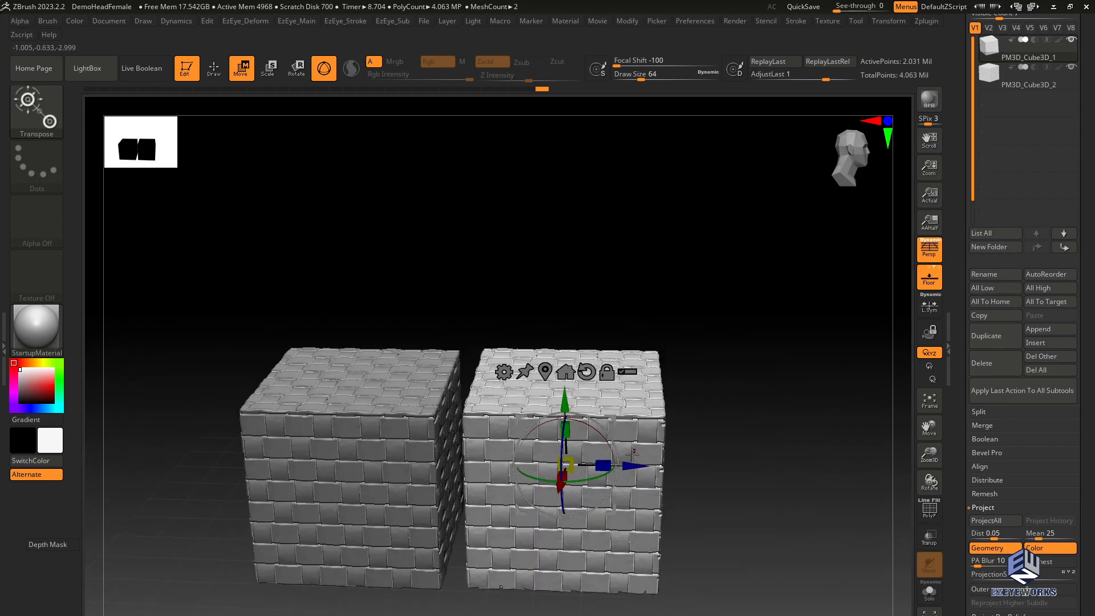
left_click_drag(619, 465, 635, 466)
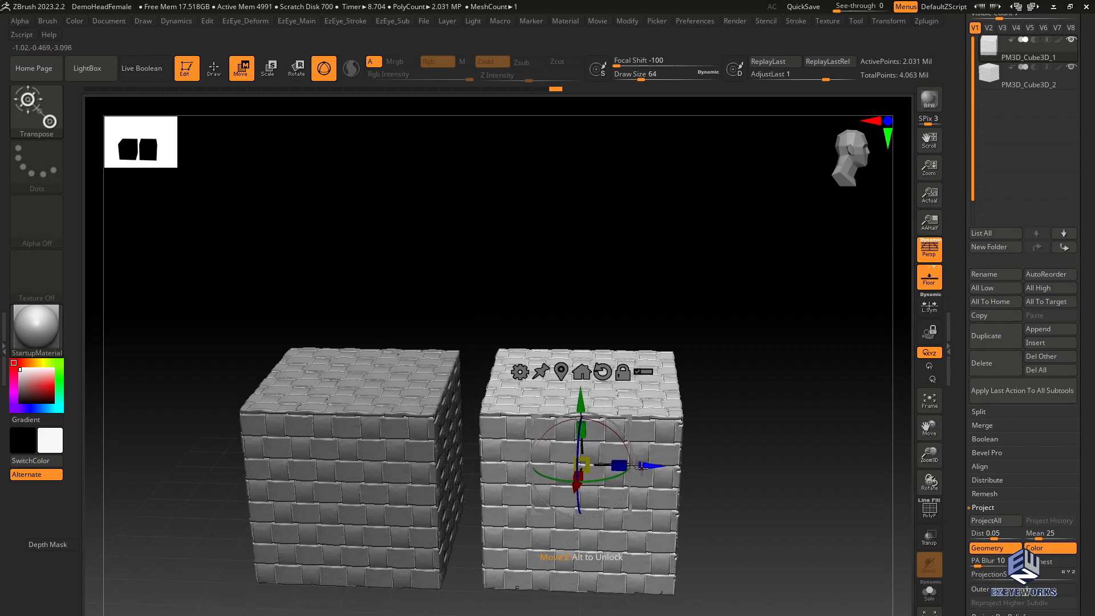
left_click(739, 477, "shift")
left_click_drag(740, 478, 778, 498, "alt")
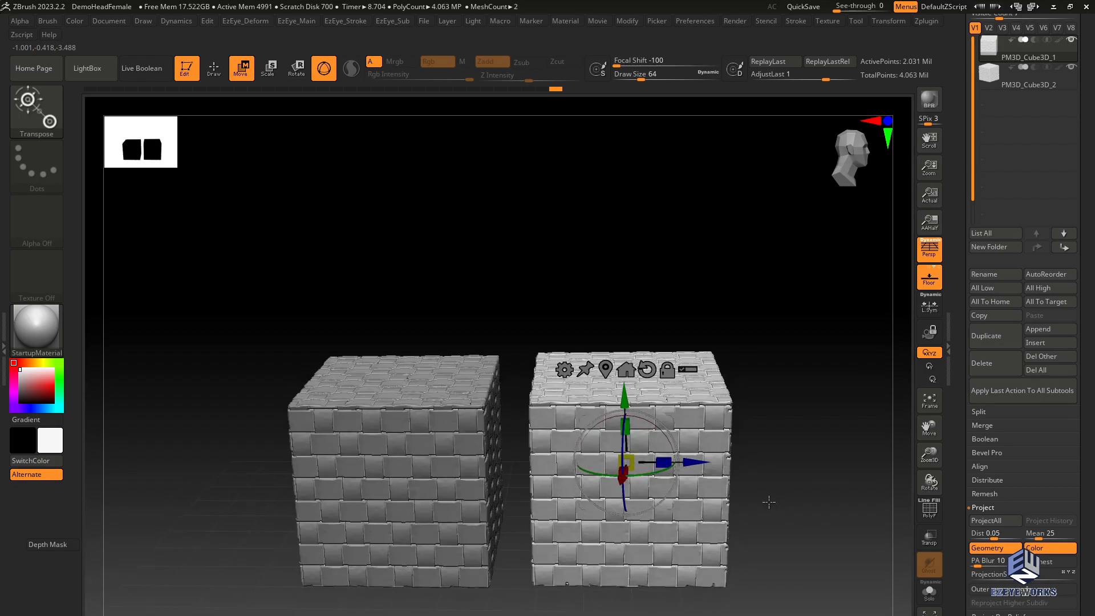